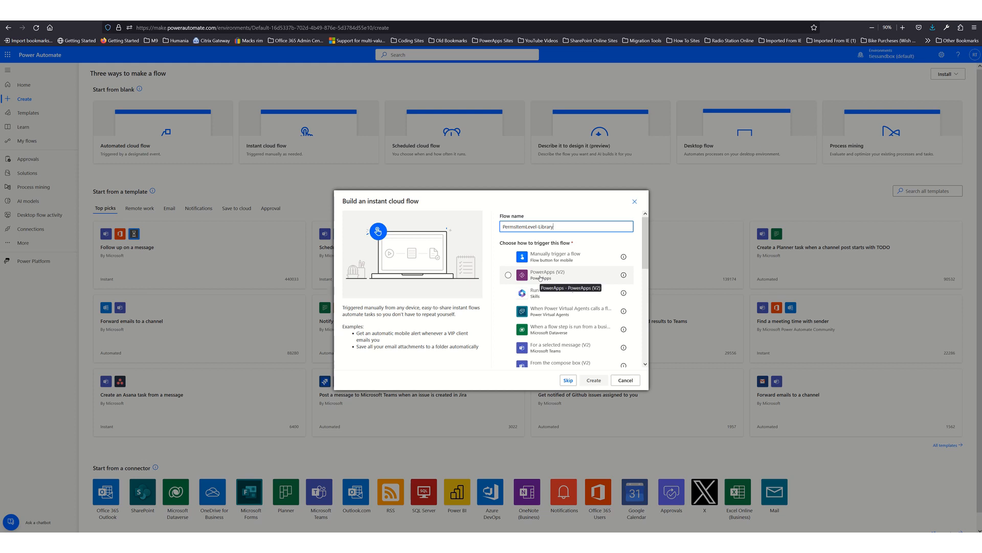
Create the instant cloud flow PermsItemLevel-Library with the PowerApps (V2) trigger.
{"action": "left_click", "coordinate": [541, 279]}
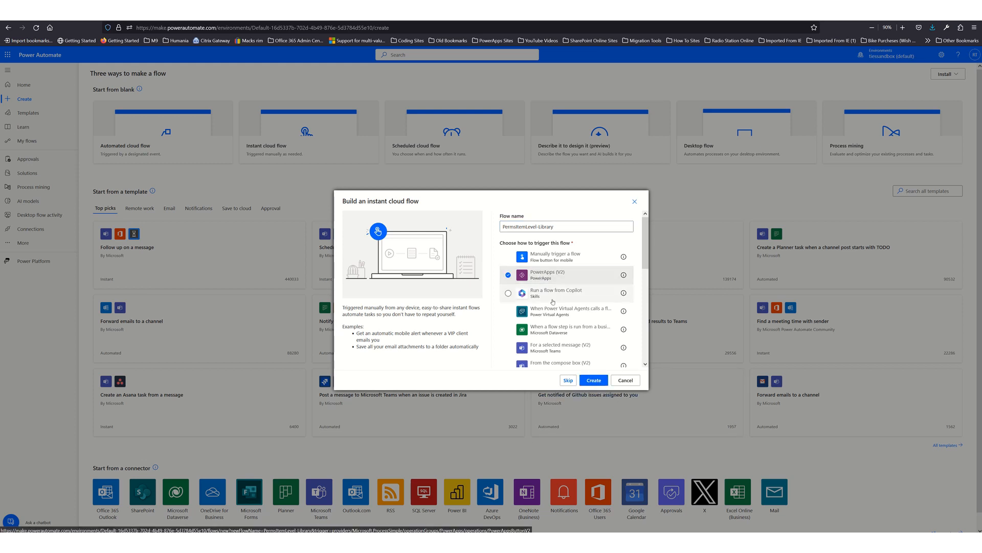
{"action": "left_click", "coordinate": [593, 381]}
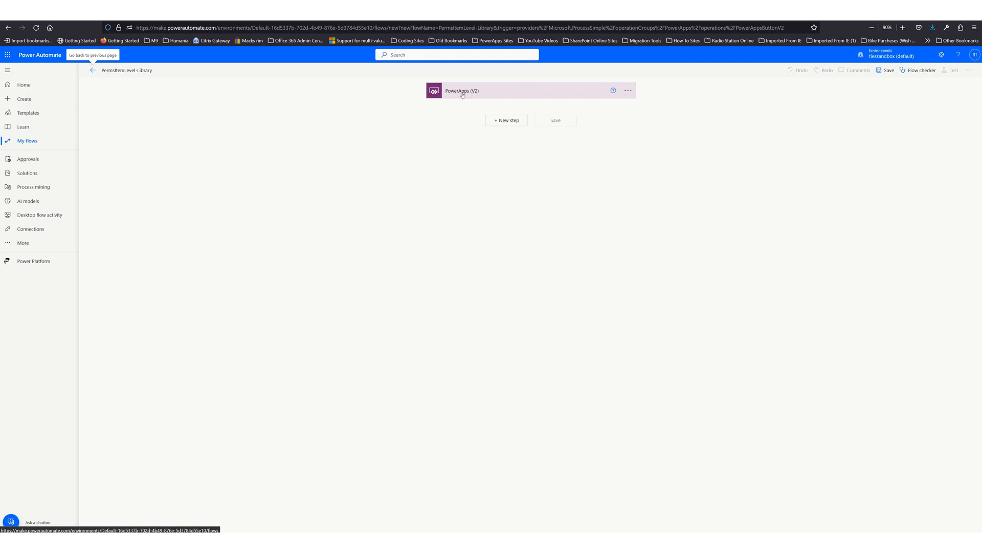
Add a text input named SiteURL to the PowerApps (V2) trigger.
{"action": "left_click", "coordinate": [492, 94]}
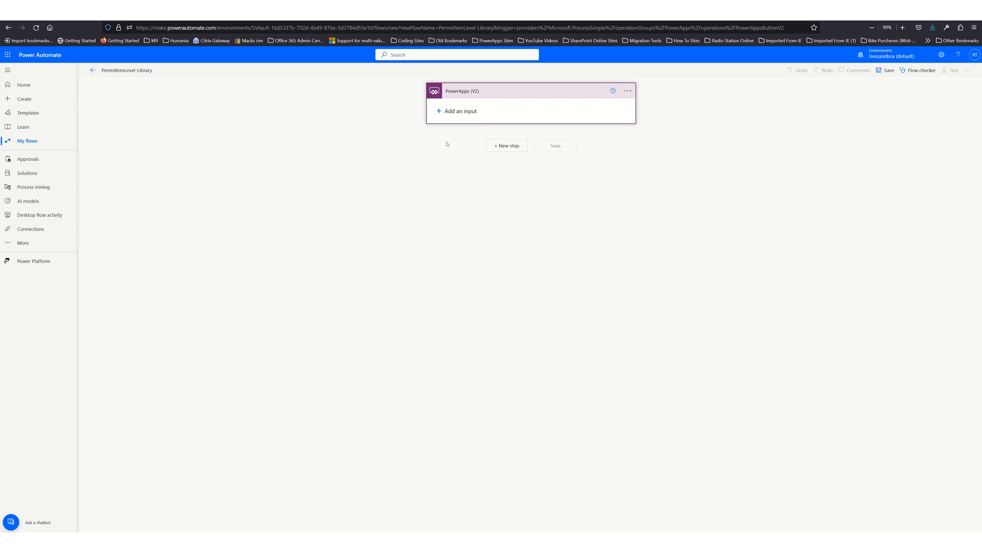
{"action": "left_click", "coordinate": [462, 111]}
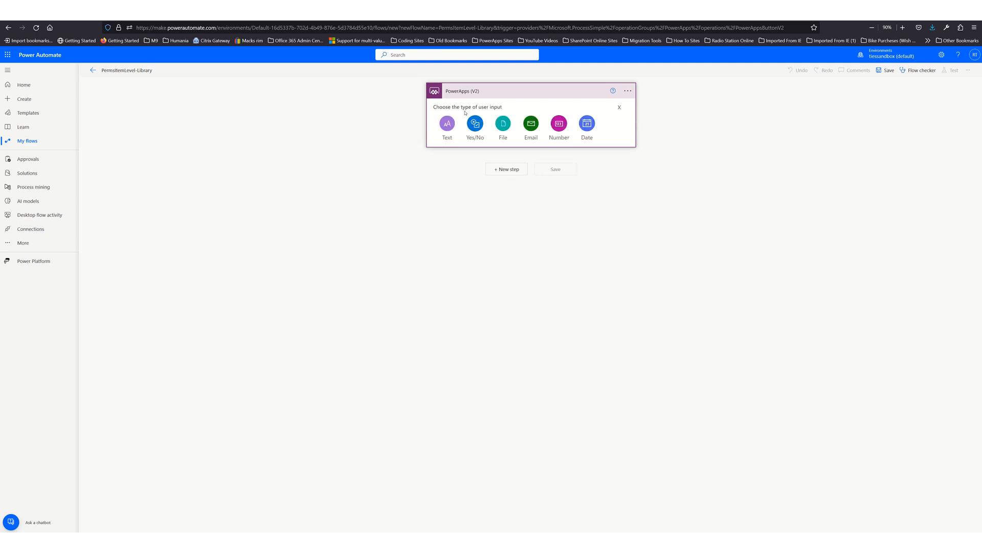
{"action": "left_click", "coordinate": [446, 126]}
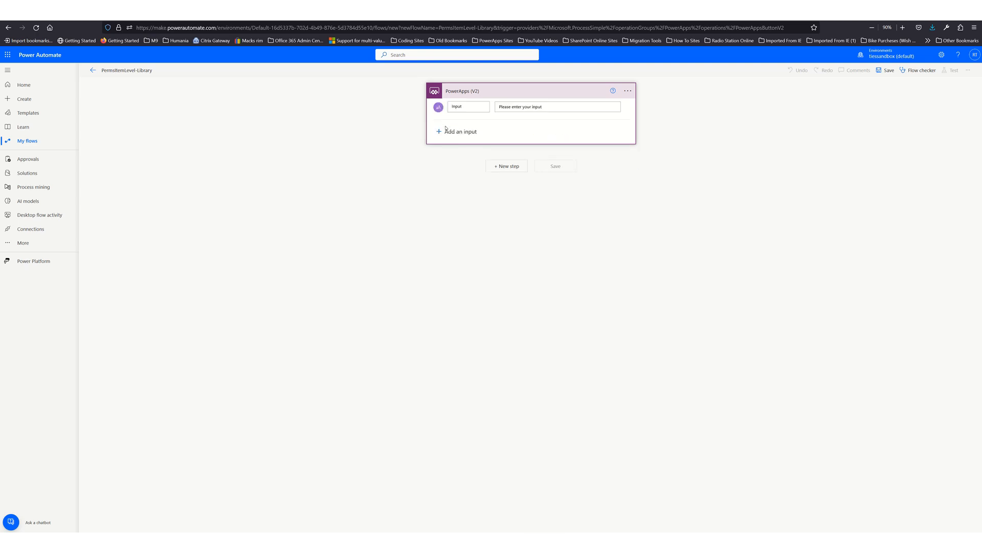
{"action": "double_click", "coordinate": [460, 107]}
{"action": "type", "text": "SiteUr"}
Add a second text input named Library to the PowerApps (V2) trigger.
{"action": "left_click", "coordinate": [450, 132]}
{"action": "left_click", "coordinate": [446, 144]}
{"action": "triple_click", "coordinate": [466, 132]}
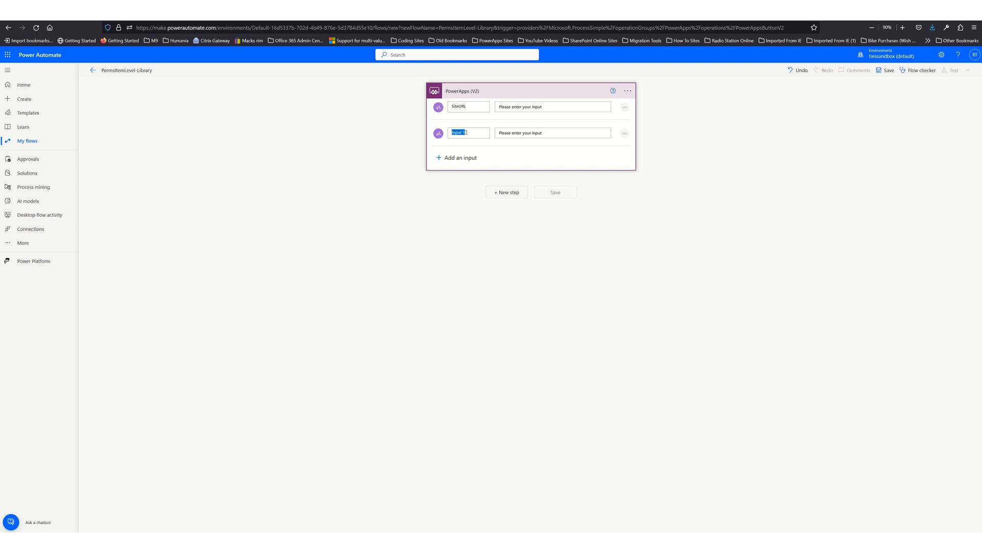
{"action": "type", "text": "Liba"}
{"action": "type", "text": "ary"}
Add the SharePoint action Get files (properties only) after the trigger.
{"action": "left_click", "coordinate": [508, 195]}
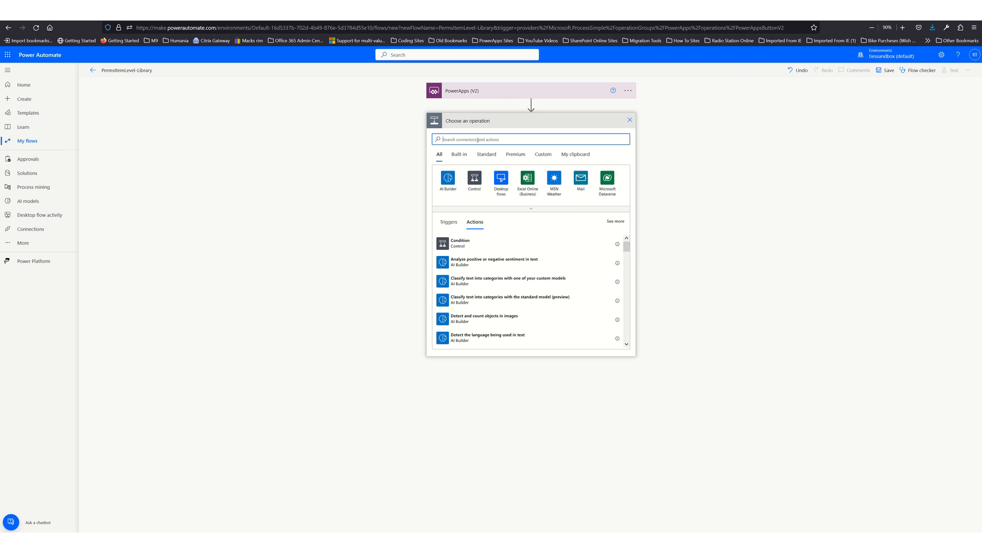
{"action": "type", "text": "Get"}
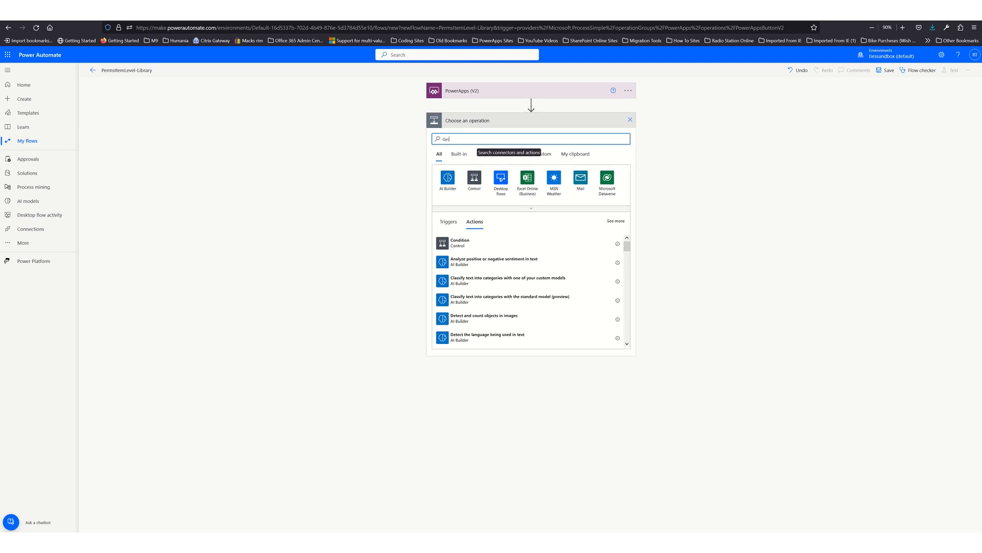
{"action": "type", "text": " files"}
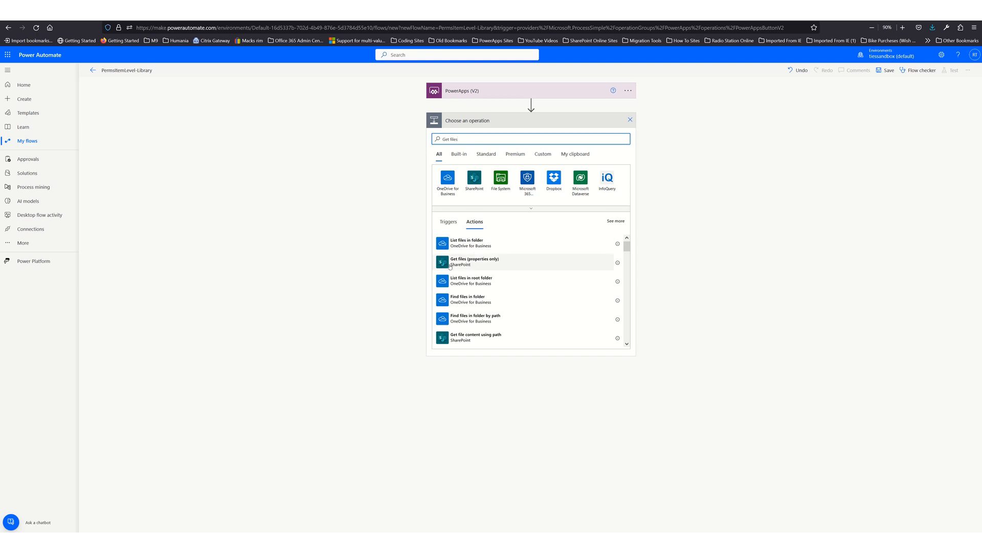
{"action": "left_click", "coordinate": [462, 263]}
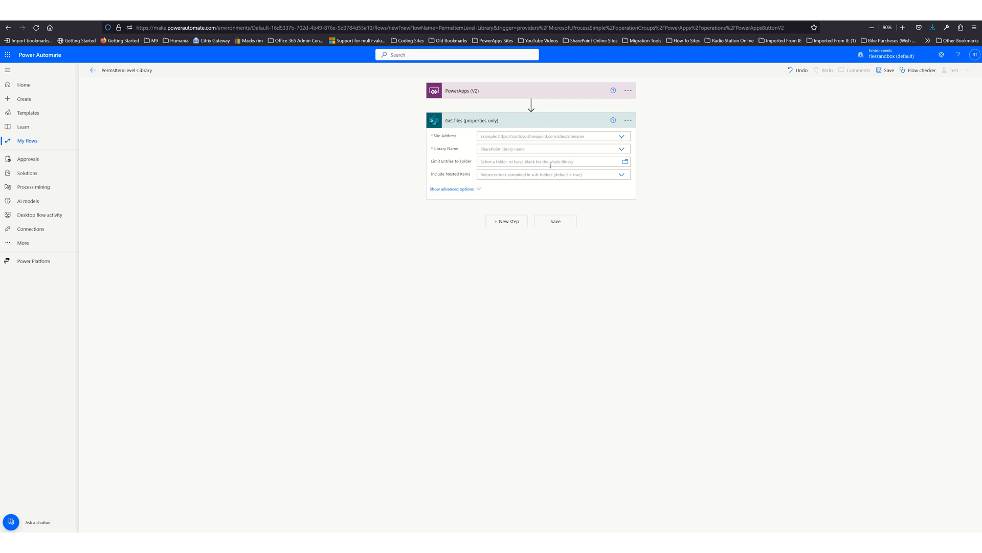
Set the Get files action's site address to Dev Site and its library to Documents, and check its advanced options.
{"action": "left_click", "coordinate": [620, 137]}
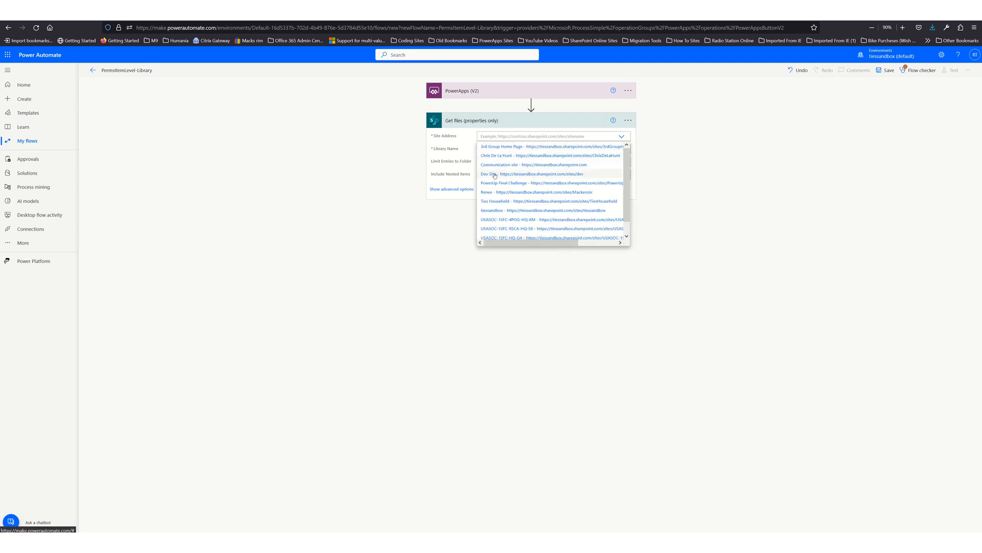
{"action": "left_click", "coordinate": [495, 175]}
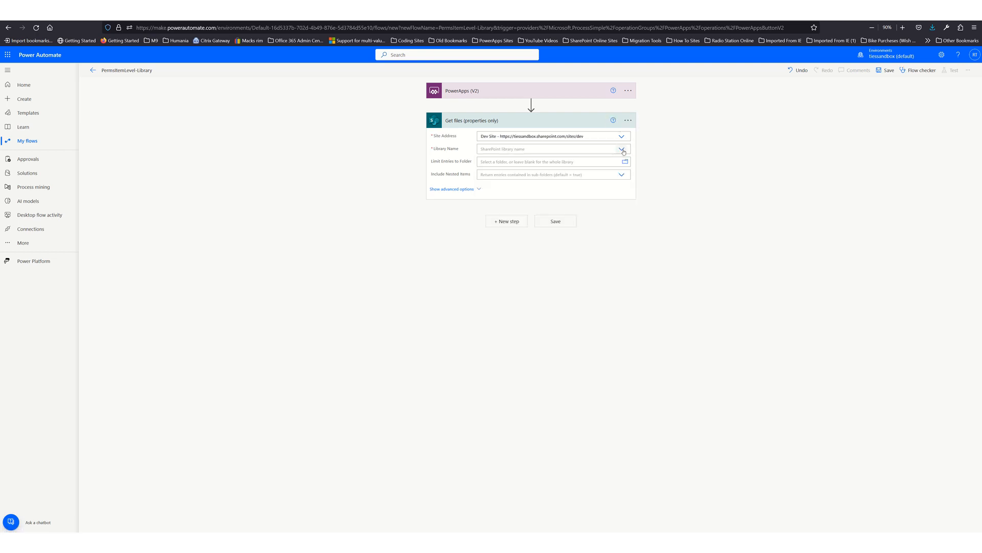
{"action": "left_click", "coordinate": [621, 149]}
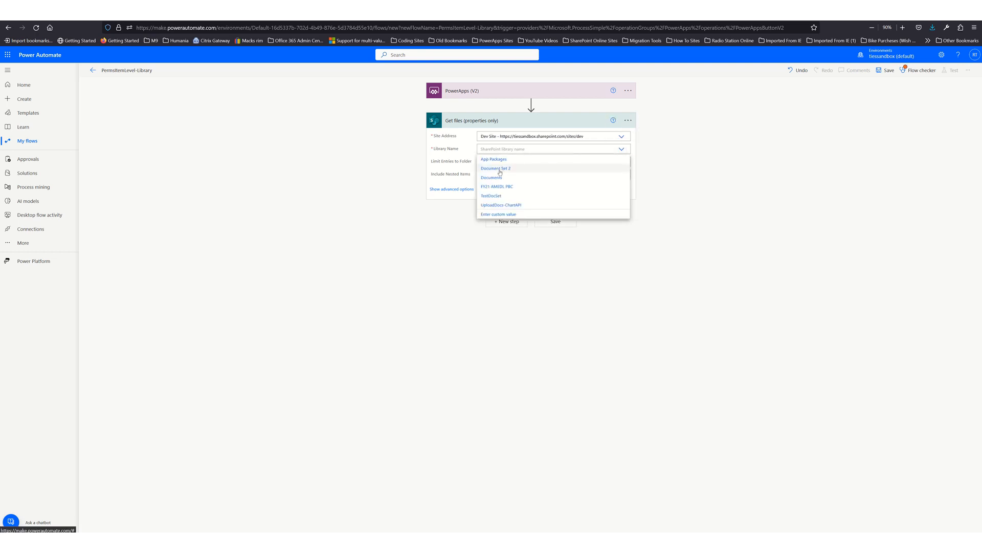
{"action": "left_click", "coordinate": [492, 178]}
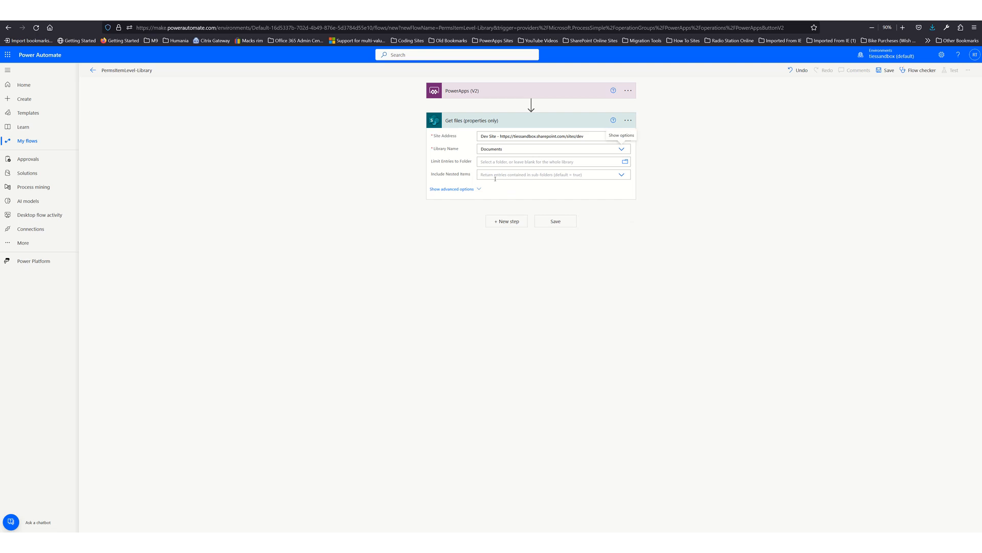
{"action": "left_click", "coordinate": [467, 190]}
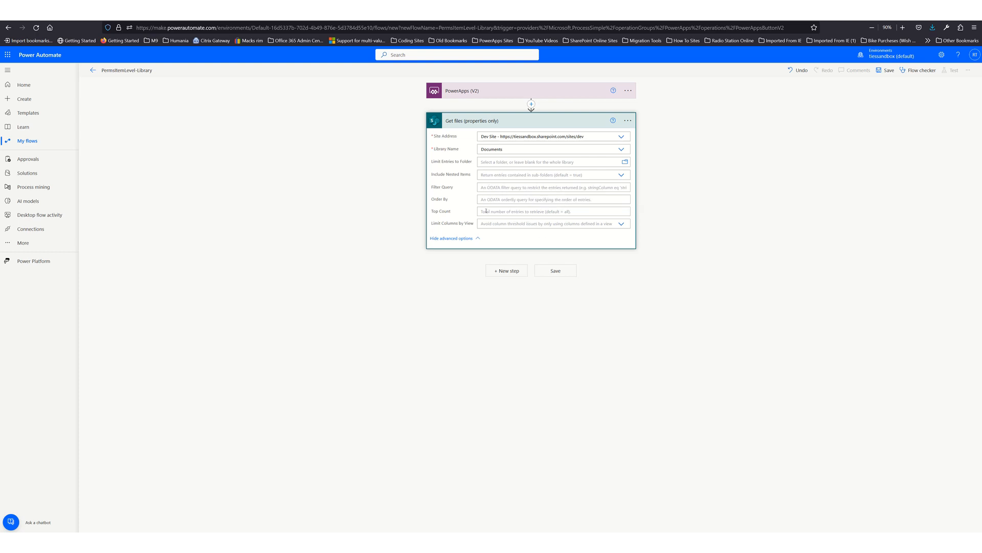
{"action": "left_click", "coordinate": [509, 122]}
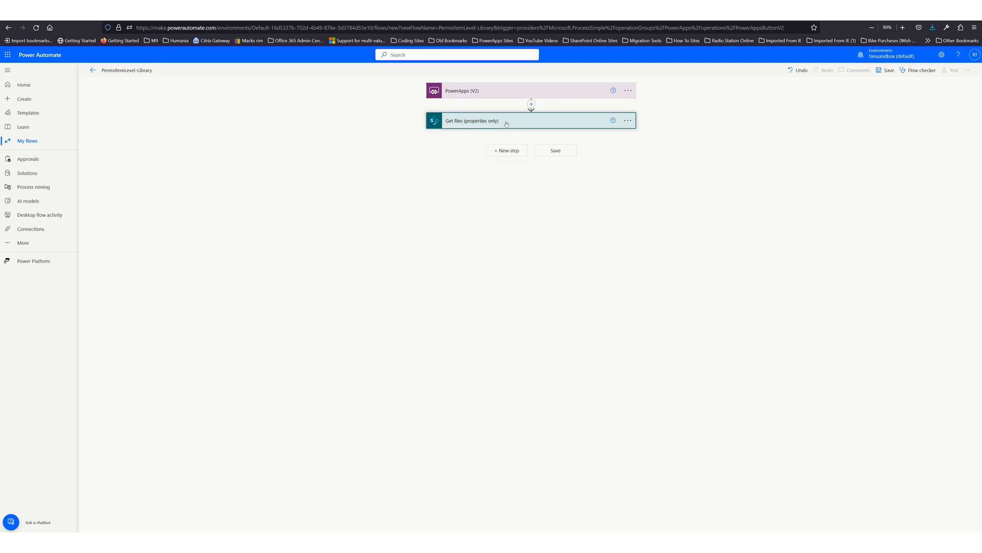
Add an Apply to each loop after Get files that runs over the action's value output.
{"action": "left_click", "coordinate": [502, 154]}
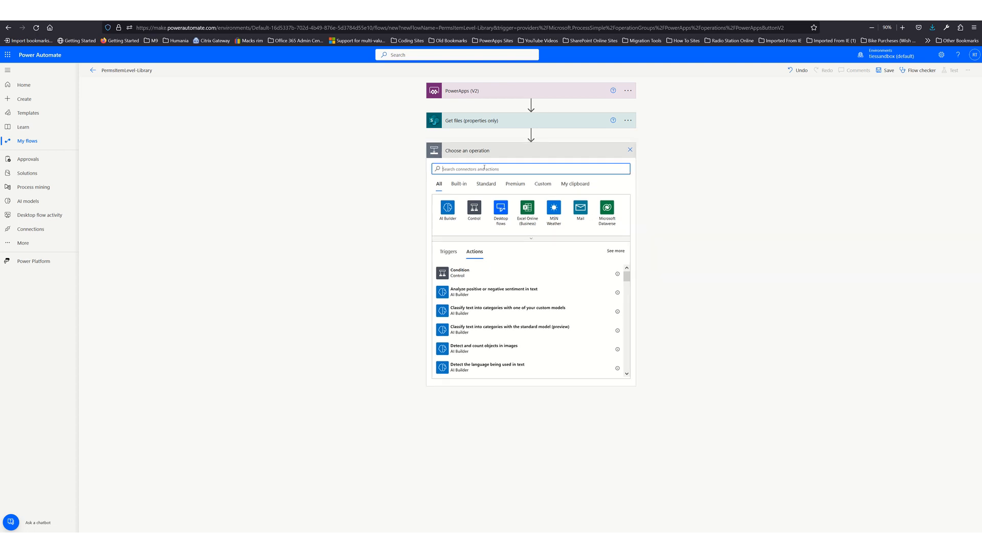
{"action": "type", "text": "apply"}
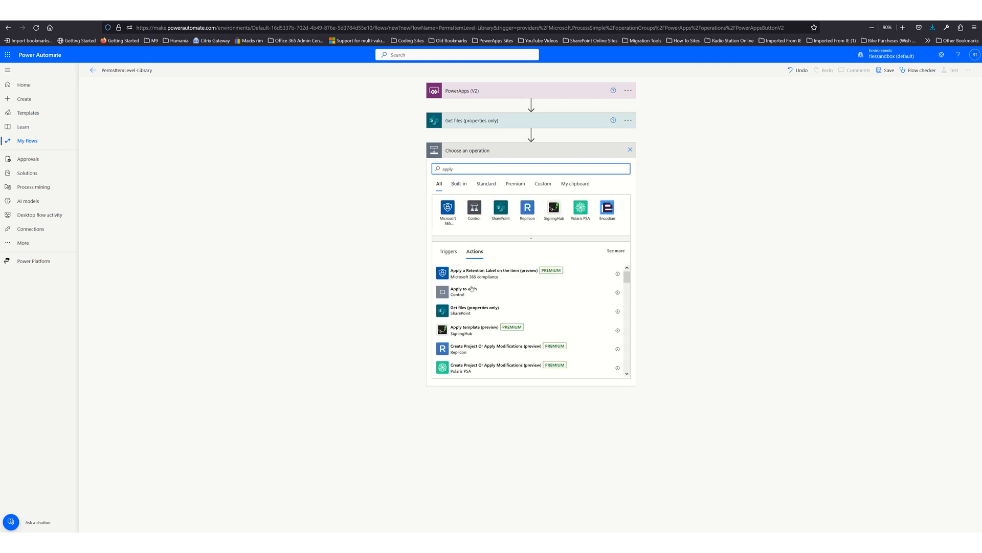
{"action": "left_click", "coordinate": [464, 290]}
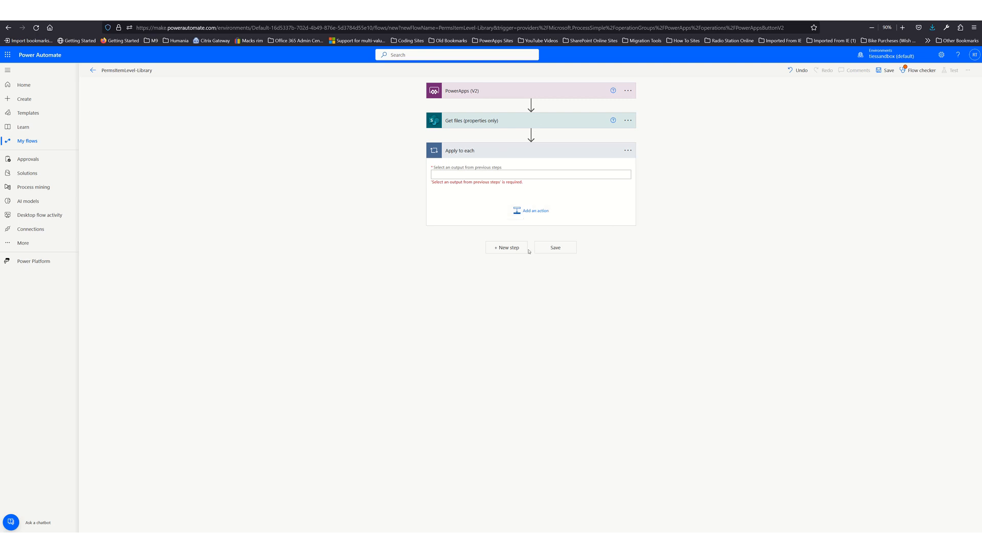
{"action": "left_click", "coordinate": [476, 174]}
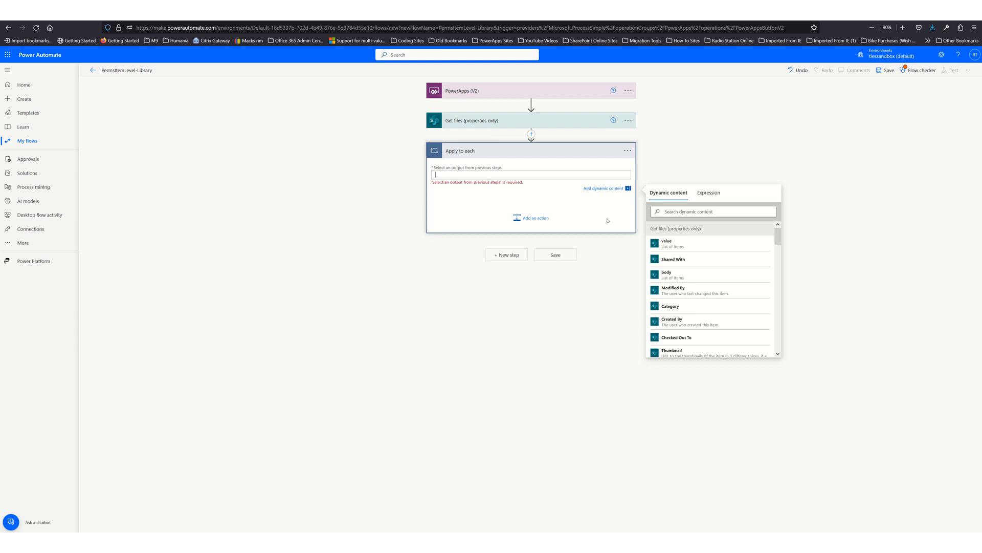
{"action": "left_click", "coordinate": [667, 242]}
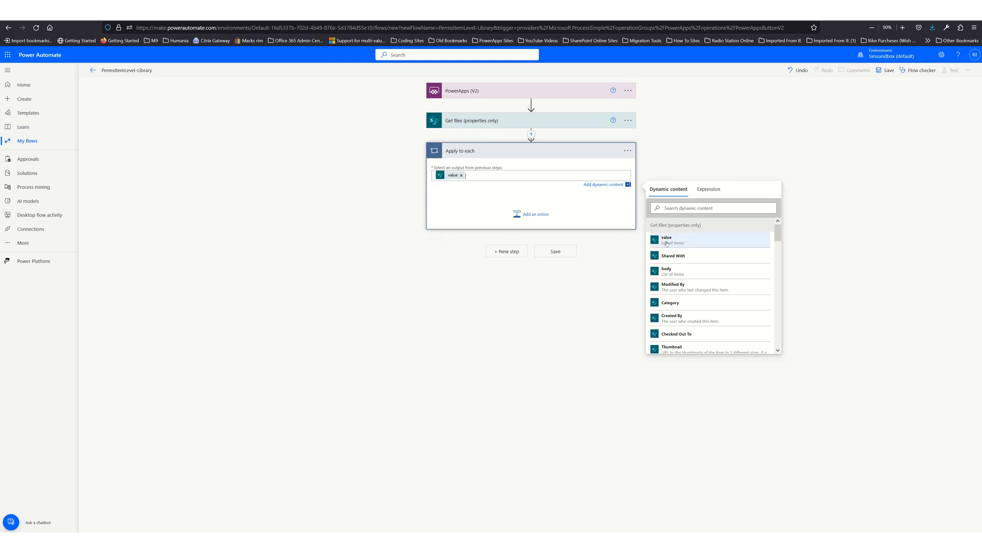
Add a Condition control inside the Apply to each loop.
{"action": "left_click", "coordinate": [537, 216]}
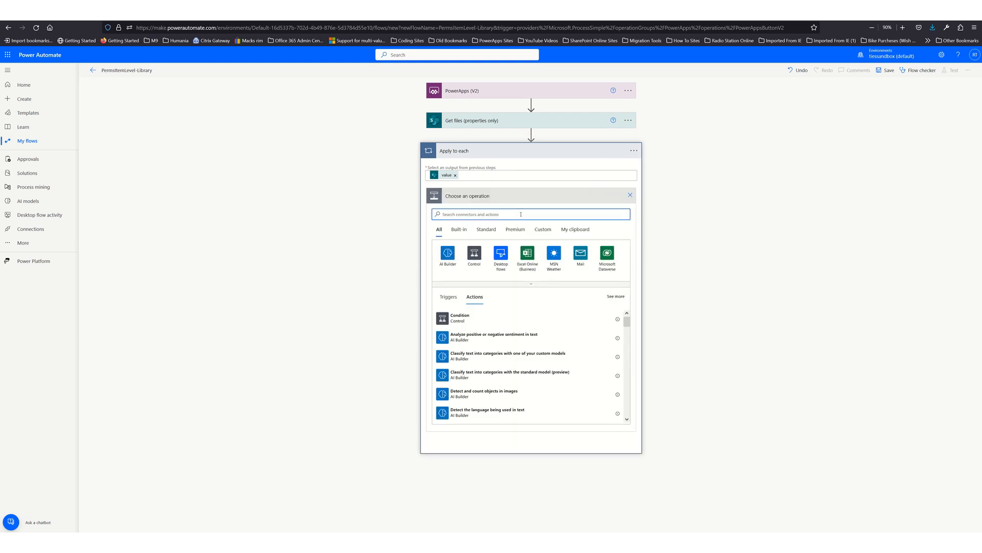
{"action": "type", "text": "conditon"}
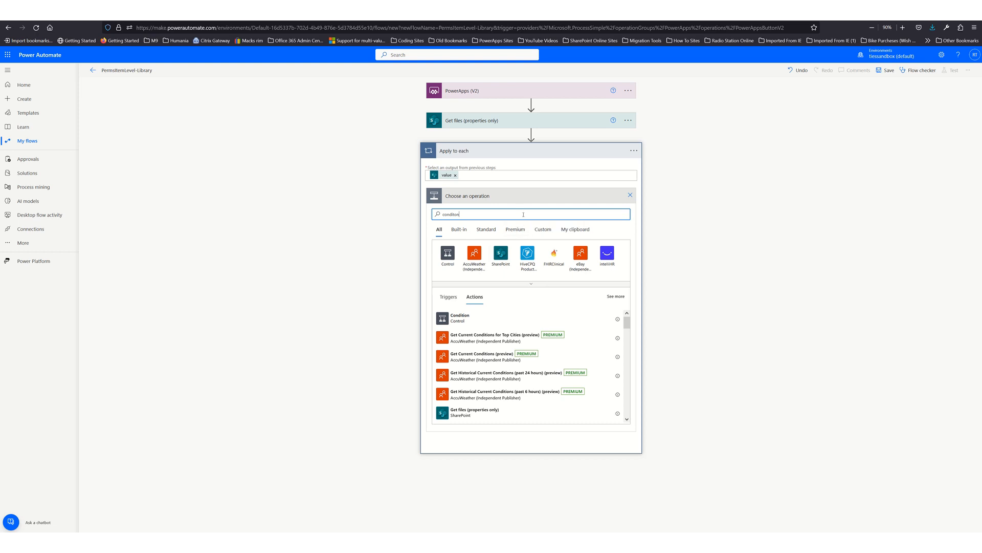
{"action": "left_click", "coordinate": [455, 318]}
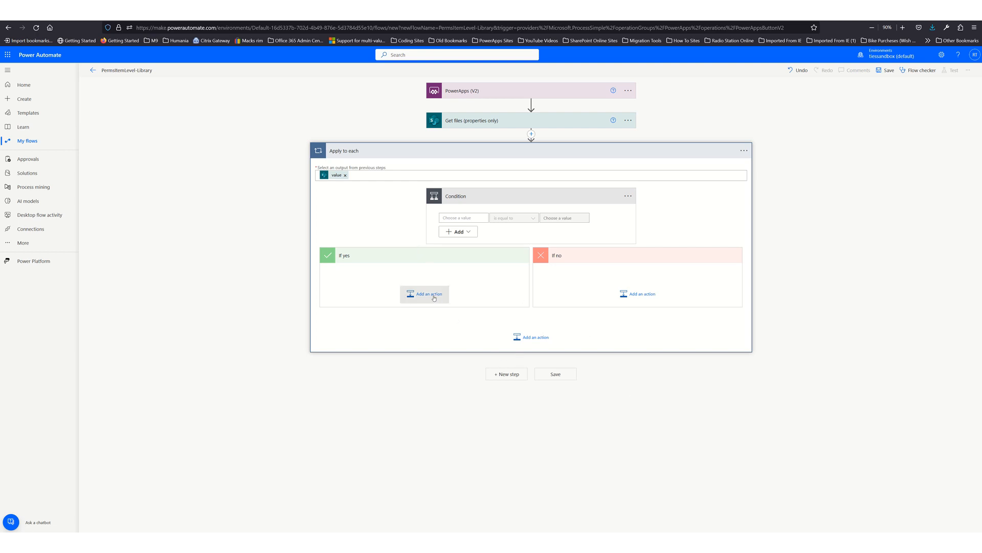
Set the condition to test whether the Checked out value from Get files is equal to true.
{"action": "left_click", "coordinate": [470, 217]}
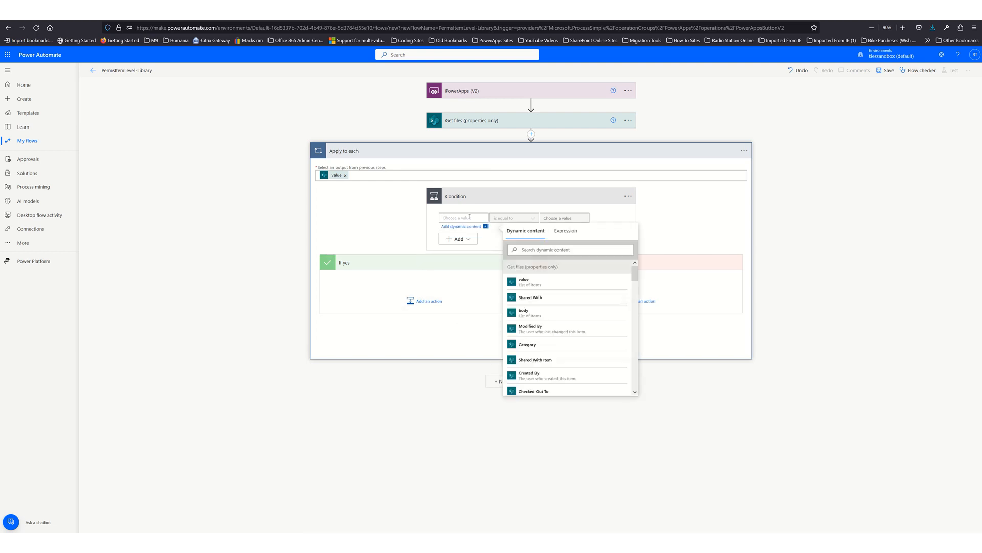
{"action": "left_click", "coordinate": [557, 249]}
{"action": "type", "text": "check"}
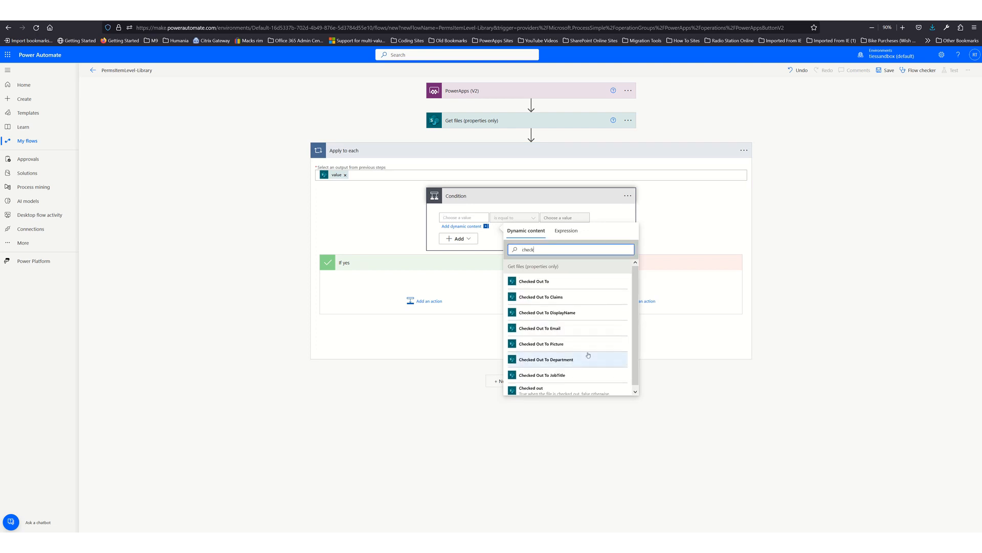
{"action": "scroll", "coordinate": [587, 354], "scroll_direction": "down", "scroll_amount": 1}
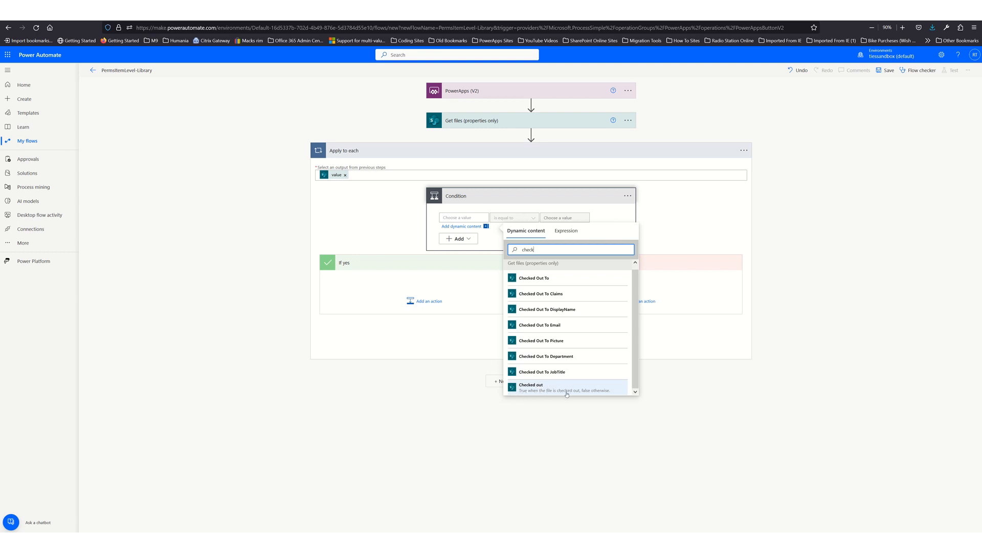
{"action": "left_click", "coordinate": [596, 386]}
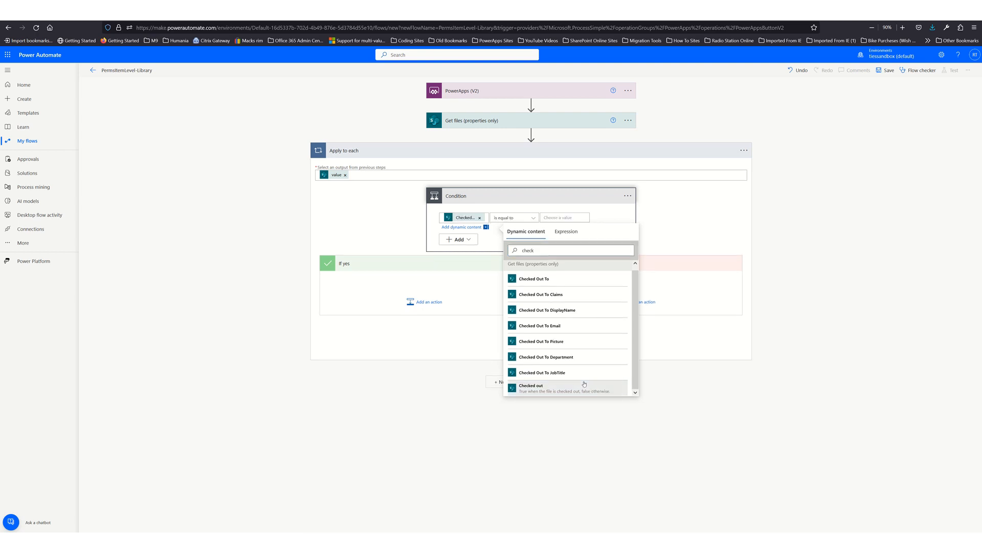
{"action": "left_click", "coordinate": [480, 217]}
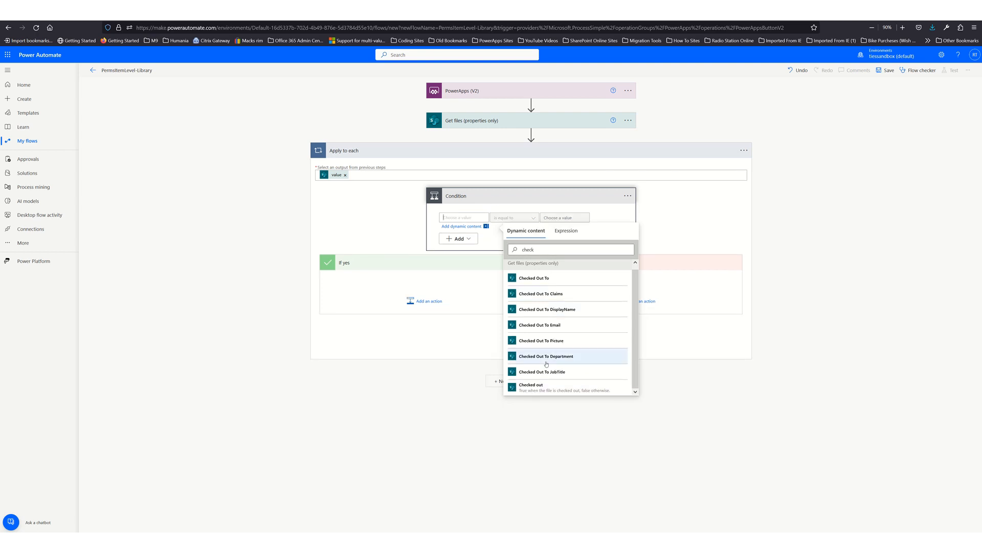
{"action": "left_click", "coordinate": [539, 387]}
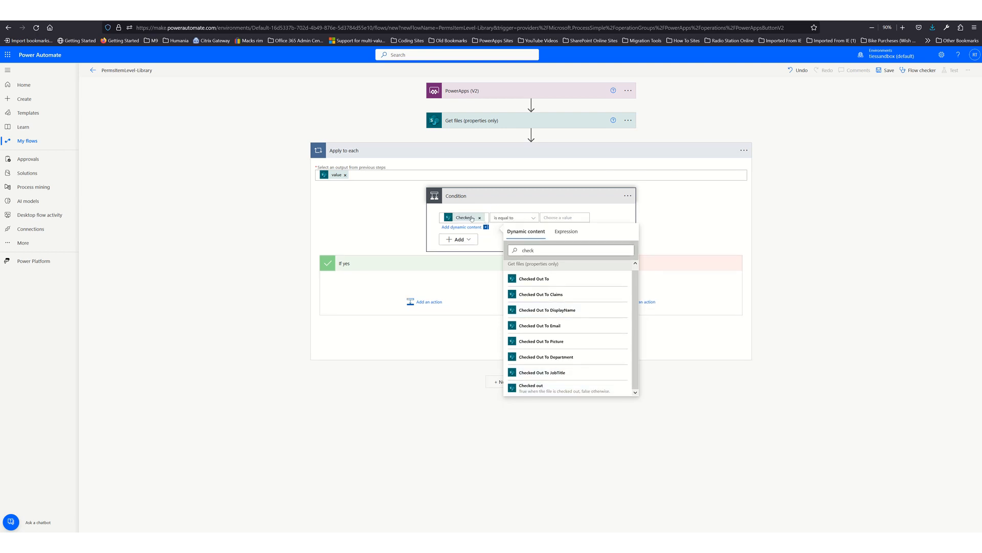
{"action": "left_click", "coordinate": [561, 217]}
{"action": "type", "text": "true"}
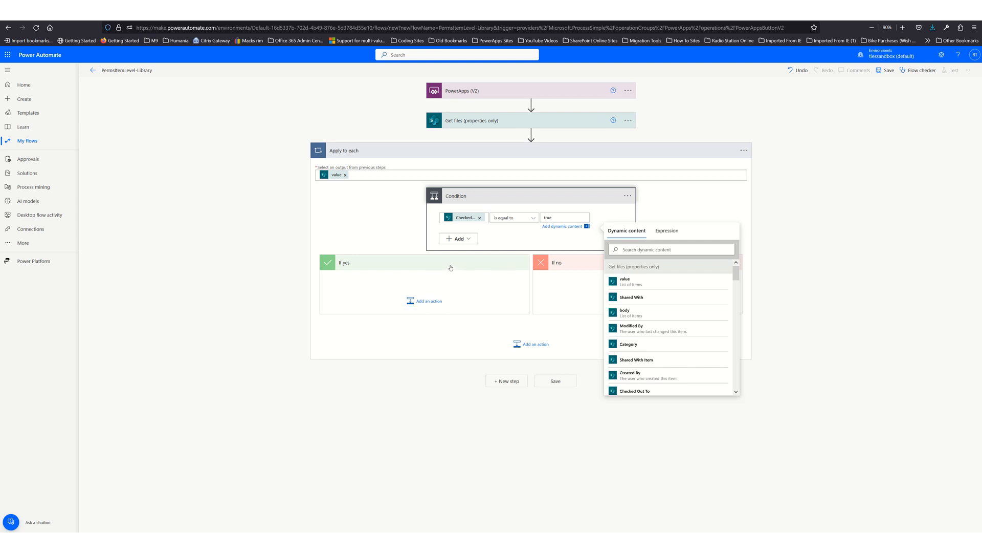
Add the SharePoint action Check in file to the condition's If yes branch.
{"action": "left_click", "coordinate": [425, 304]}
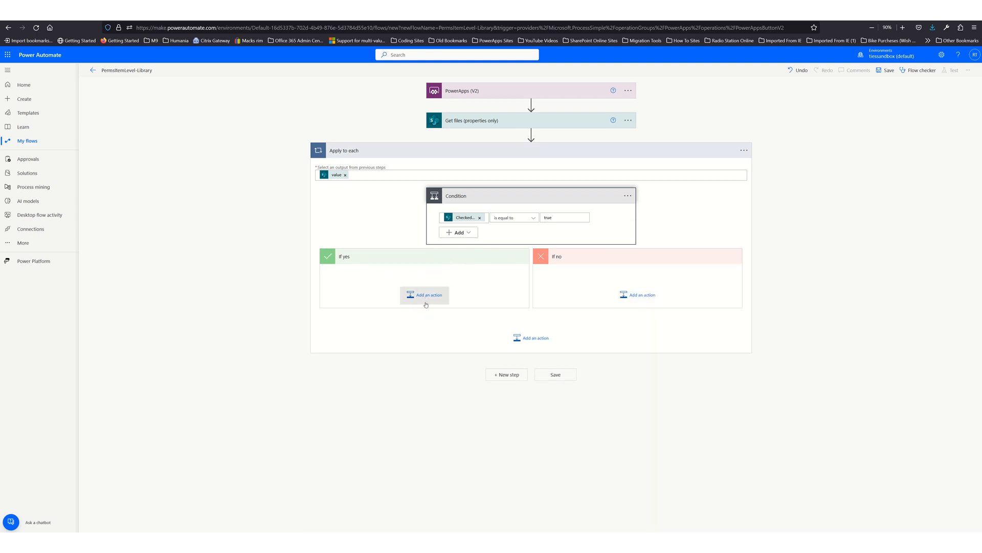
{"action": "left_click", "coordinate": [428, 298]}
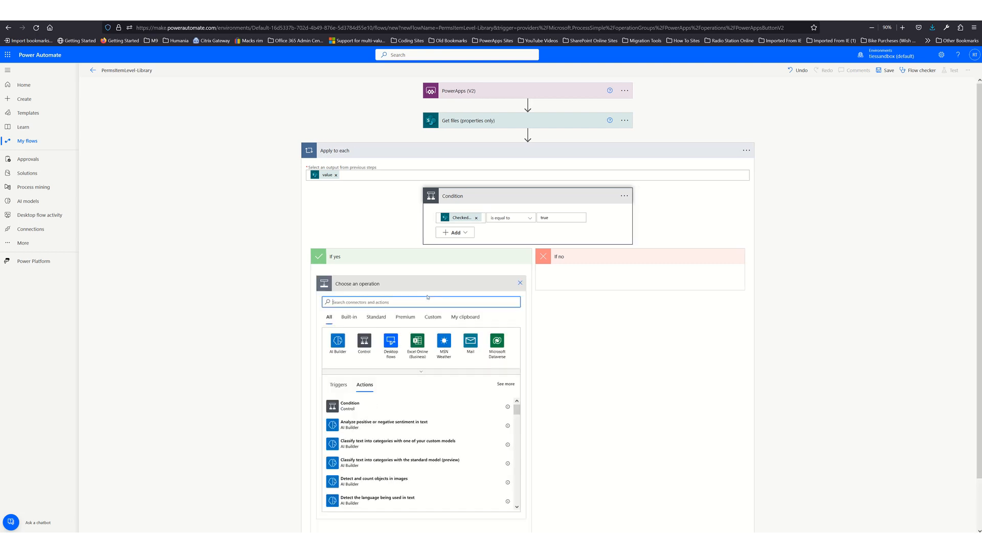
{"action": "type", "text": "check"}
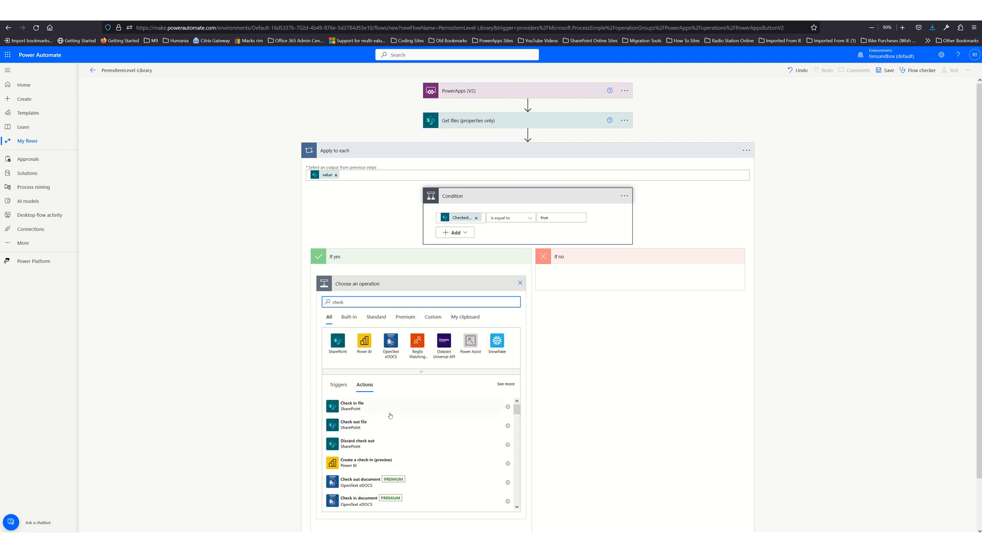
{"action": "left_click", "coordinate": [356, 406]}
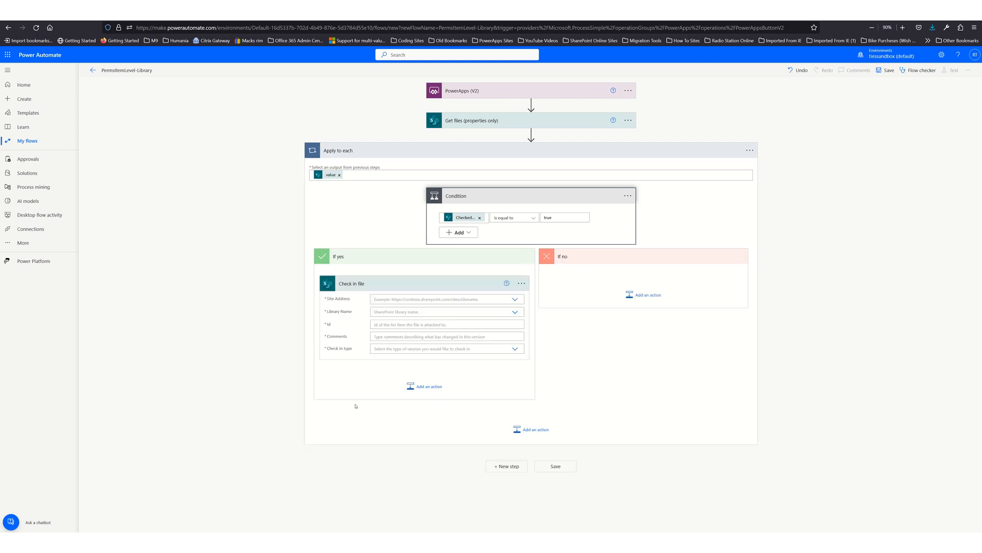
In Check in file, use the PowerApps inputs SiteURL as the custom site address and Library as the custom library name.
{"action": "left_click", "coordinate": [515, 300]}
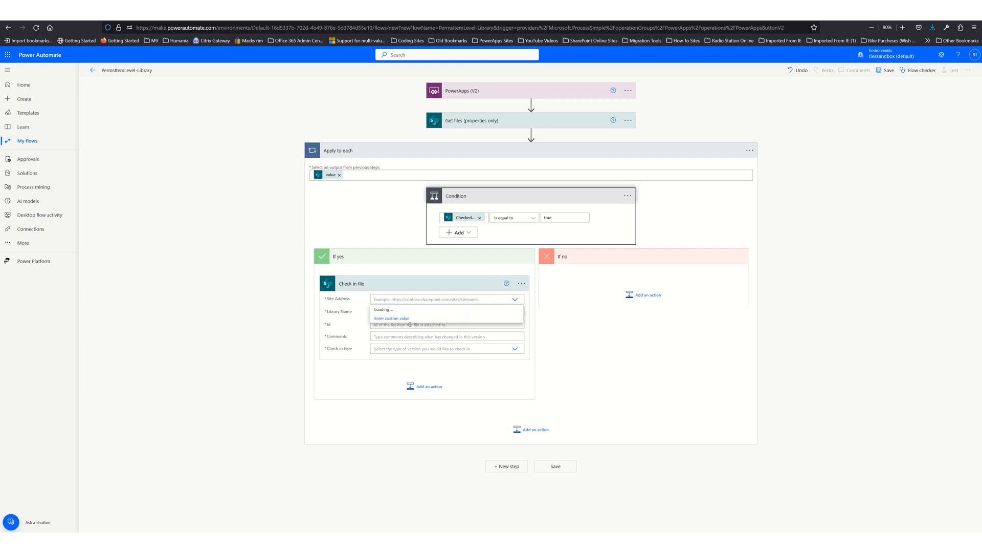
{"action": "left_click", "coordinate": [406, 319]}
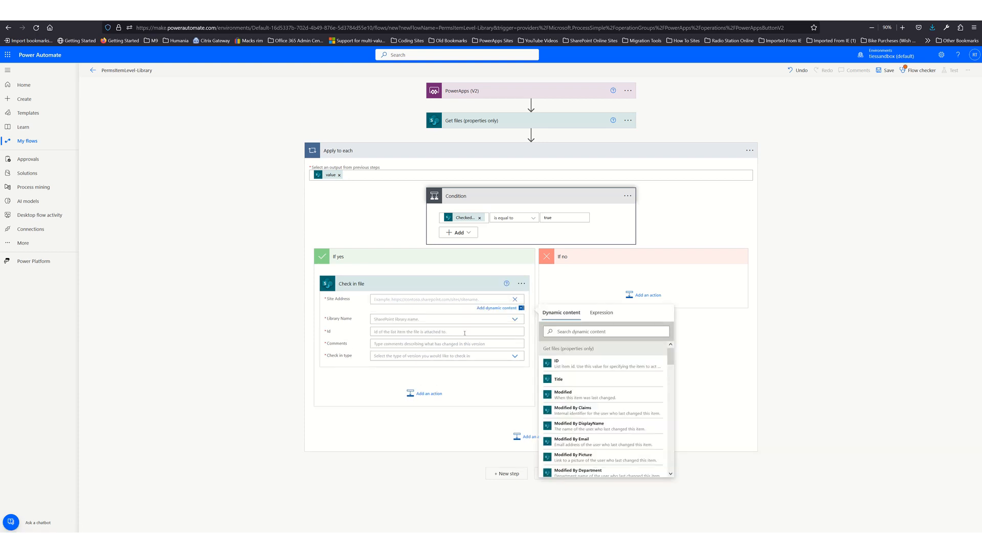
{"action": "scroll", "coordinate": [574, 375], "scroll_direction": "down", "scroll_amount": 10}
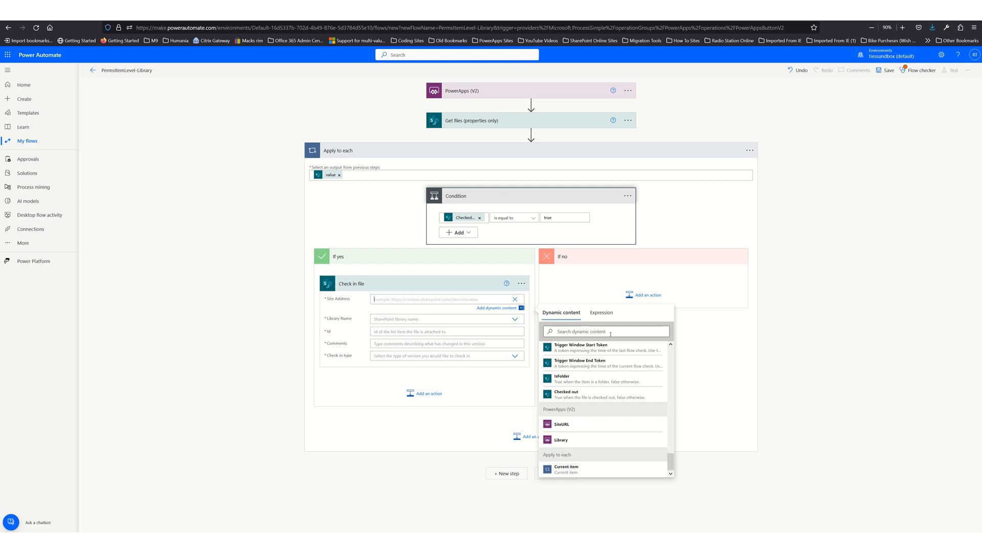
{"action": "left_click", "coordinate": [562, 424]}
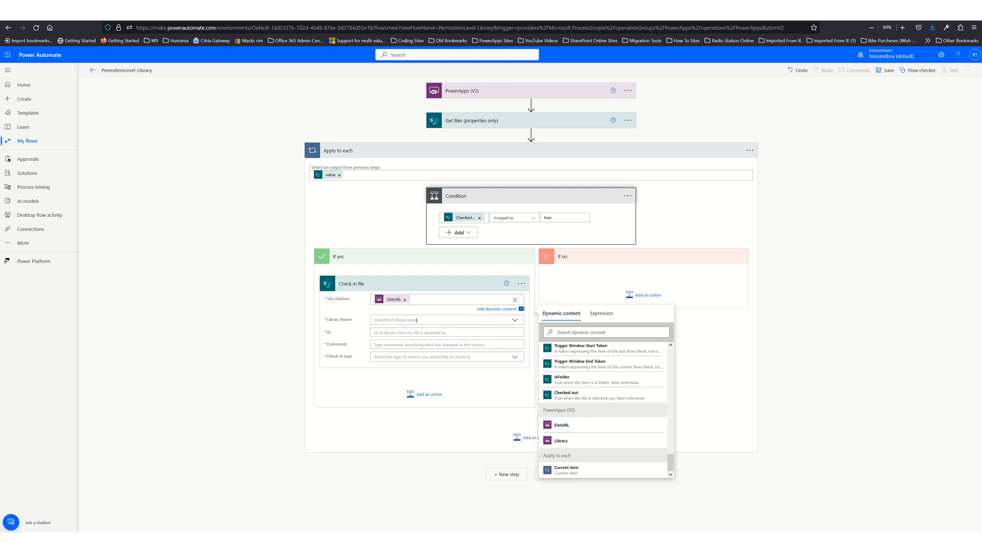
{"action": "left_click", "coordinate": [421, 320]}
{"action": "left_click", "coordinate": [416, 333]}
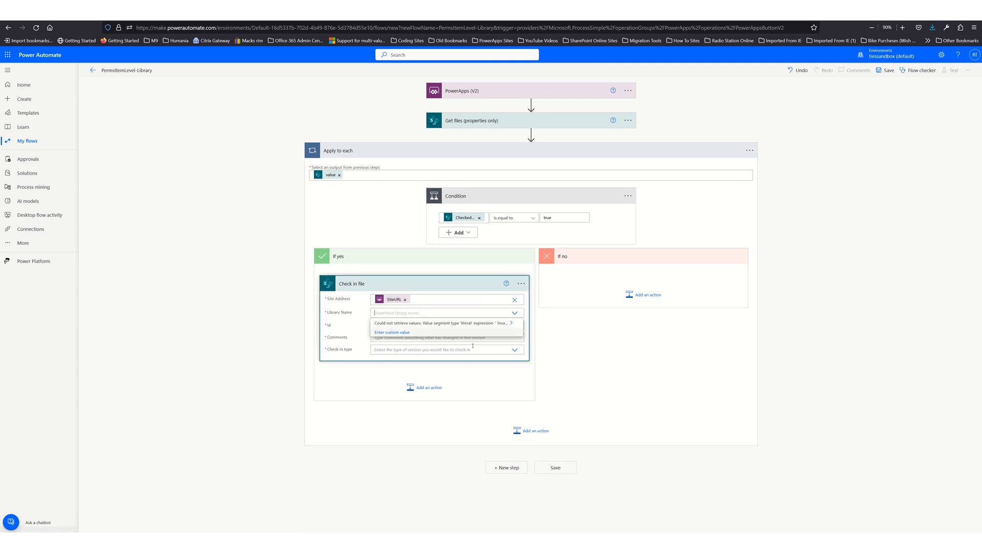
{"action": "scroll", "coordinate": [608, 420], "scroll_direction": "down", "scroll_amount": 10}
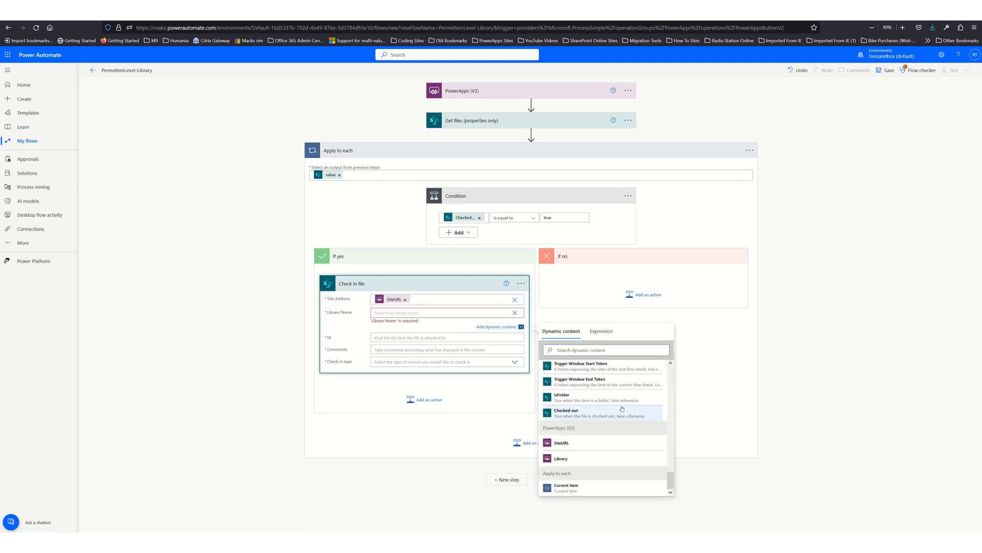
{"action": "left_click", "coordinate": [576, 459]}
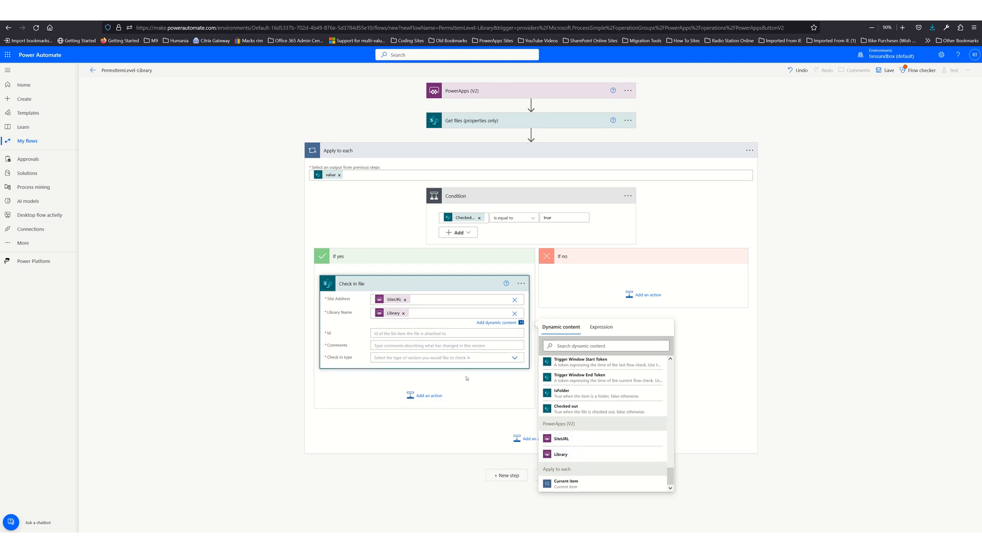
Complete Check in file with the Get files ID as Id, the comment AutoCheckin and check-in type Major version (publish).
{"action": "left_click", "coordinate": [412, 334]}
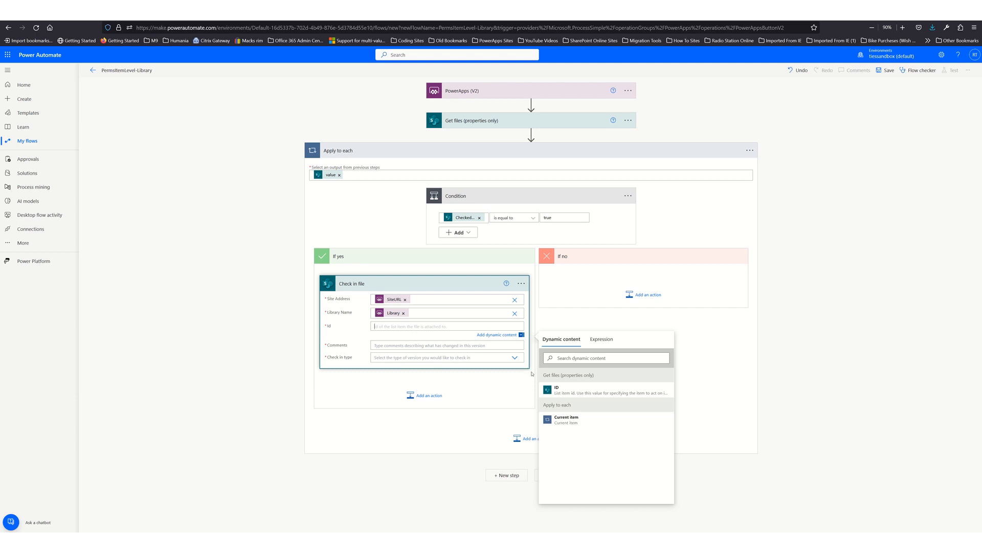
{"action": "left_click", "coordinate": [558, 389]}
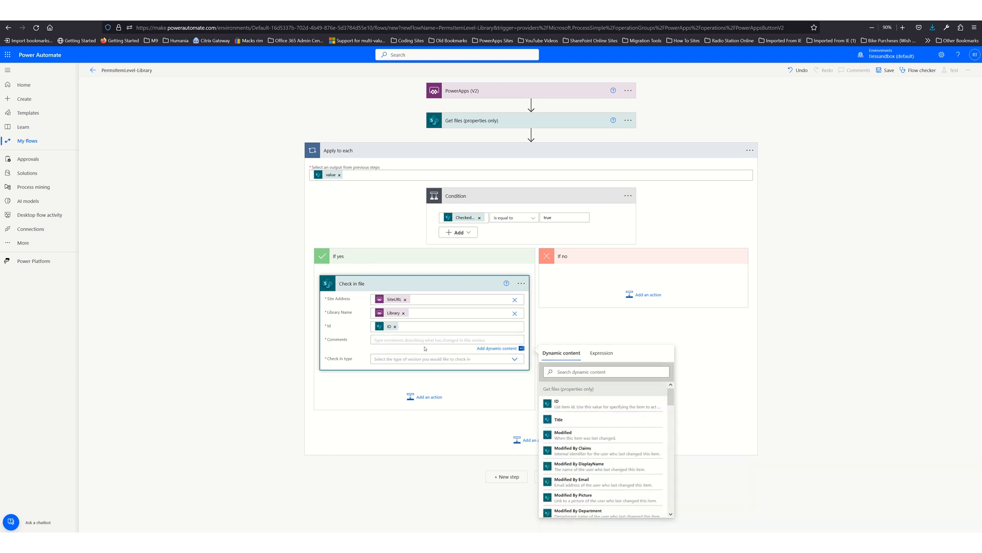
{"action": "type", "text": "AutoCheckin"}
{"action": "left_click", "coordinate": [515, 360]}
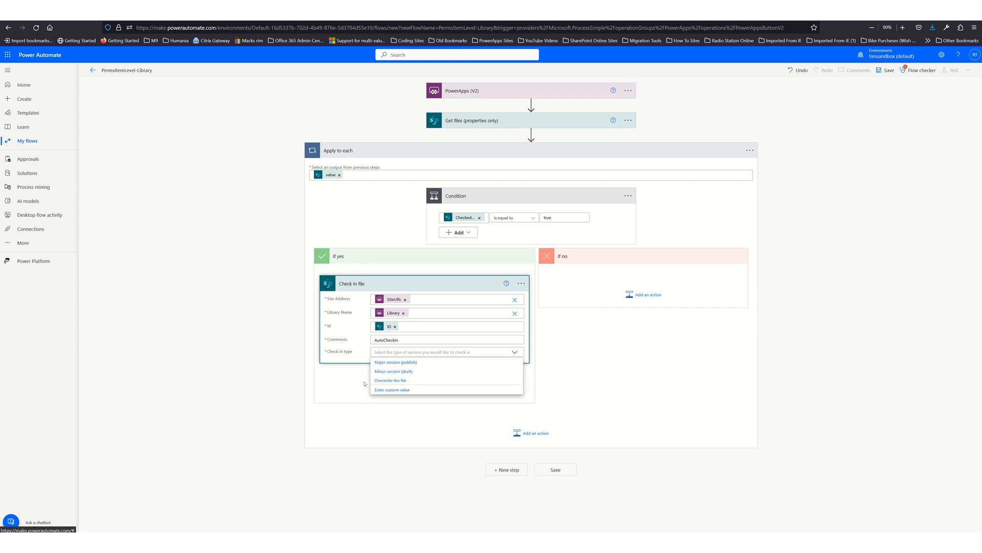
{"action": "left_click", "coordinate": [410, 363]}
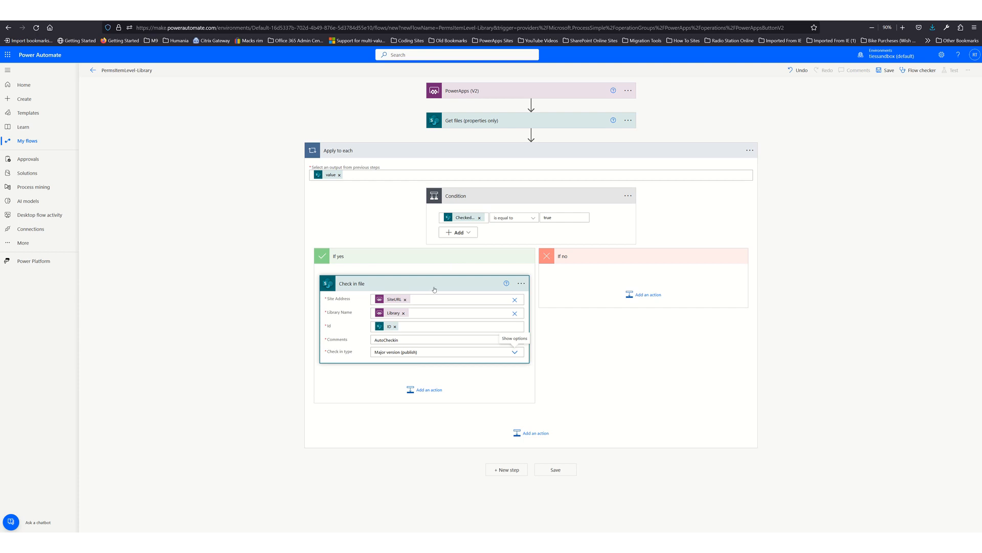
Rename the condition as Check if File is Checked Out and collapse it.
{"action": "left_click", "coordinate": [629, 196]}
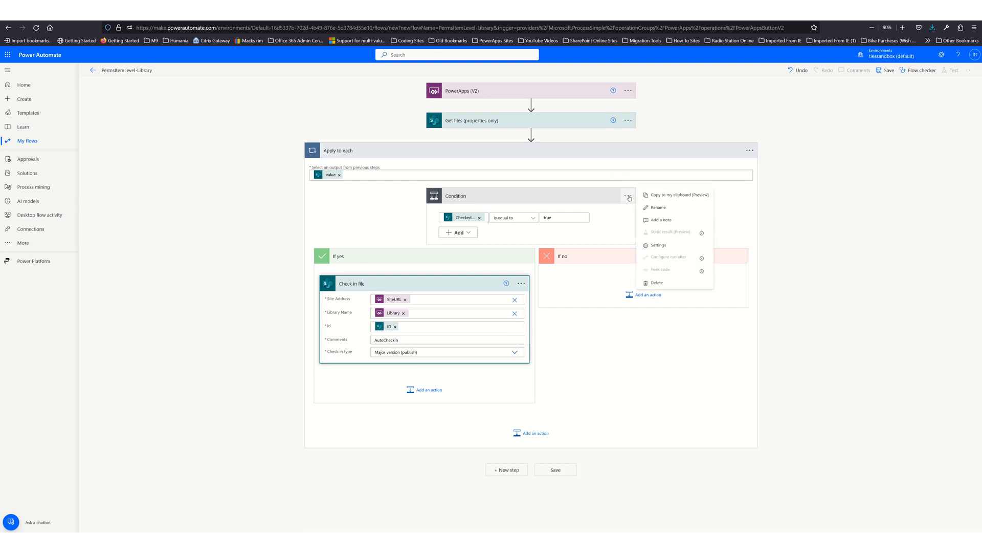
{"action": "left_click", "coordinate": [655, 209]}
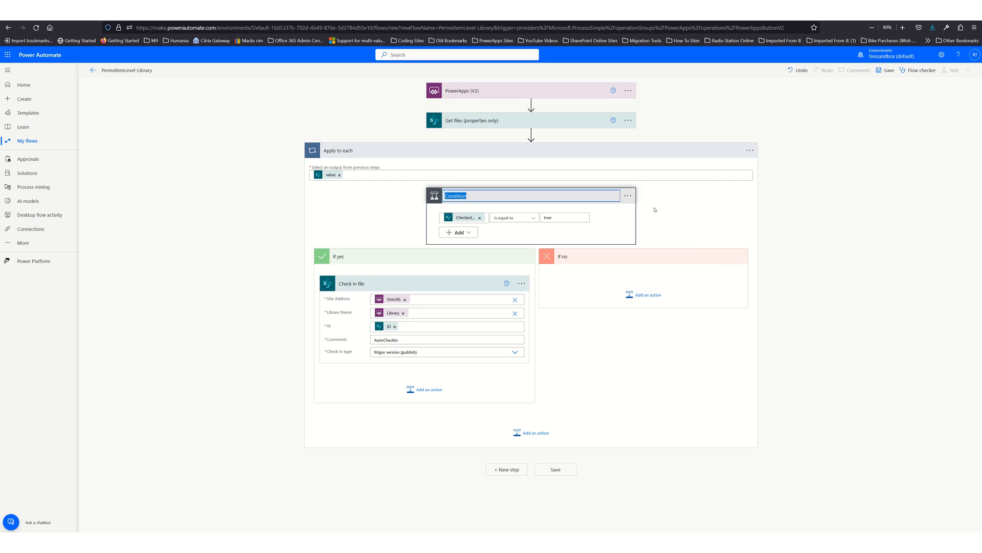
{"action": "type", "text": "Check if File is Checked Out"}
{"action": "left_click", "coordinate": [663, 212]}
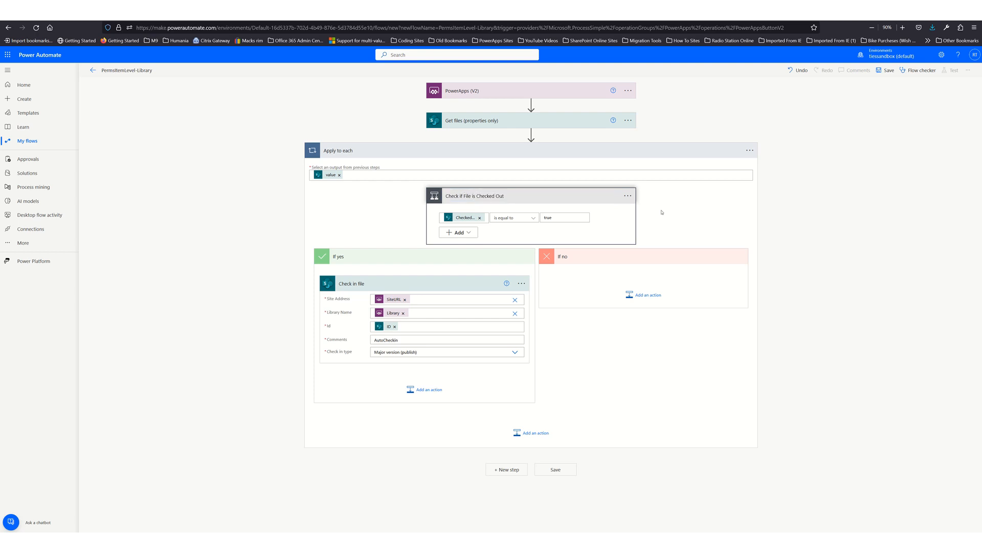
{"action": "left_click", "coordinate": [572, 201]}
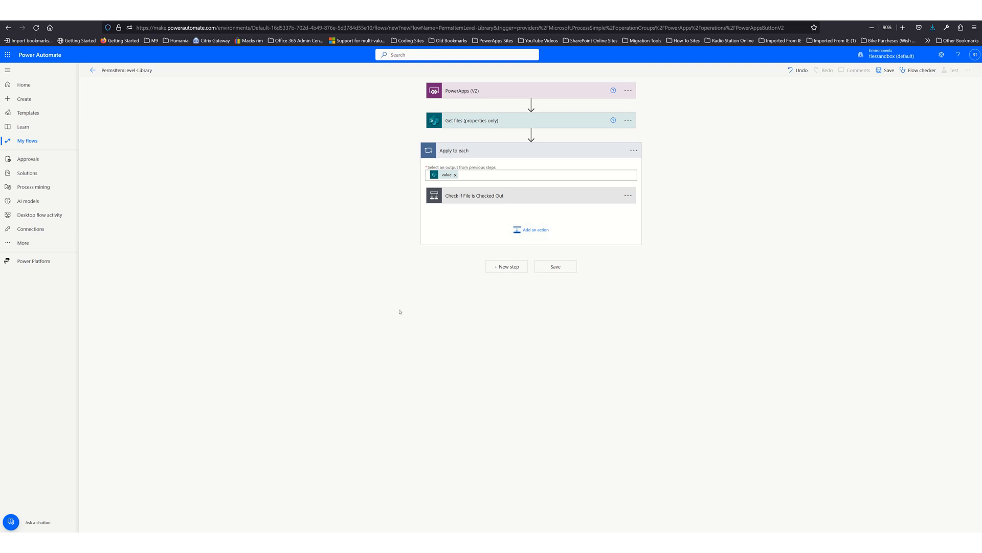
Add the SharePoint action Update file properties inside the loop, after the Check if File is Checked Out condition.
{"action": "left_click", "coordinate": [541, 231]}
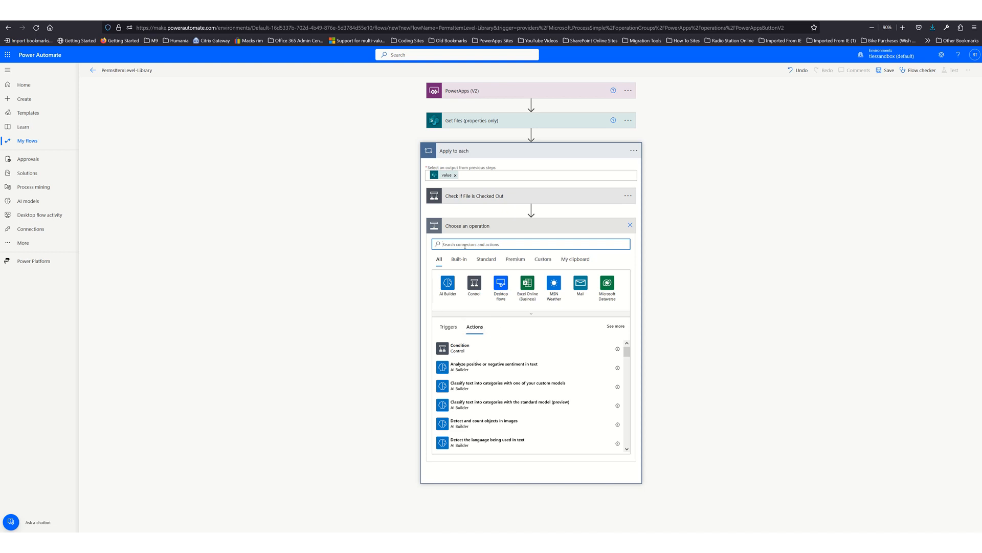
{"action": "type", "text": "update file"}
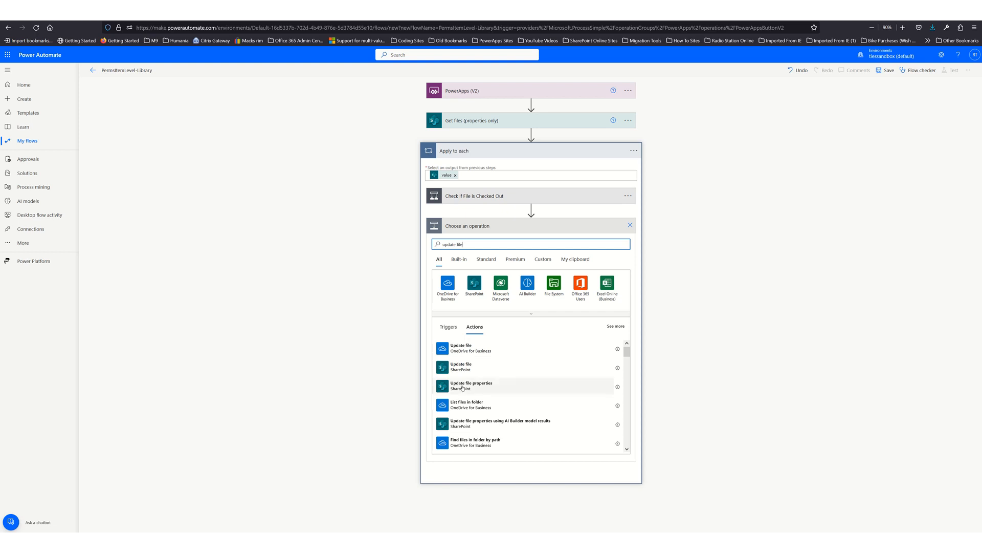
{"action": "left_click", "coordinate": [463, 388]}
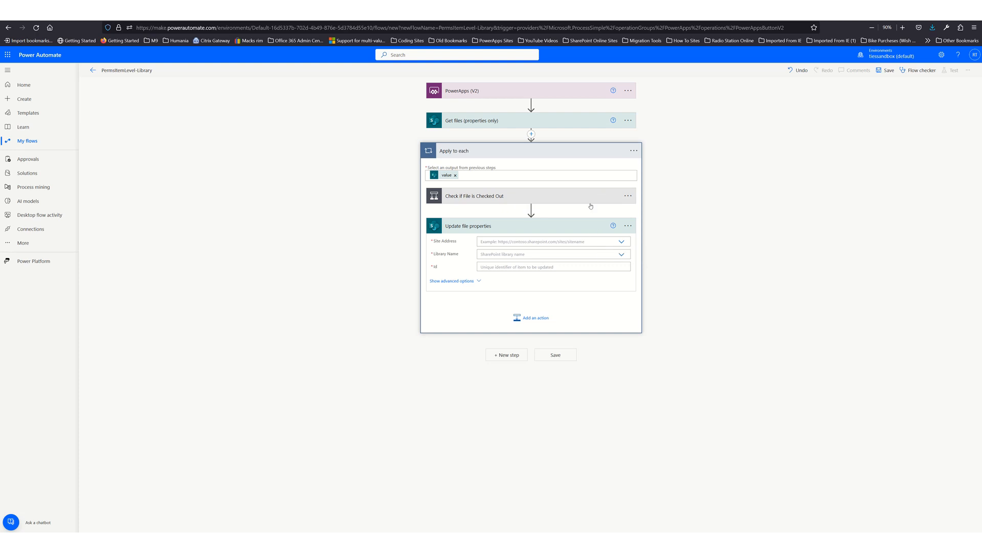
Point Update file properties at the Dev Site's Documents library, with the ID from Get files as the Id.
{"action": "left_click", "coordinate": [620, 244]}
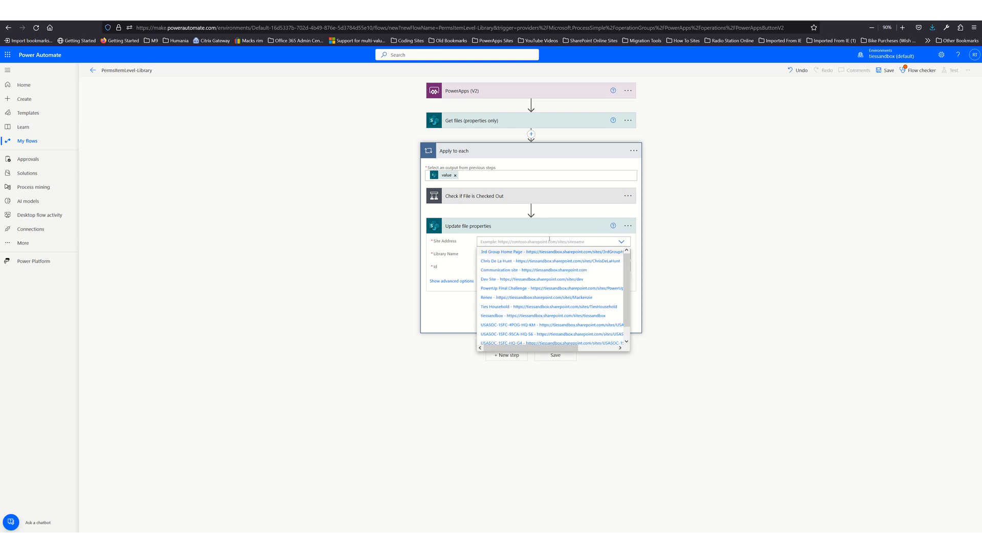
{"action": "left_click", "coordinate": [494, 281]}
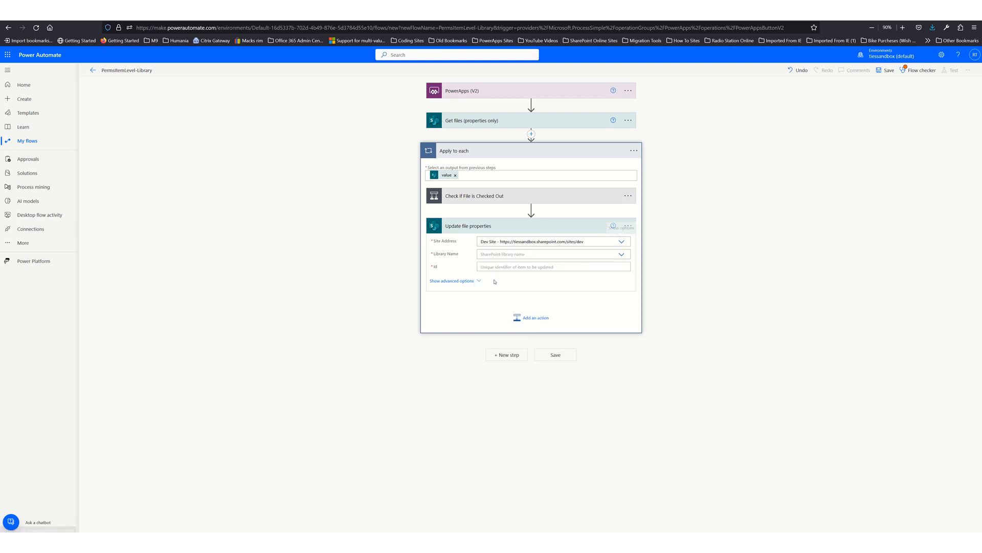
{"action": "left_click", "coordinate": [621, 255]}
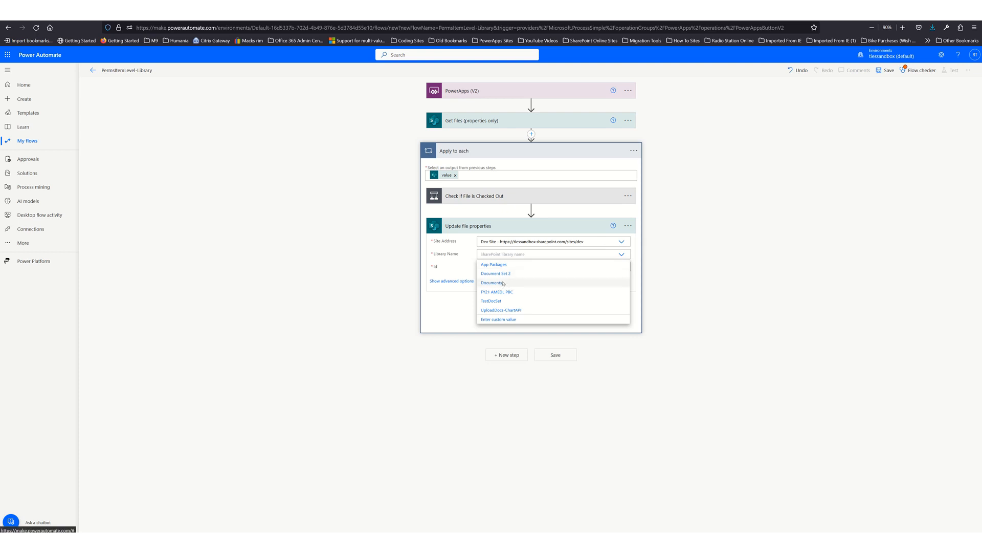
{"action": "left_click", "coordinate": [492, 282]}
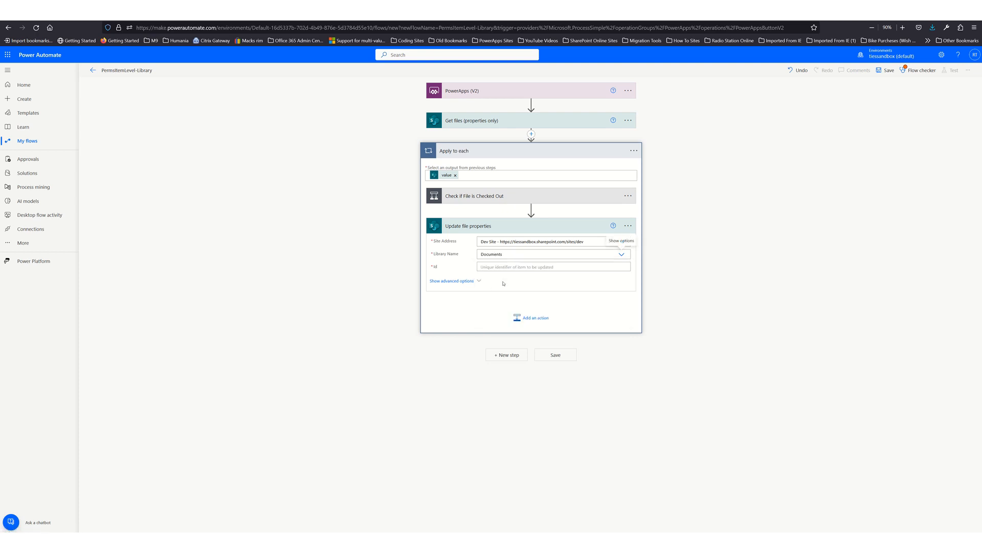
{"action": "left_click", "coordinate": [586, 267]}
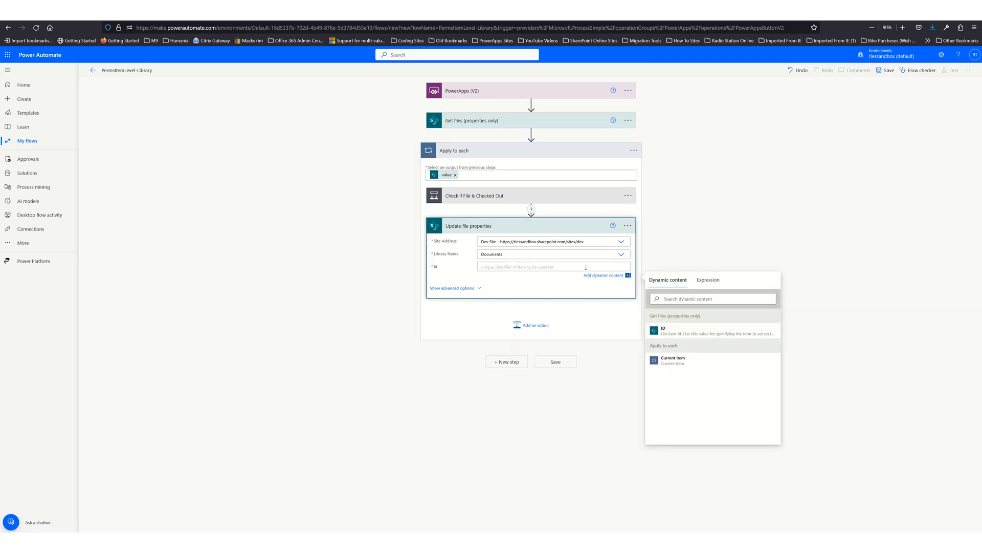
{"action": "left_click", "coordinate": [683, 333]}
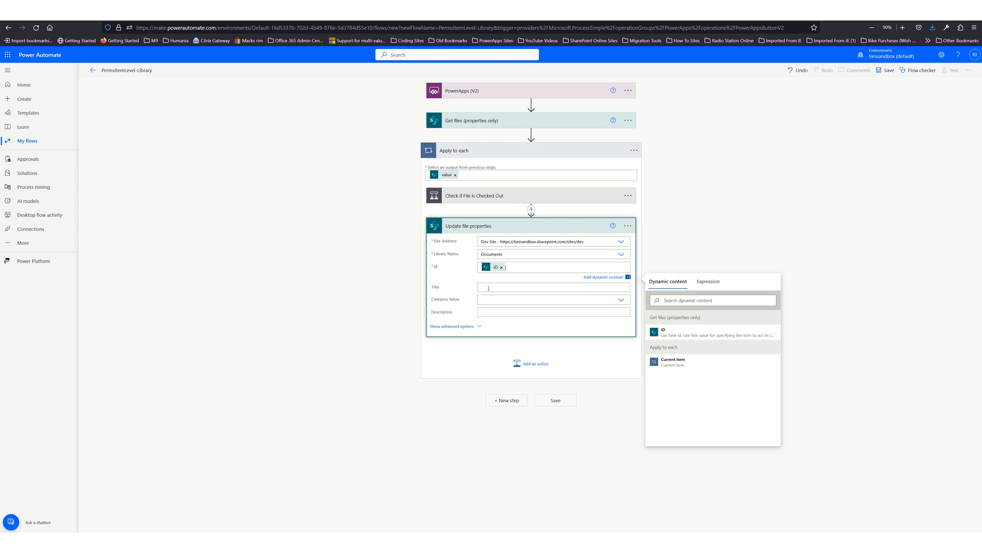
Set the Title in Update file properties to the Name value from Get files.
{"action": "left_click", "coordinate": [488, 288]}
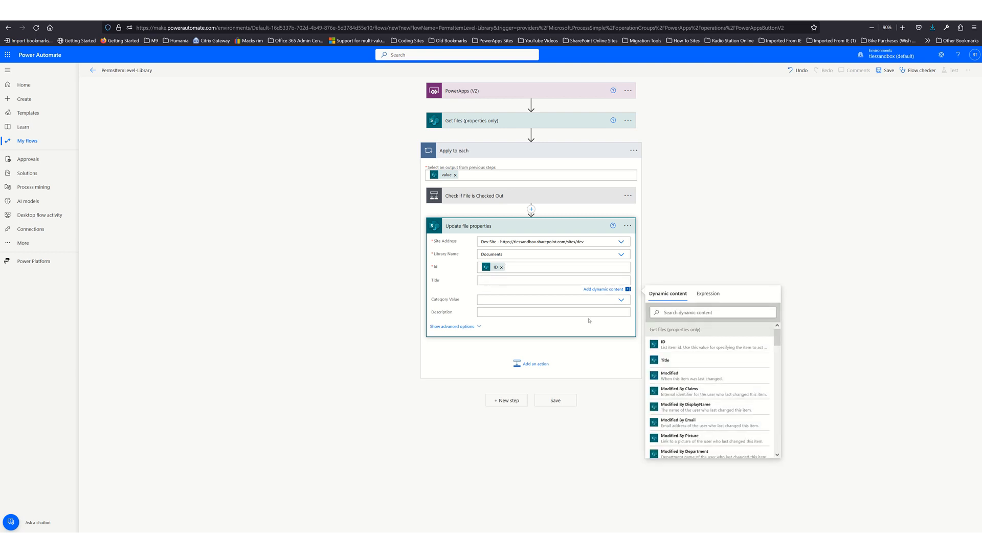
{"action": "left_click", "coordinate": [682, 312]}
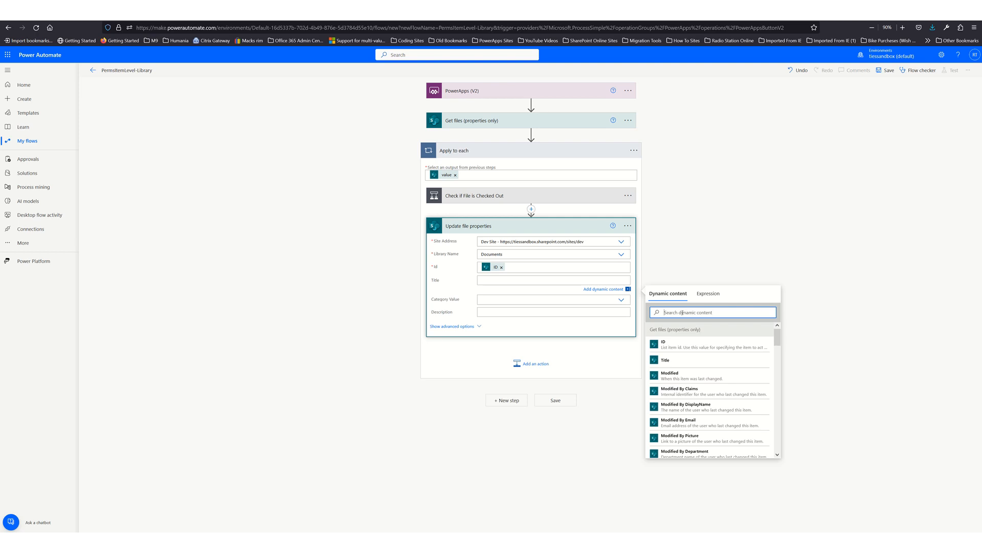
{"action": "type", "text": "name"}
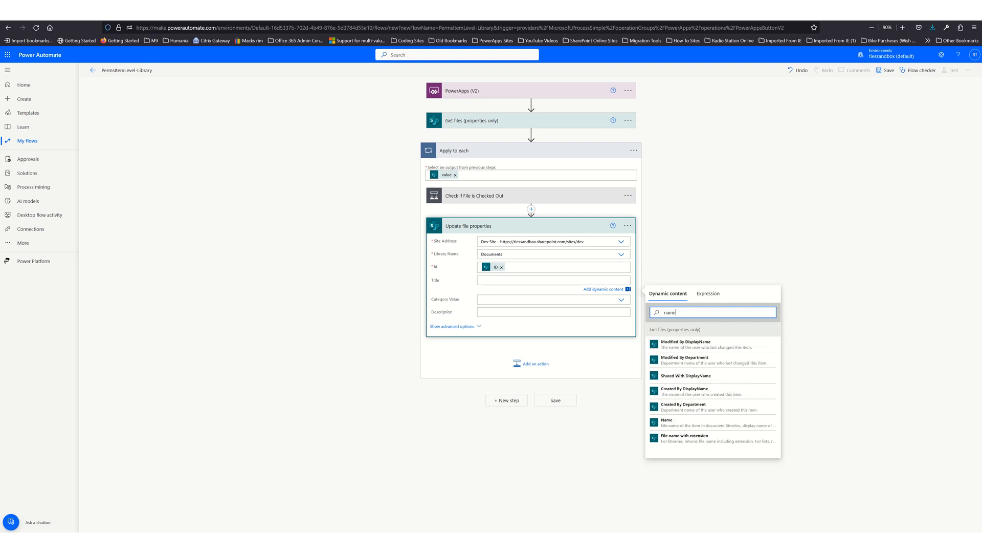
{"action": "left_click", "coordinate": [681, 421]}
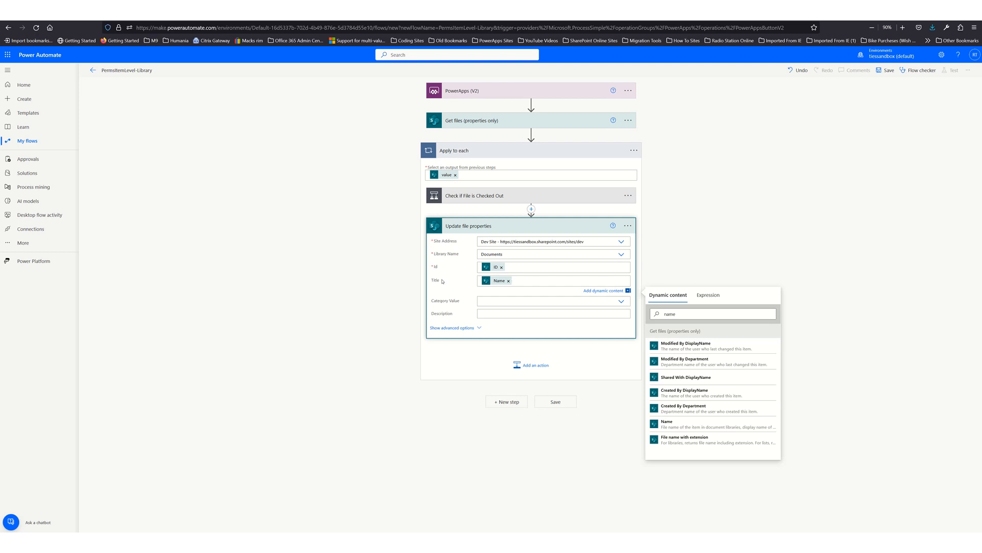
Rename the Update file properties action as Force Inheritance of Column Data and collapse it.
{"action": "left_click", "coordinate": [628, 224]}
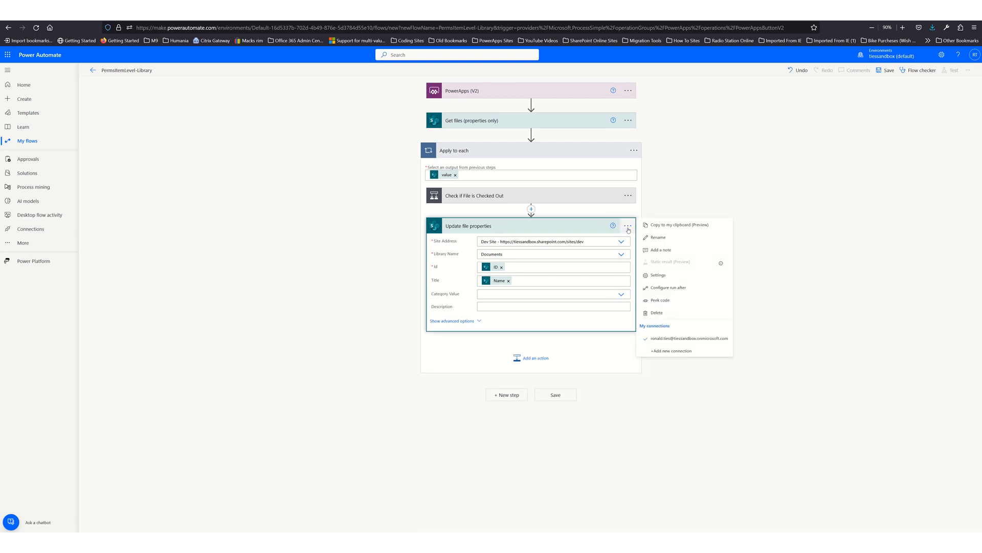
{"action": "left_click", "coordinate": [660, 239]}
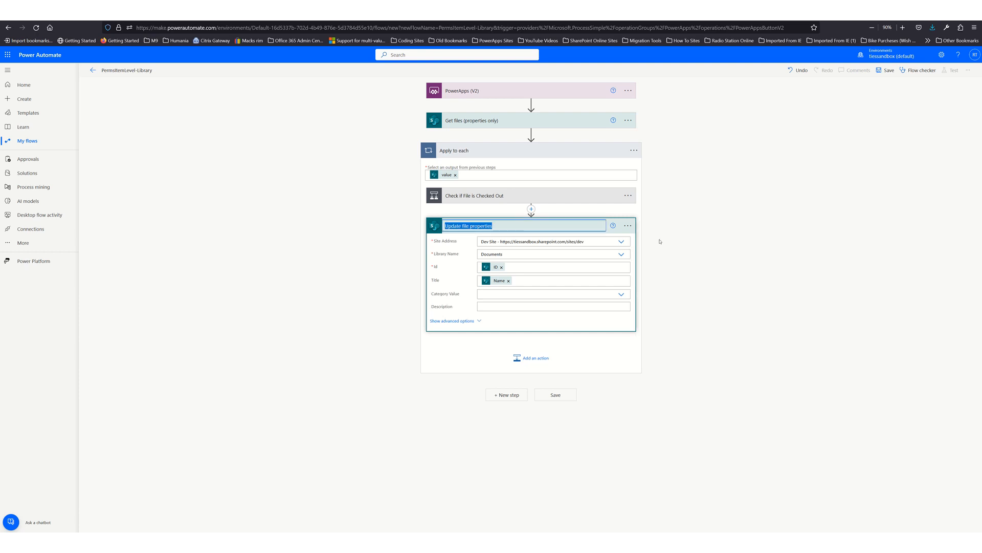
{"action": "type", "text": "Force Inheritanc"}
{"action": "key", "text": "BackSpace"}
{"action": "type", "text": "umn Data"}
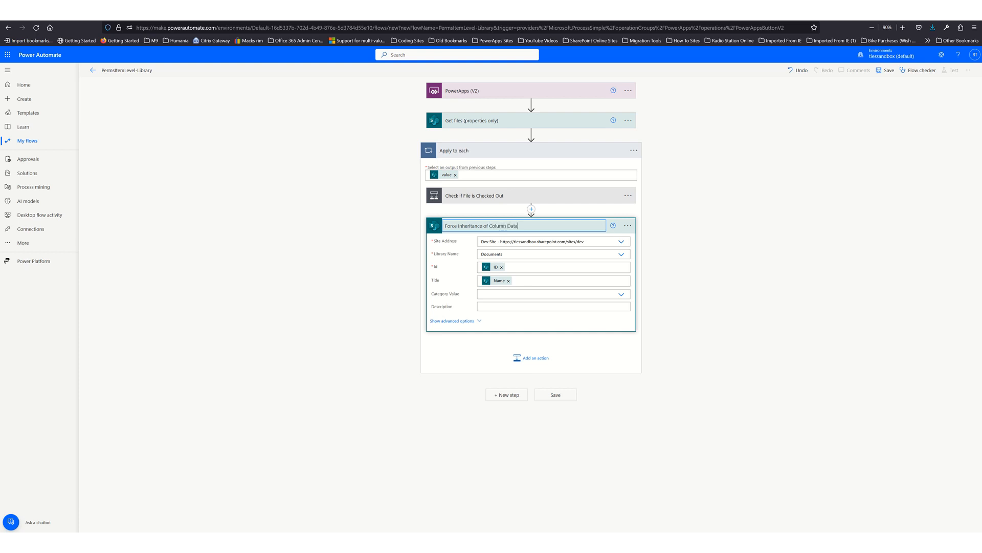
{"action": "key", "text": "Return"}
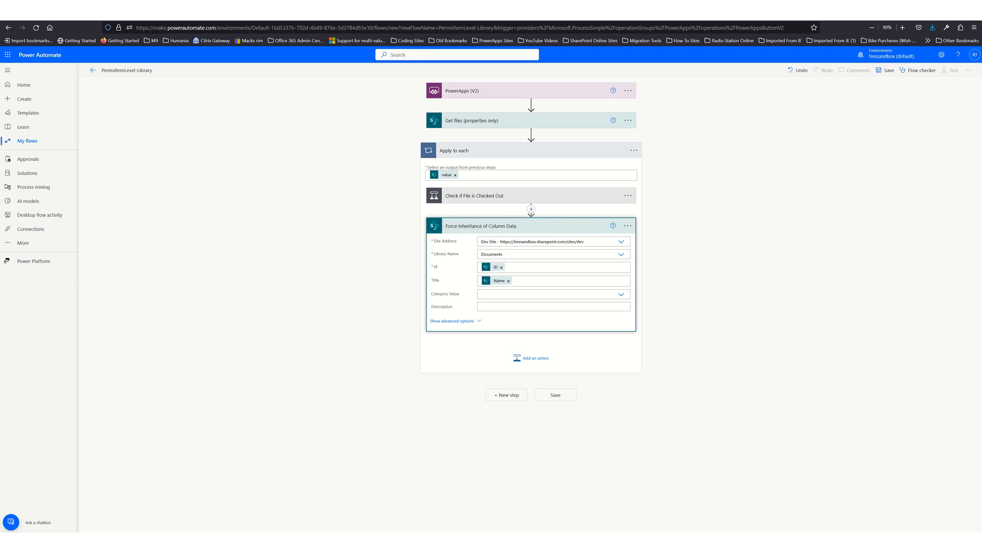
{"action": "left_click", "coordinate": [591, 228]}
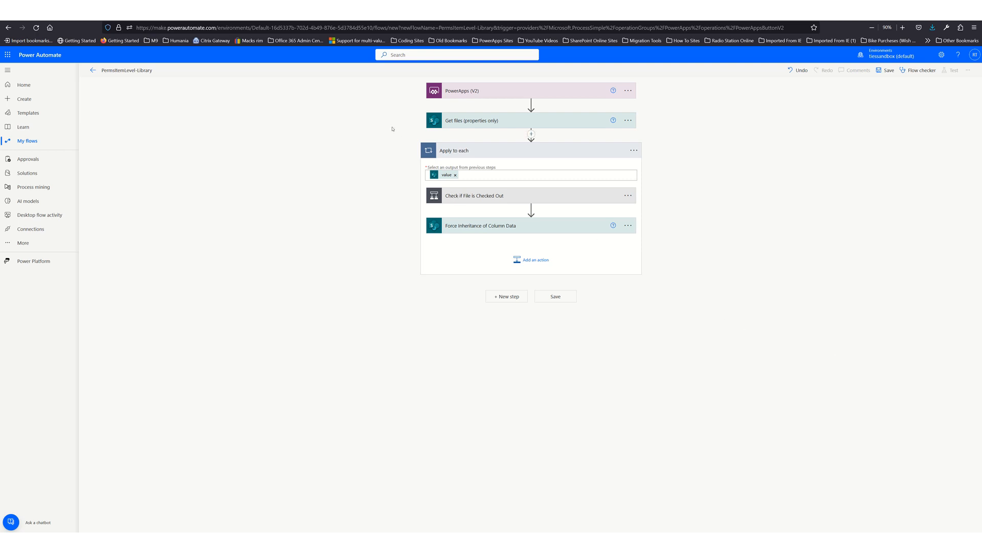
Add the SharePoint action Send an HTTP request to SharePoint inside the loop, after Force Inheritance of Column Data.
{"action": "left_click", "coordinate": [533, 264]}
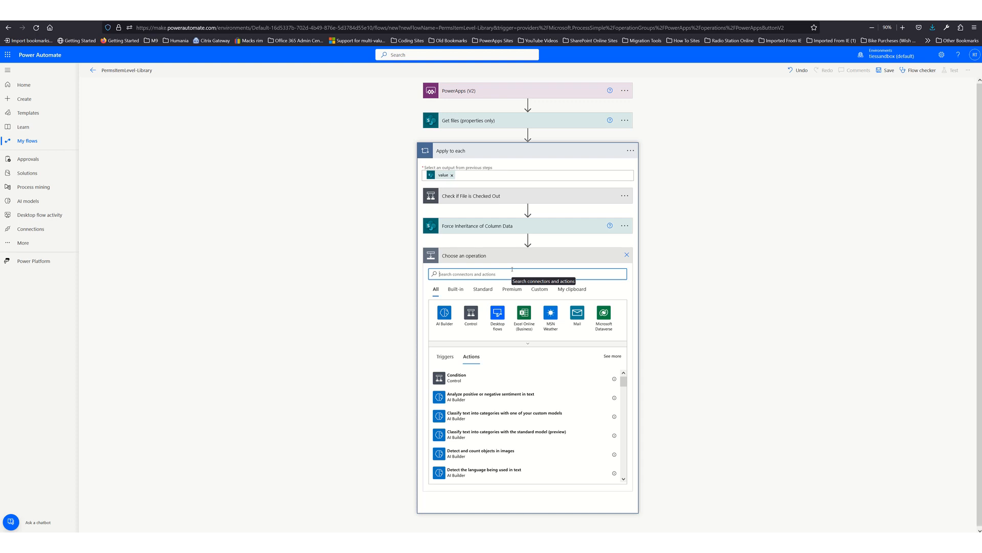
{"action": "type", "text": "htttp"}
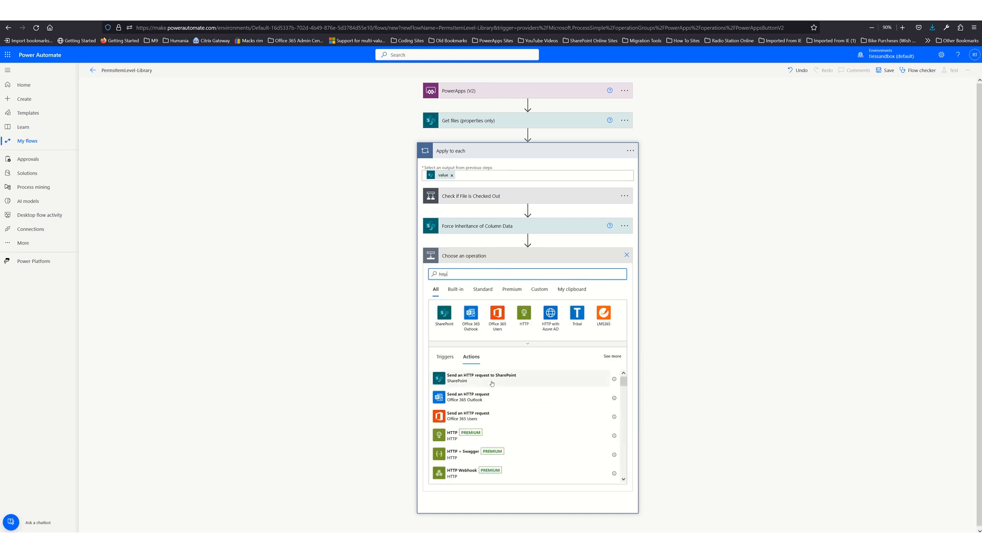
{"action": "left_click", "coordinate": [492, 383]}
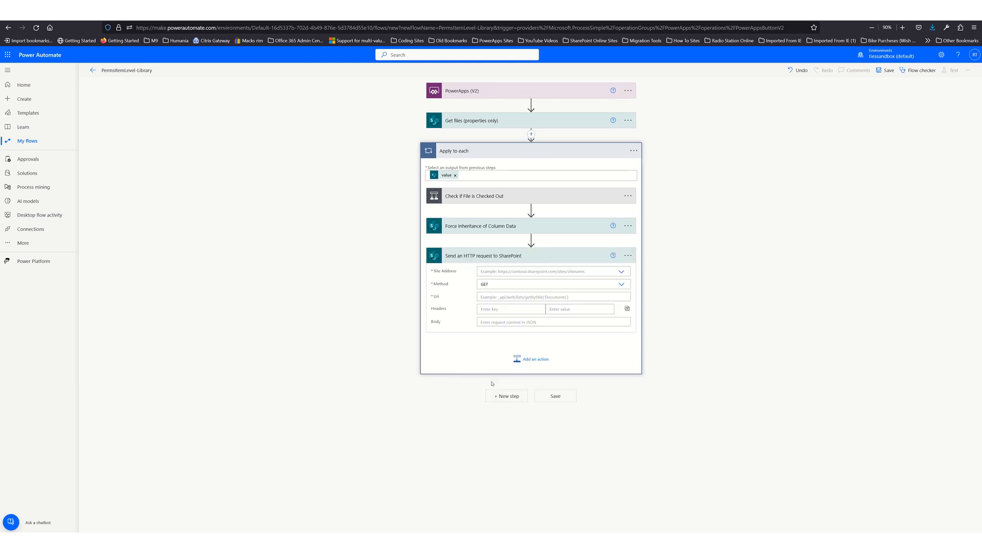
Set the HTTP request's Site Address to the SiteURL value from the PowerApps (V2) trigger.
{"action": "left_click", "coordinate": [597, 271]}
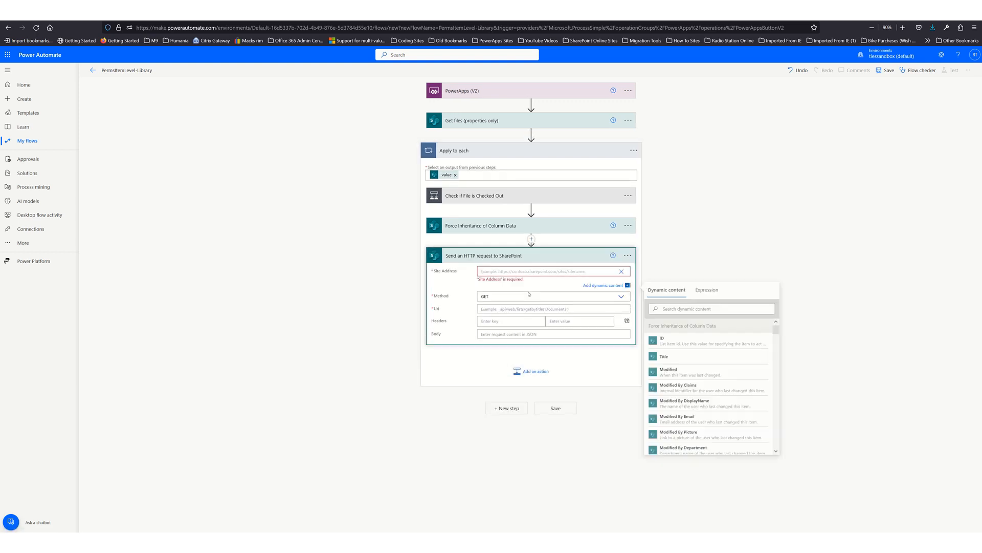
{"action": "scroll", "coordinate": [747, 454], "scroll_direction": "down", "scroll_amount": 5}
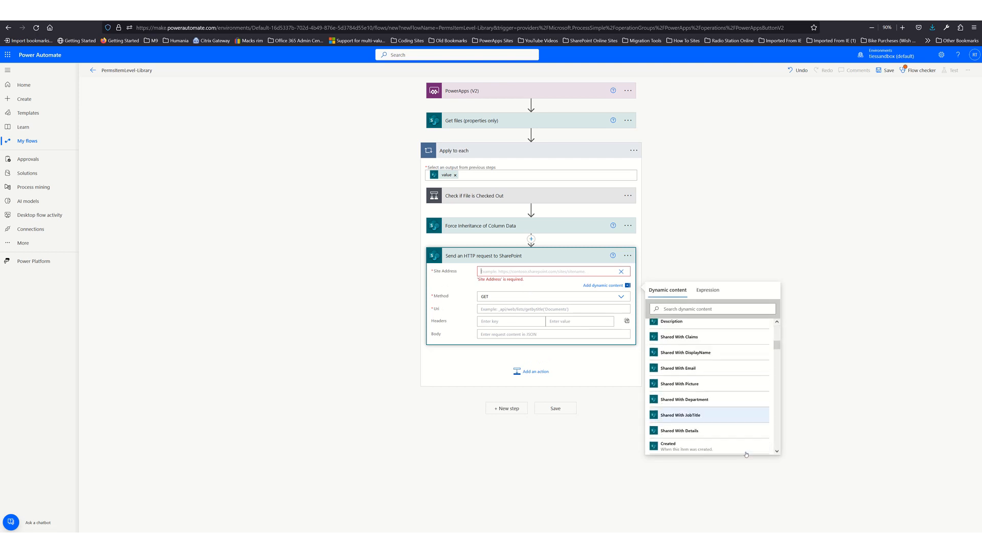
{"action": "scroll", "coordinate": [746, 454], "scroll_direction": "down", "scroll_amount": 10}
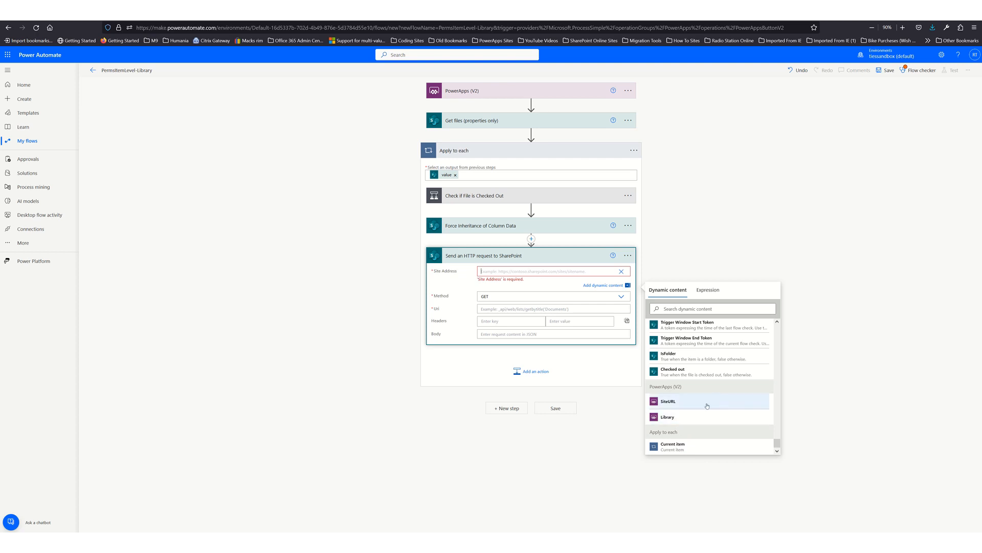
{"action": "left_click", "coordinate": [682, 402]}
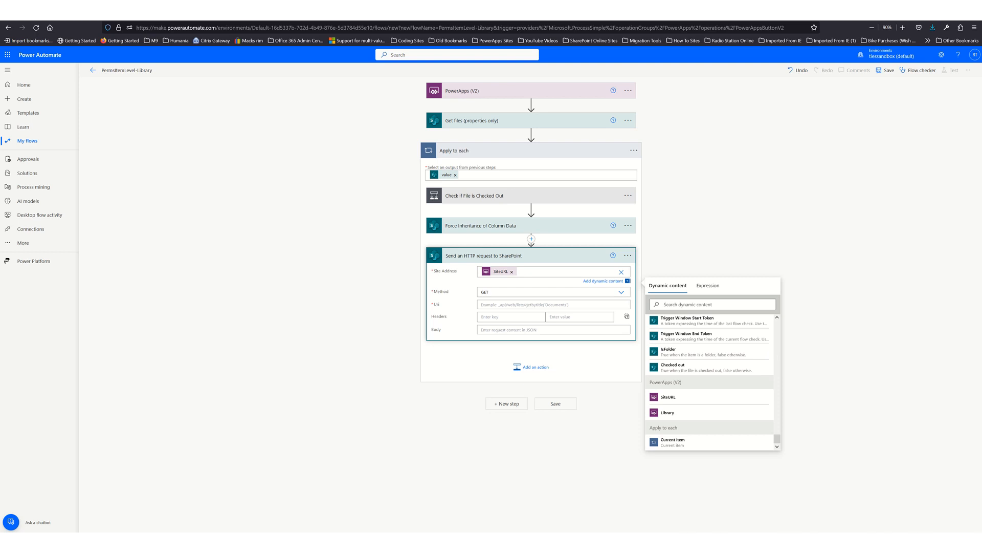
Enter _api/Web/lists/getByTitle('')/items()/ResetRoleInheritance() as the HTTP request's Uri, clearing the pasted varLibrary and ID tokens.
{"action": "left_click", "coordinate": [534, 304]}
{"action": "type", "text": "_api/Web/lists/getByTitle('varLibrary')/items(ID)/ResetRoleInheritance()"}
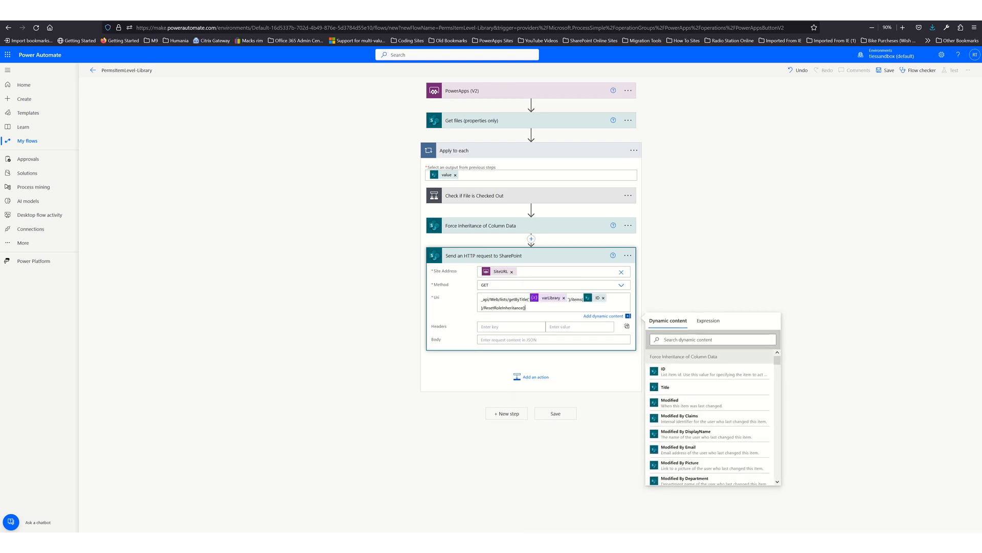
{"action": "left_click", "coordinate": [564, 298]}
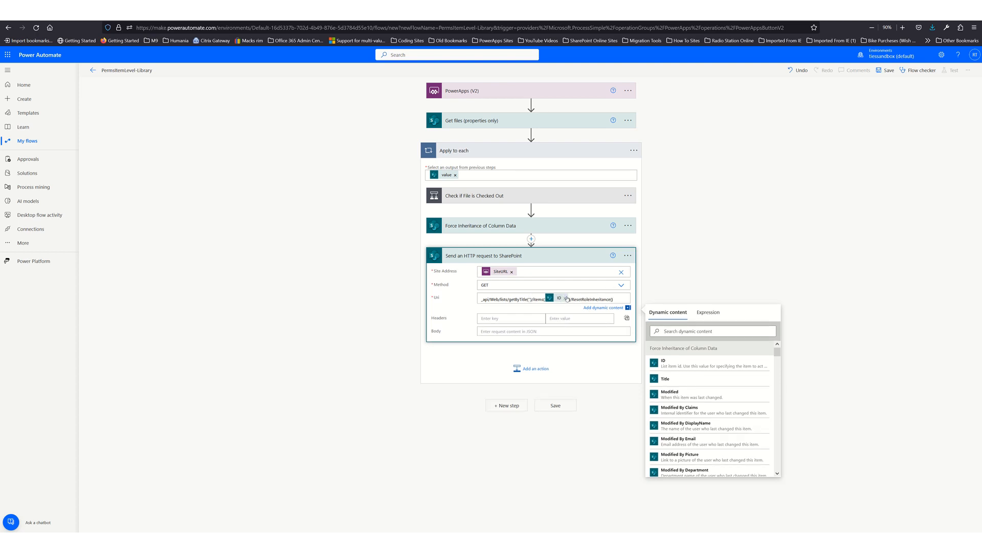
{"action": "left_click", "coordinate": [566, 297]}
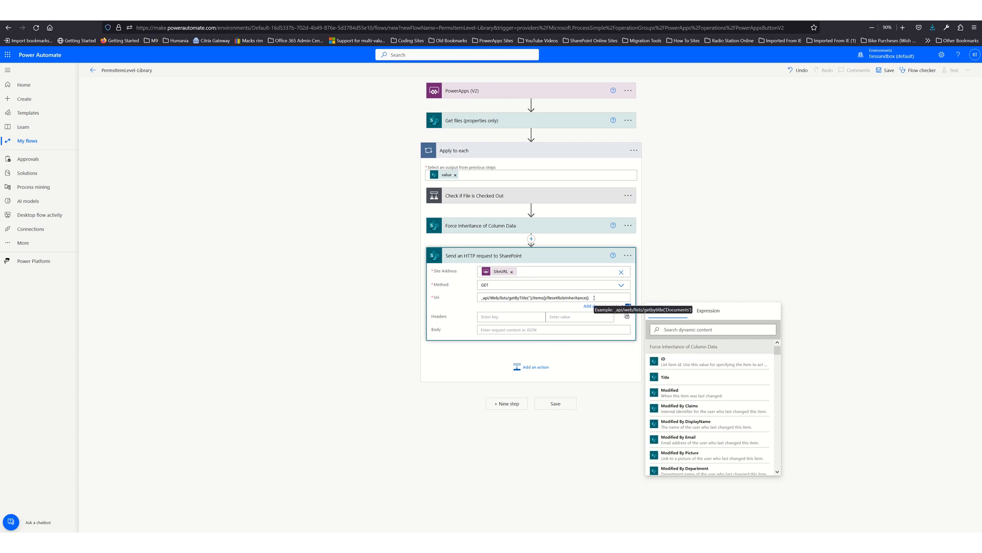
Copy the Uri into a note on the HTTP request action, adding the placeholders <Library name> in getByTitle and <ID> in items.
{"action": "left_click_drag", "start_coordinate": [589, 298], "coordinate": [464, 295]}
{"action": "key", "text": "ctrl+c"}
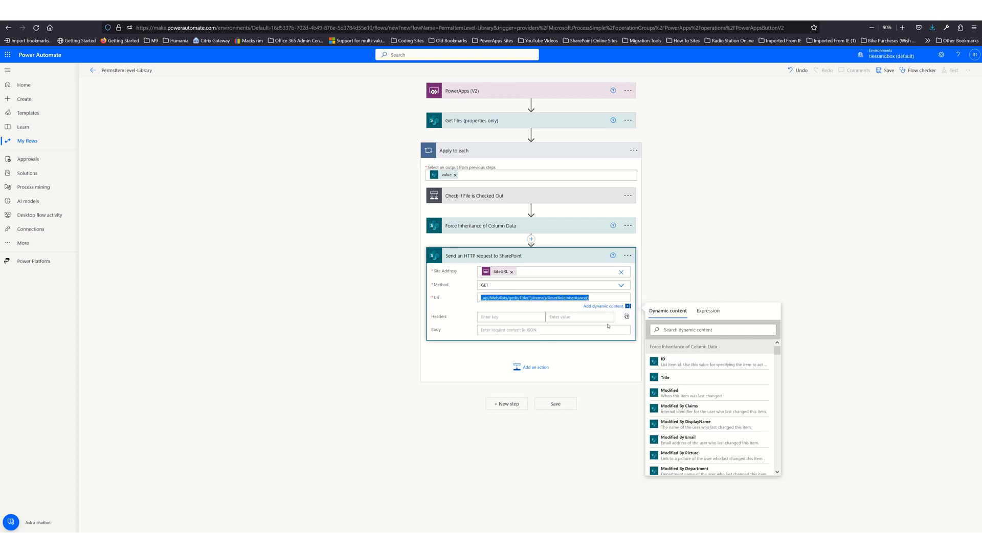
{"action": "left_click", "coordinate": [627, 255]}
{"action": "left_click", "coordinate": [659, 279]}
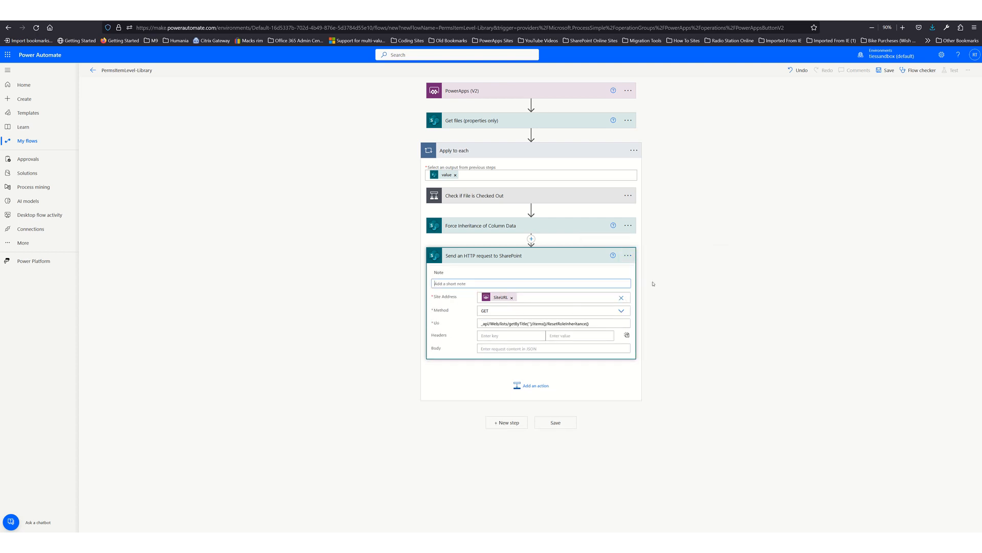
{"action": "key", "text": "ctrl+v"}
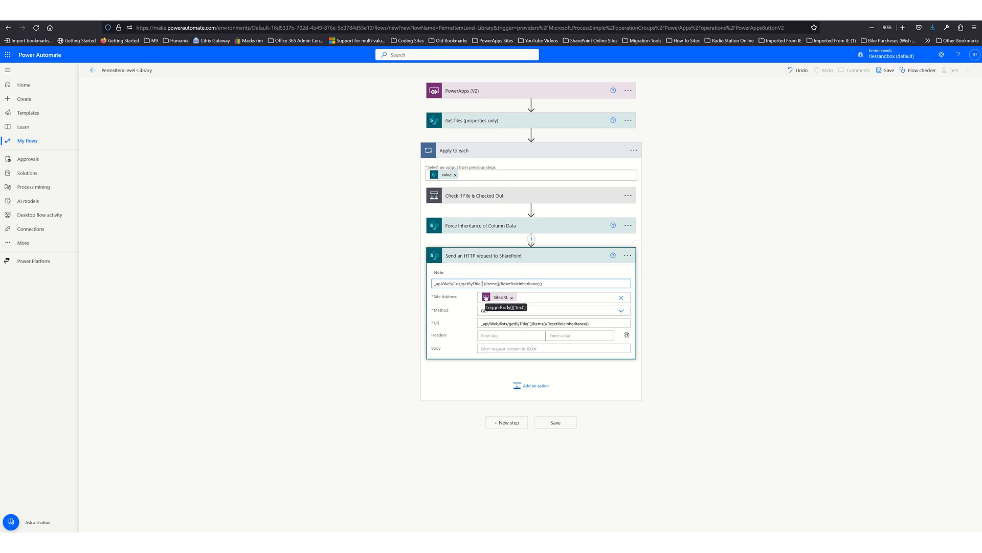
{"action": "type", "text": "<Libar"}
{"action": "key", "text": "BackSpace"}
{"action": "key", "text": "BackSpace"}
{"action": "type", "text": "rary name>')/items(<ID>"}
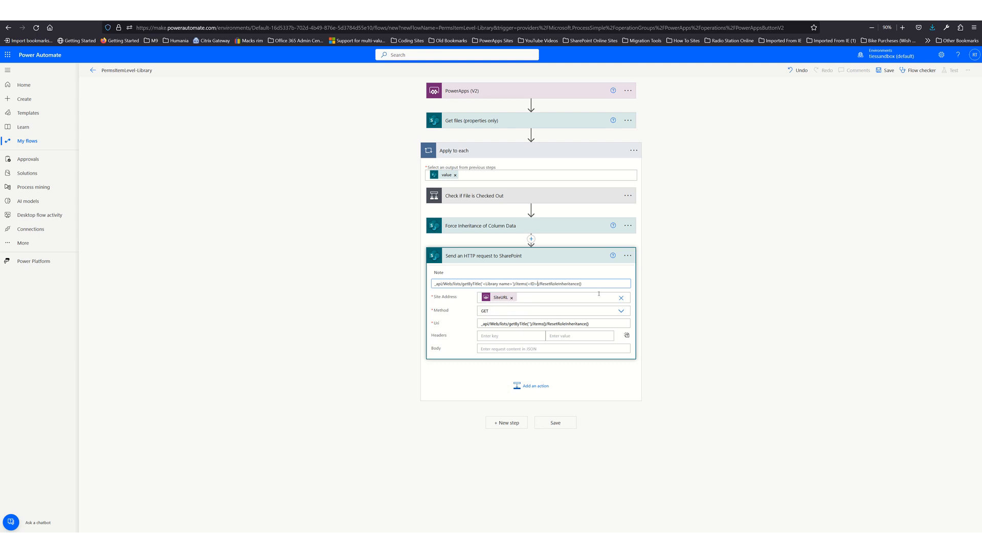
Insert the PowerApps Library value in the Uri's getByTitle quotes and the Get files ID in its items parentheses.
{"action": "left_click", "coordinate": [593, 323]}
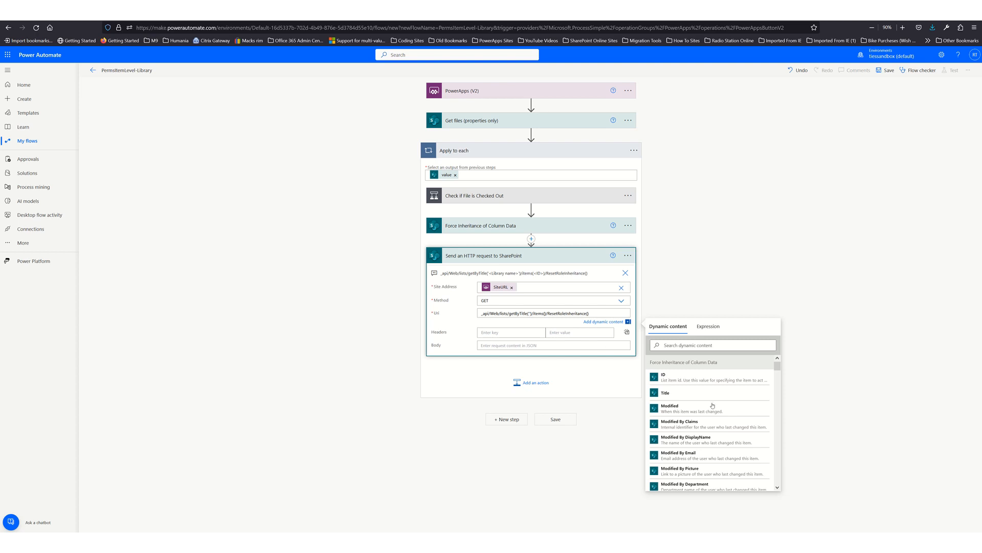
{"action": "left_click_drag", "start_coordinate": [776, 365], "coordinate": [778, 524]}
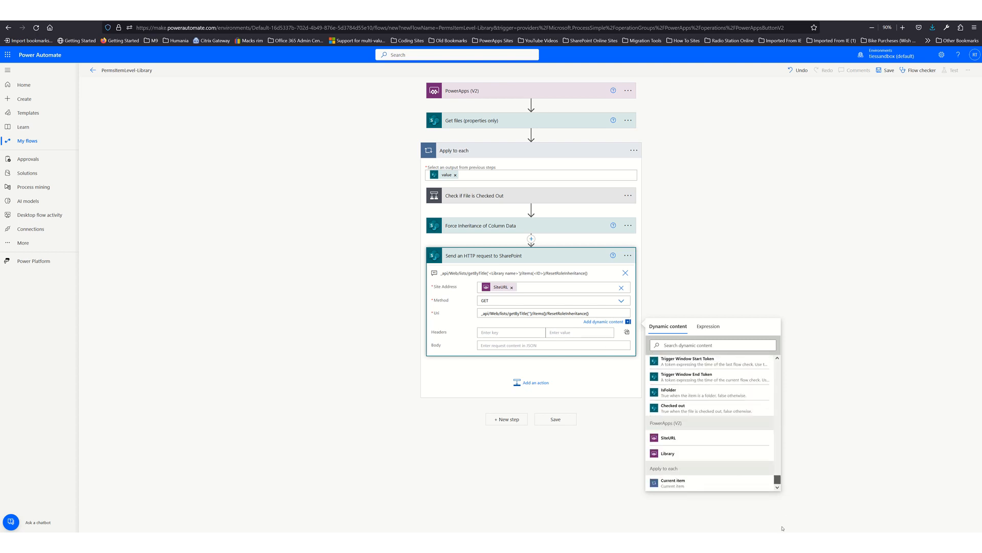
{"action": "left_click", "coordinate": [675, 453]}
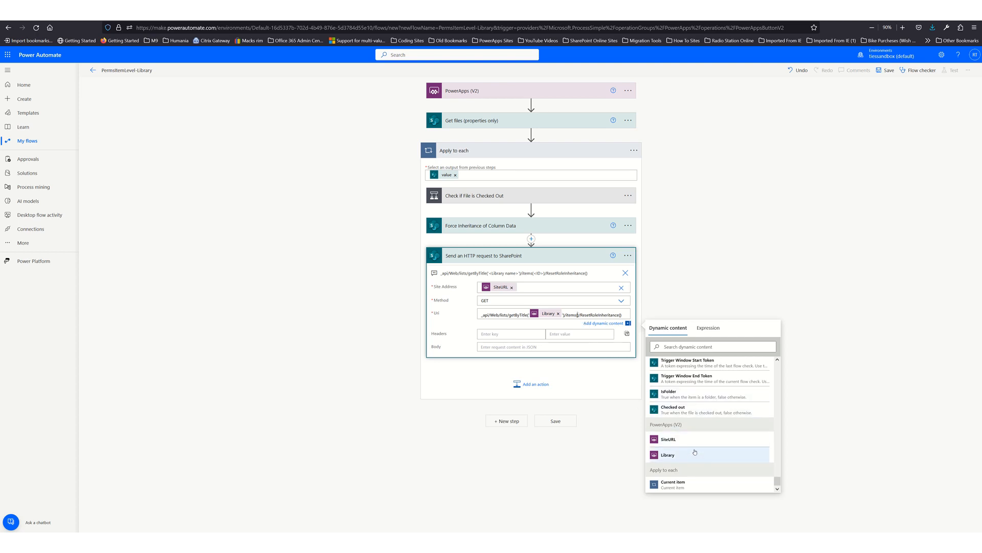
{"action": "scroll", "coordinate": [695, 452], "scroll_direction": "up", "scroll_amount": 10}
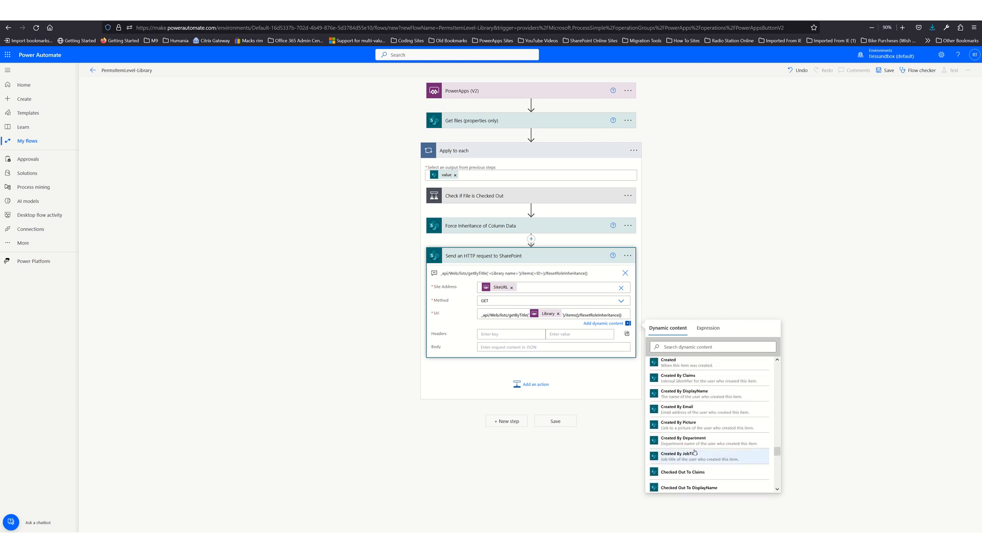
{"action": "scroll", "coordinate": [694, 452], "scroll_direction": "up", "scroll_amount": 6}
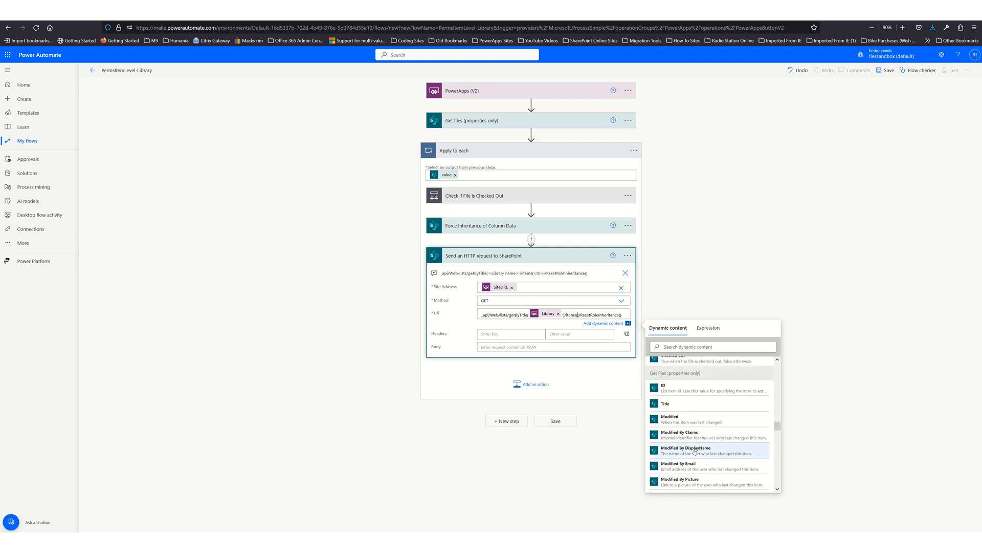
{"action": "left_click", "coordinate": [664, 391]}
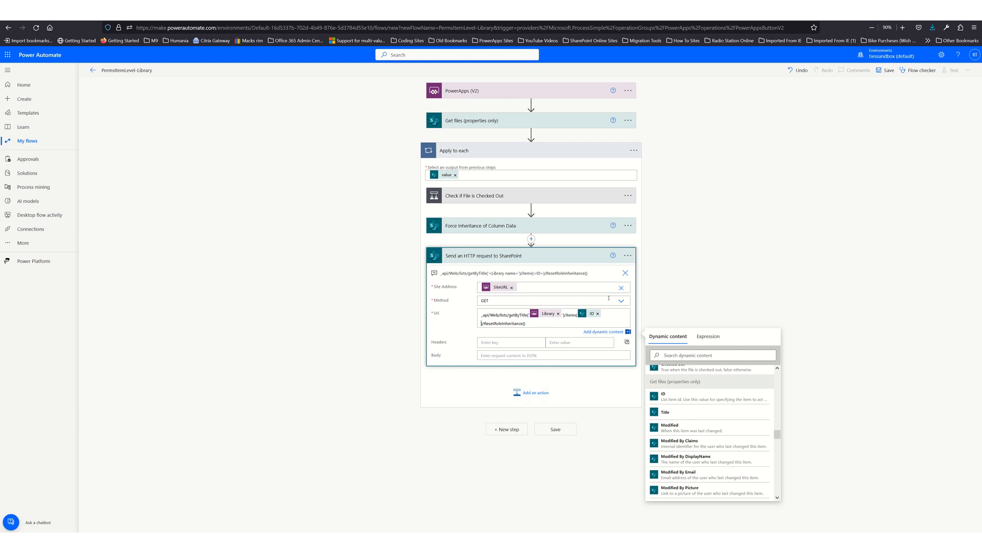
Rename the HTTP request action as Force Permission to ReInherit and collapse it.
{"action": "left_click", "coordinate": [628, 255]}
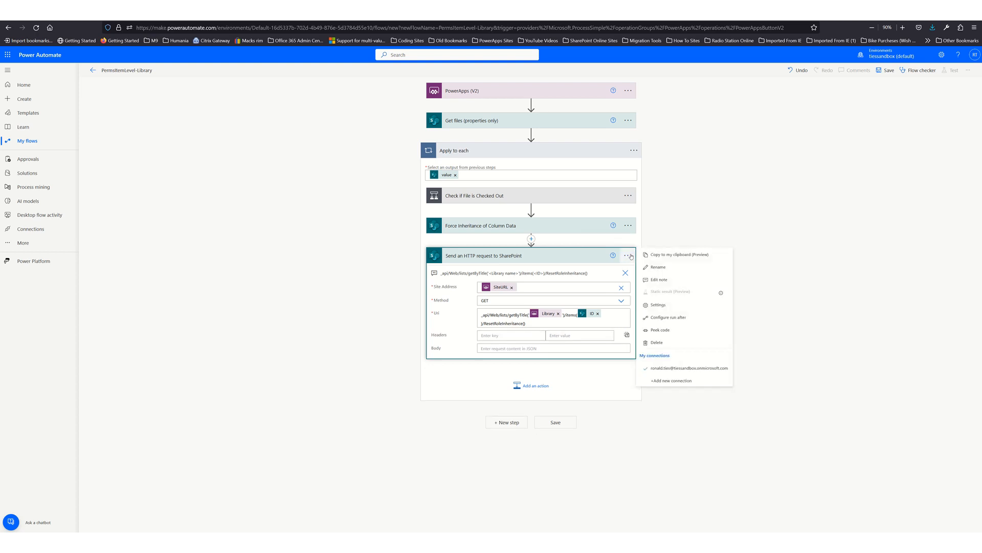
{"action": "left_click", "coordinate": [665, 267]}
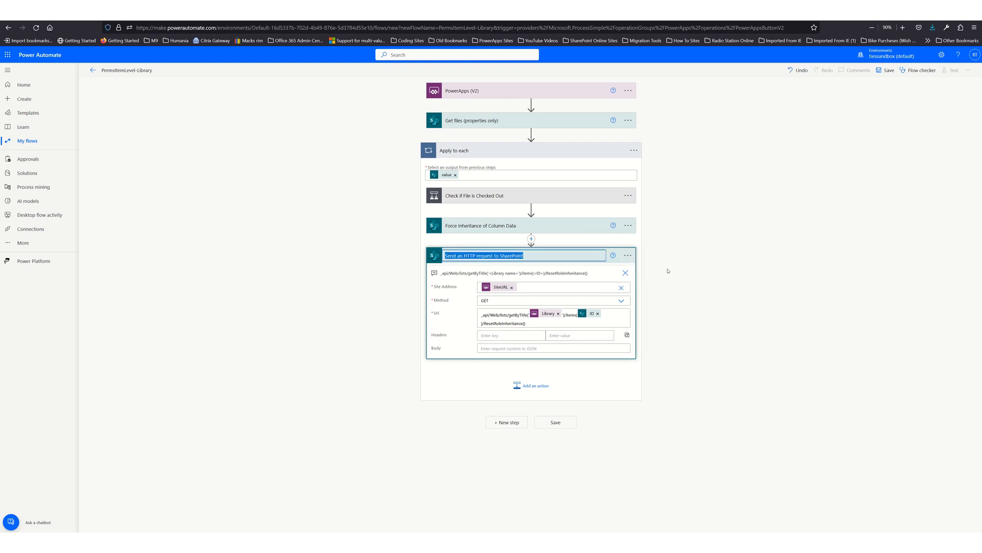
{"action": "type", "text": "Force Permission to REInherit"}
{"action": "left_click", "coordinate": [652, 237]}
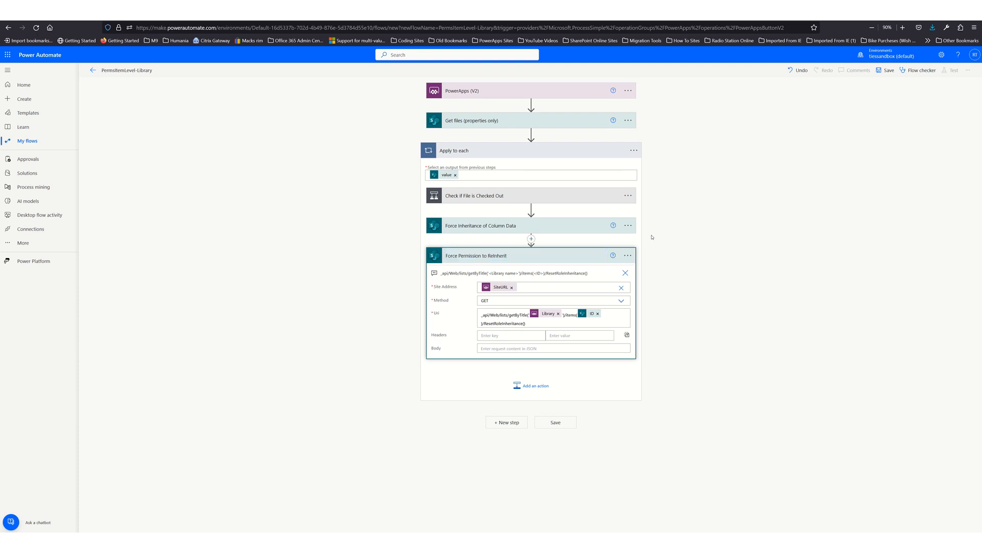
{"action": "left_click", "coordinate": [560, 255]}
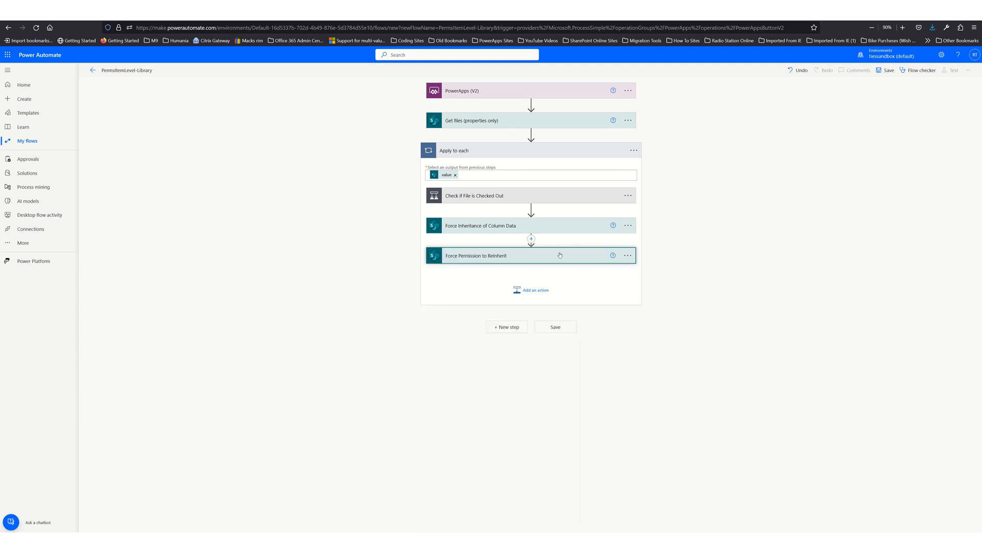
{"action": "left_click", "coordinate": [532, 289]}
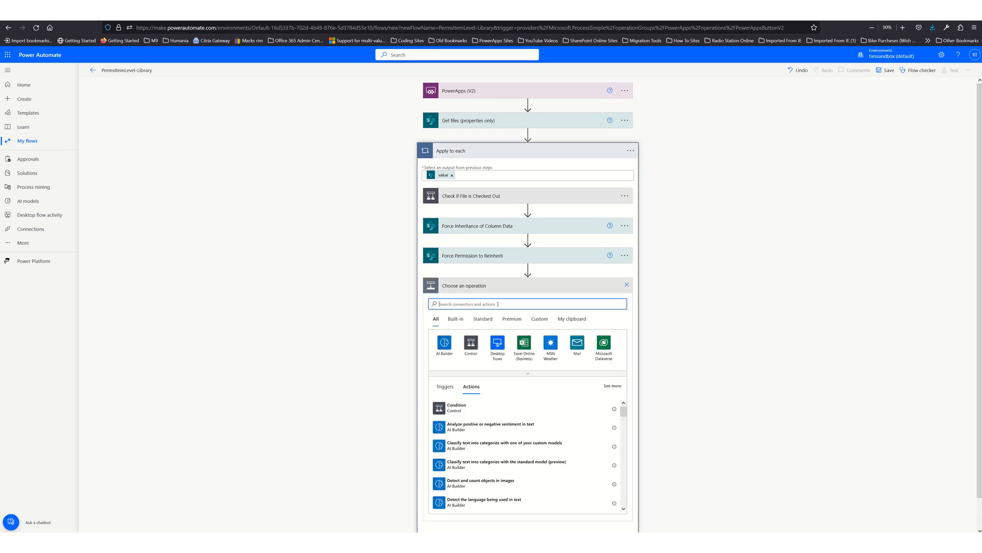
{"action": "type", "text": "con"}
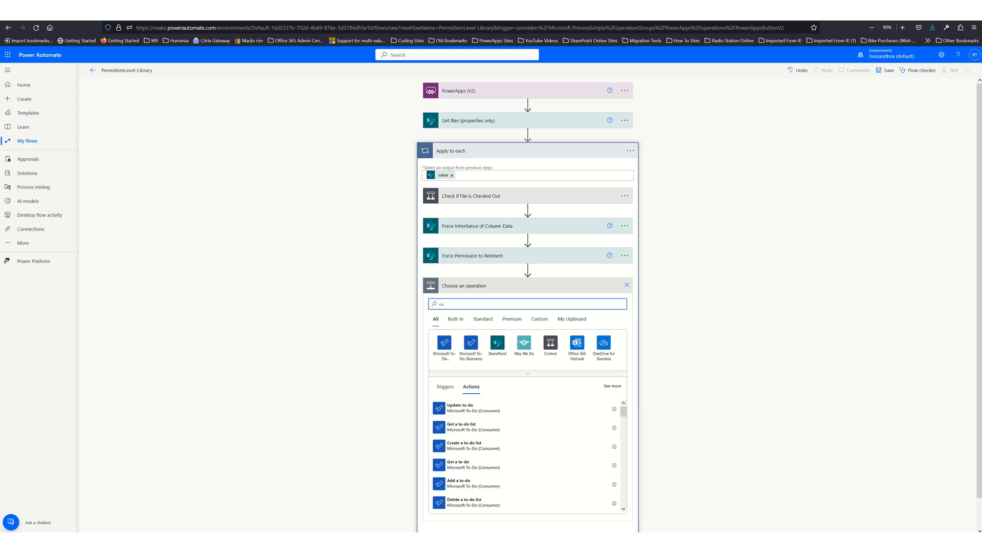
{"action": "type", "text": "dition"}
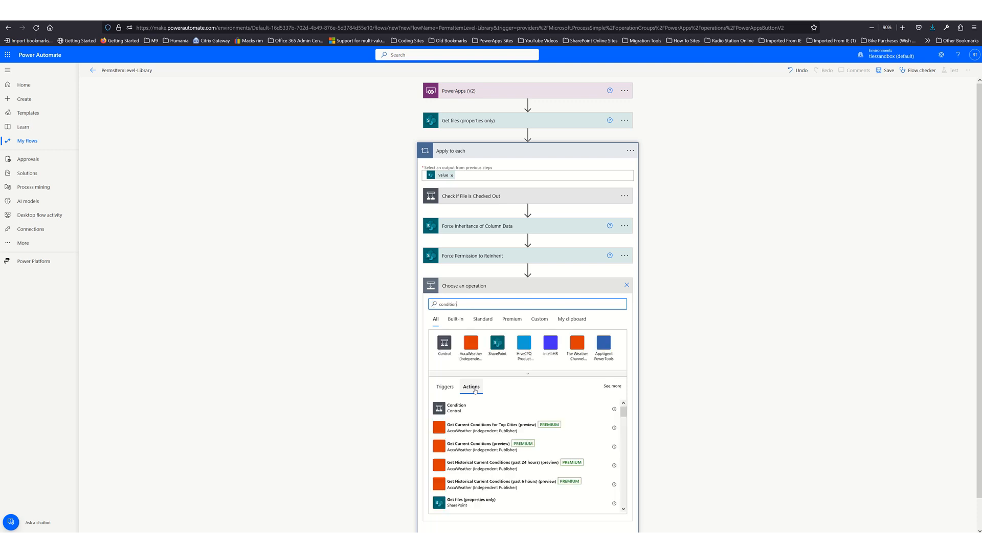
{"action": "left_click", "coordinate": [457, 411]}
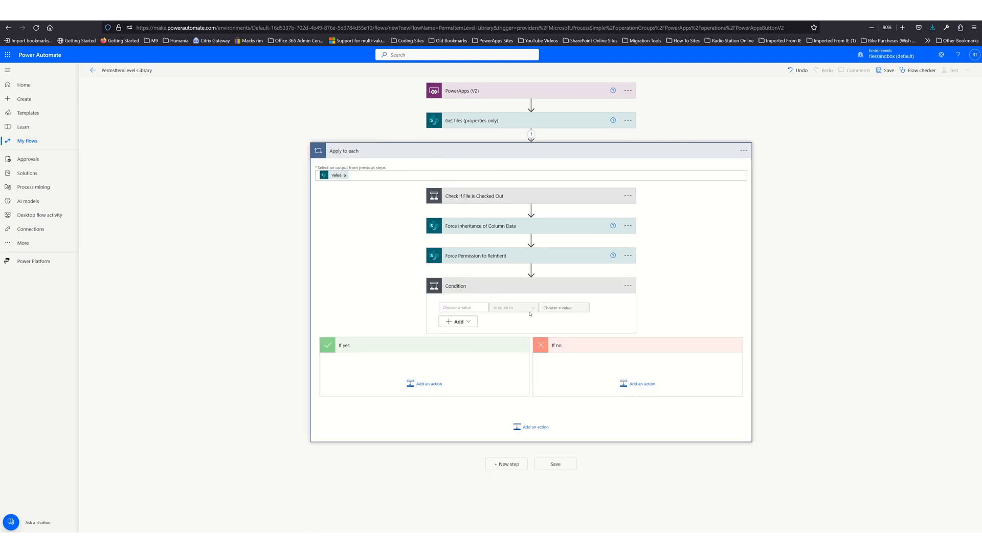
{"action": "left_click", "coordinate": [628, 286]}
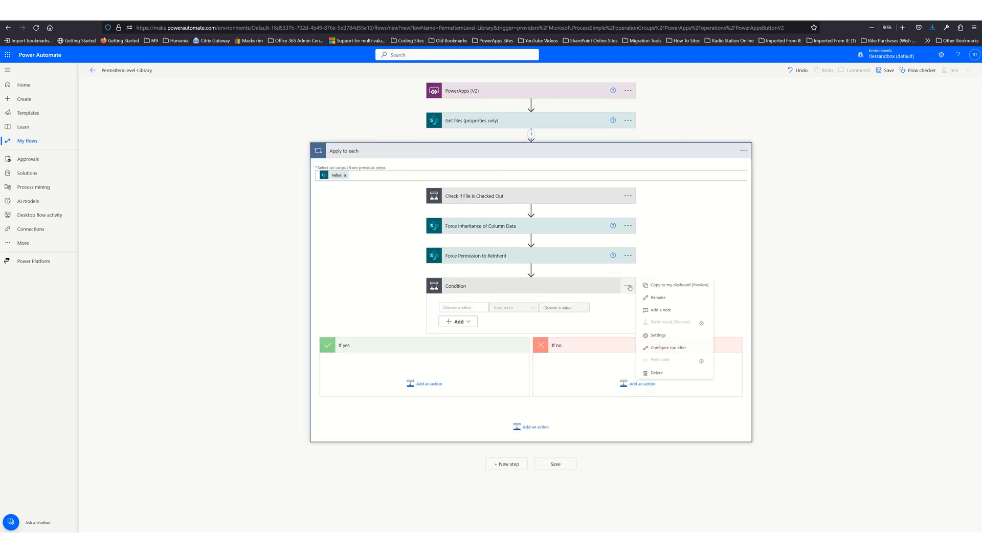
{"action": "left_click", "coordinate": [657, 373]}
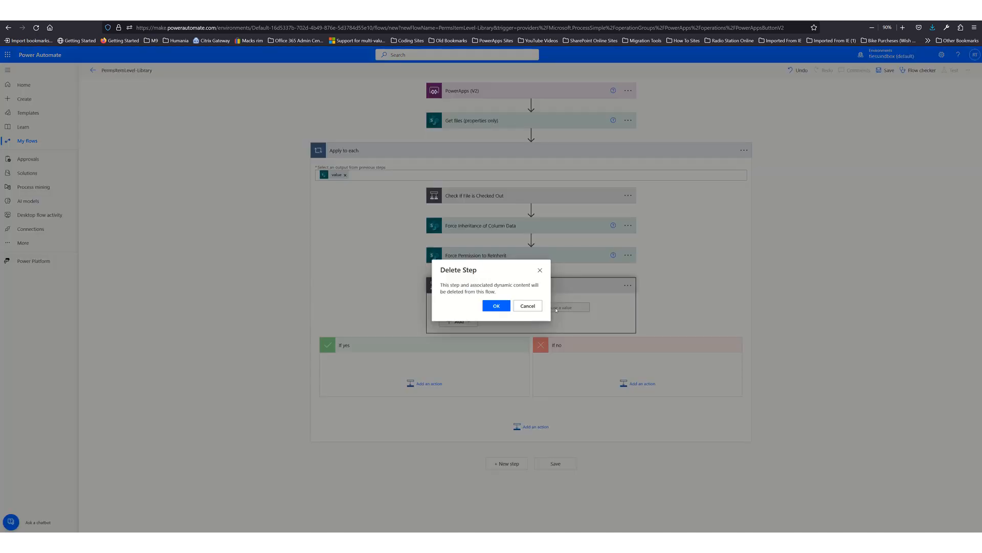
{"action": "left_click", "coordinate": [506, 306]}
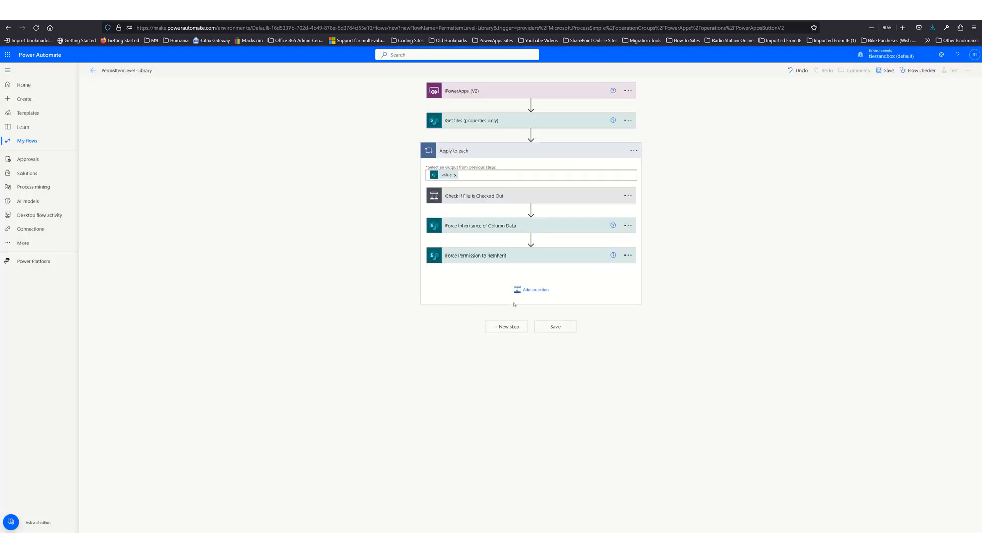
Add a Condition control at the end of the Apply to each loop, after Force Permission to ReInherit.
{"action": "left_click", "coordinate": [530, 292]}
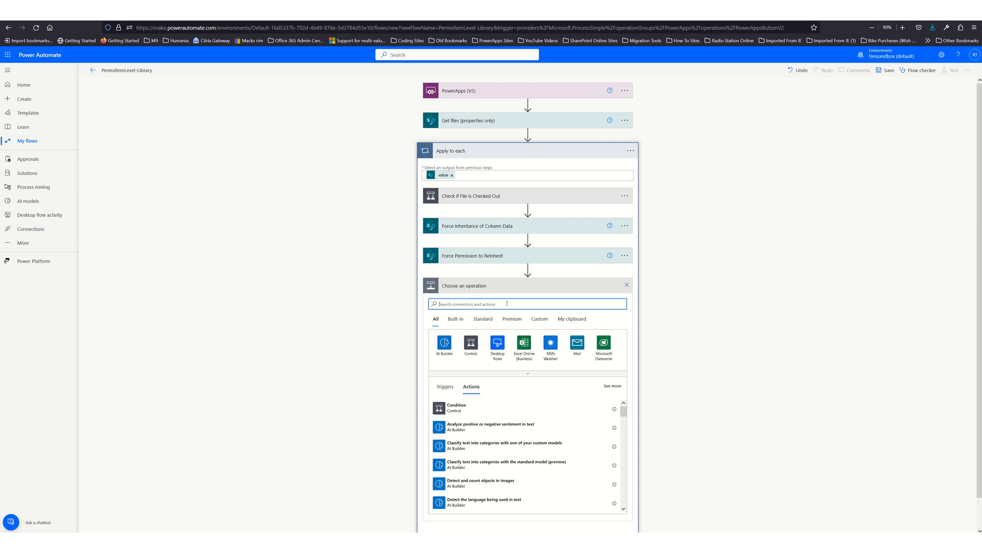
{"action": "type", "text": "s"}
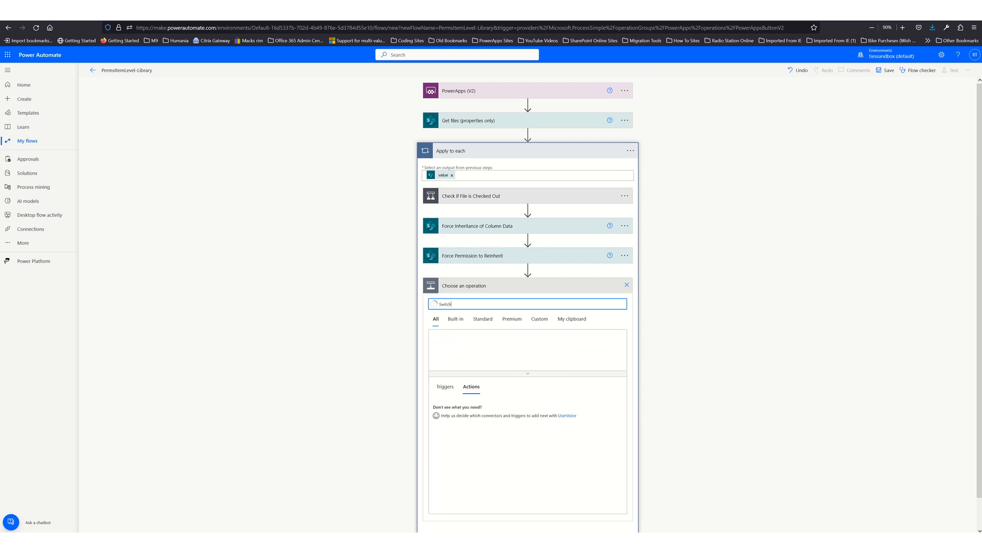
{"action": "left_click", "coordinate": [446, 344]}
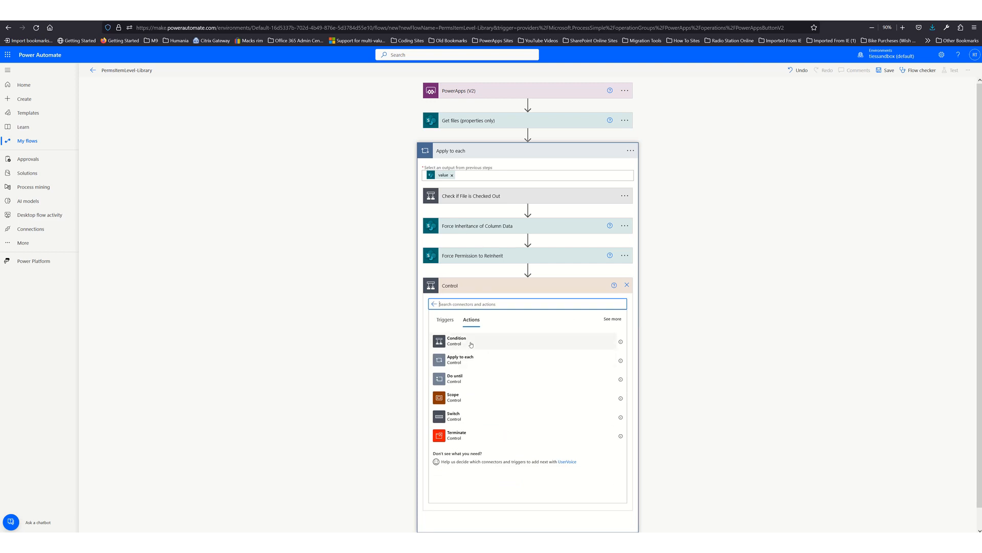
{"action": "left_click", "coordinate": [469, 344]}
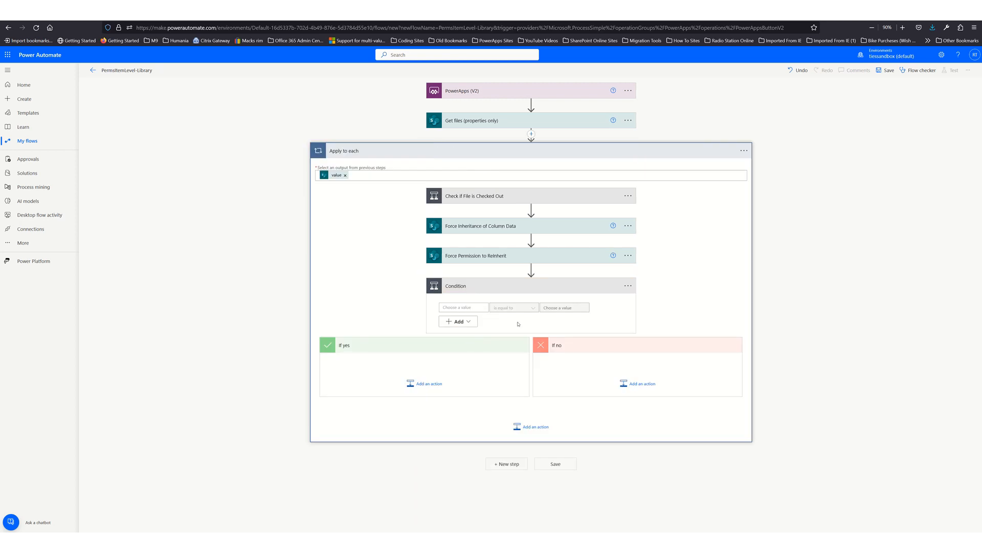
Replace the Condition after Force Permission to ReInherit with a Switch control.
{"action": "left_click", "coordinate": [629, 287]}
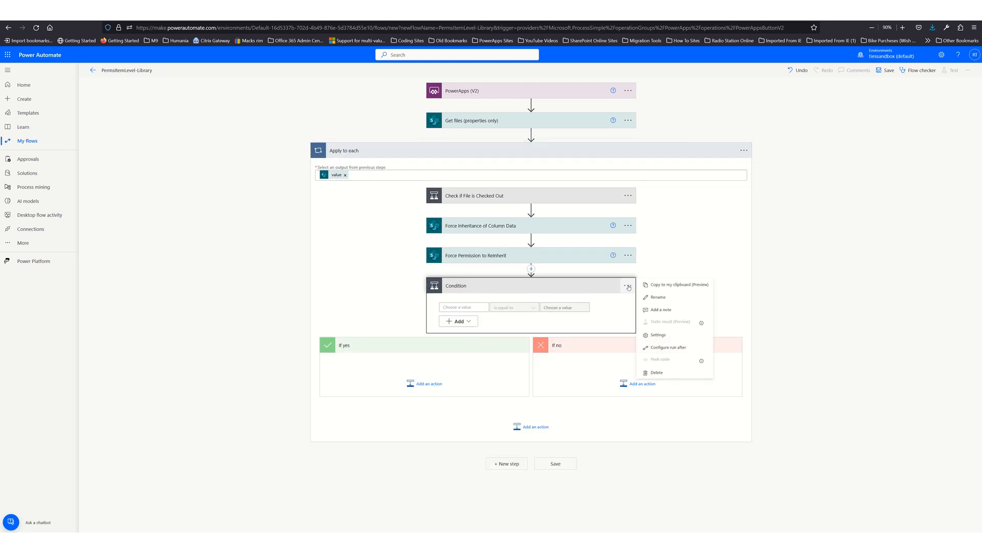
{"action": "left_click", "coordinate": [657, 372]}
{"action": "left_click", "coordinate": [495, 306]}
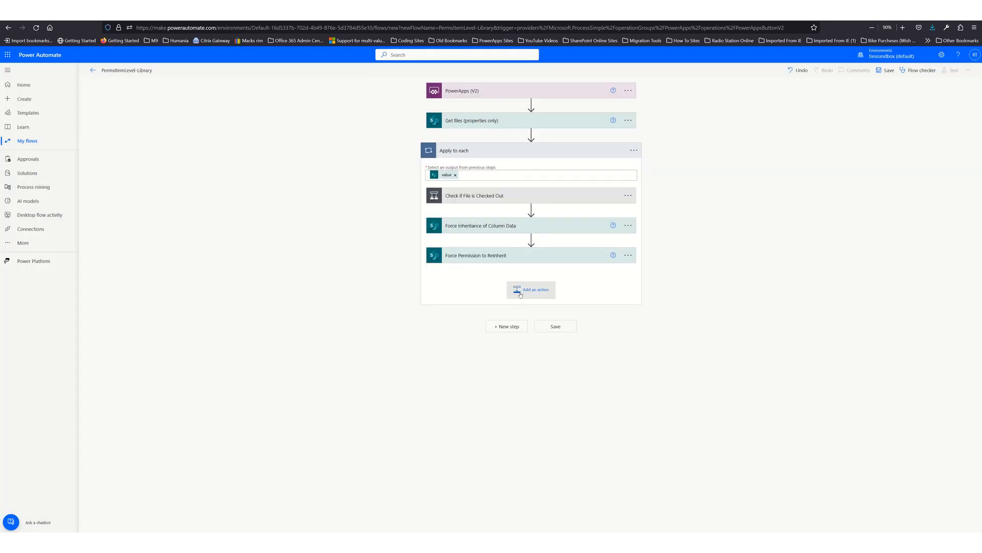
{"action": "left_click", "coordinate": [520, 292]}
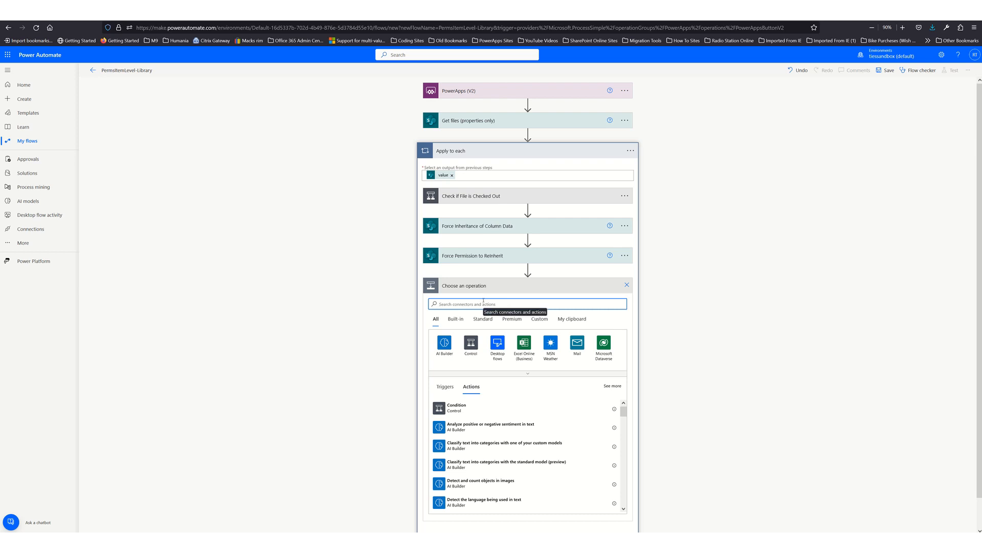
{"action": "type", "text": "switch"}
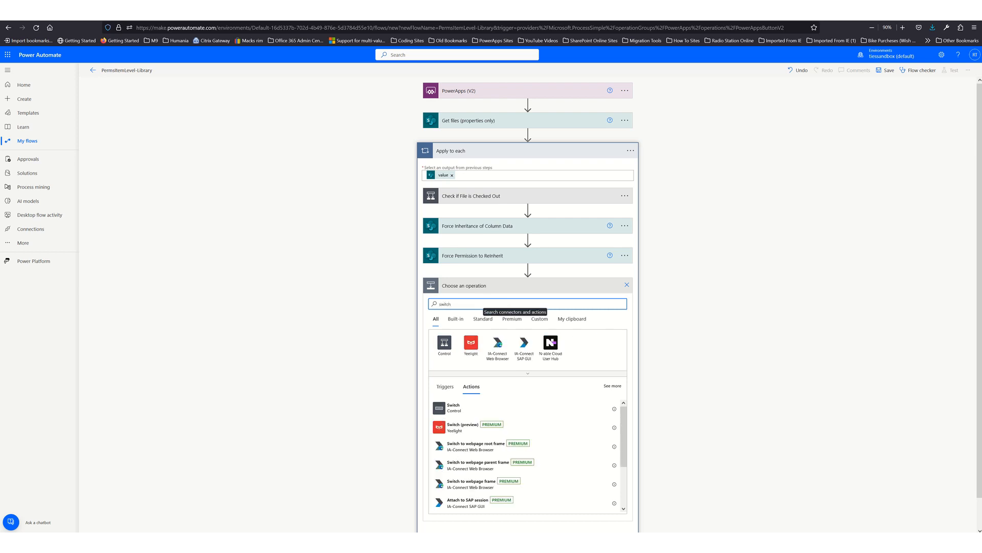
{"action": "left_click", "coordinate": [459, 409]}
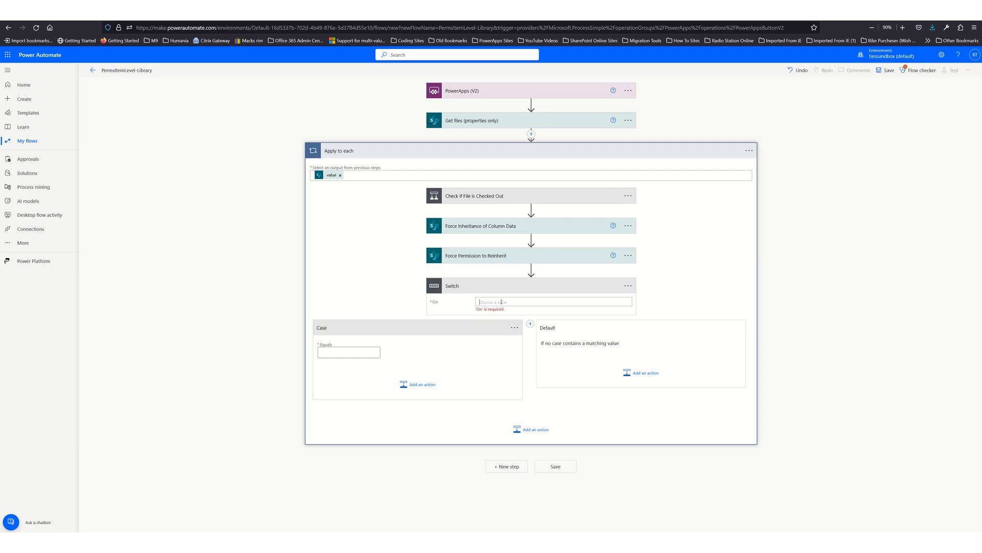
Set the Switch's On value to Category Value from the Get files (properties only) outputs.
{"action": "left_click", "coordinate": [501, 302]}
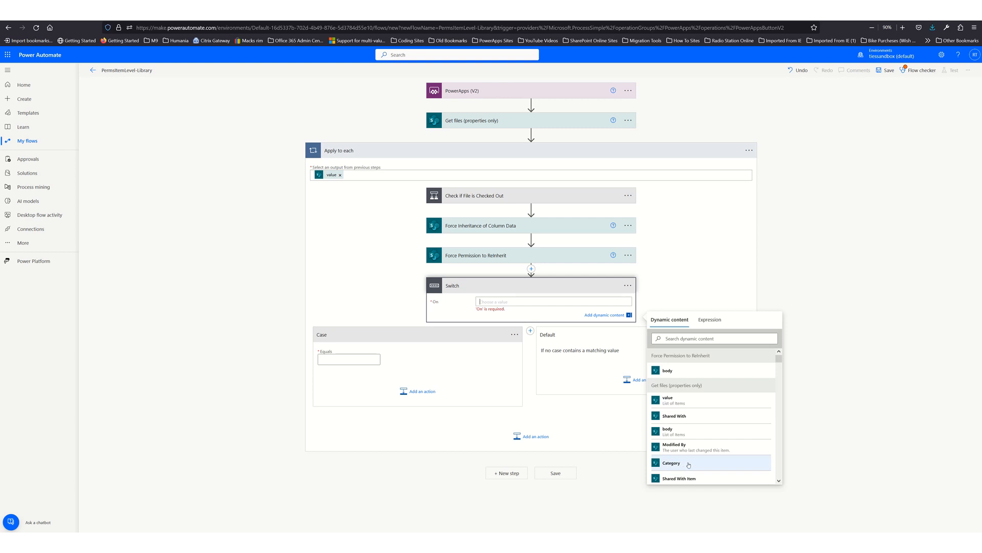
{"action": "scroll", "coordinate": [730, 468], "scroll_direction": "down", "scroll_amount": 5}
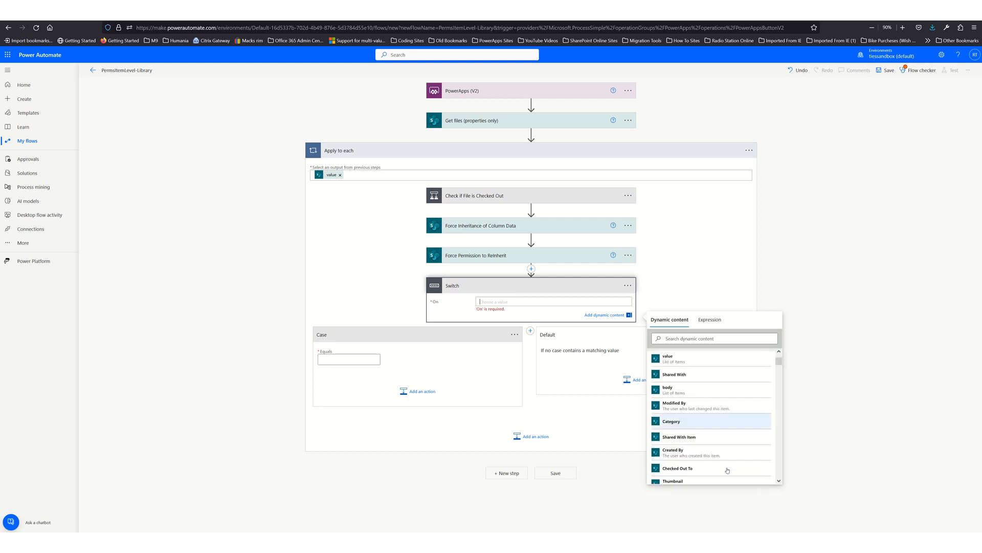
{"action": "scroll", "coordinate": [680, 360], "scroll_direction": "up", "scroll_amount": 2}
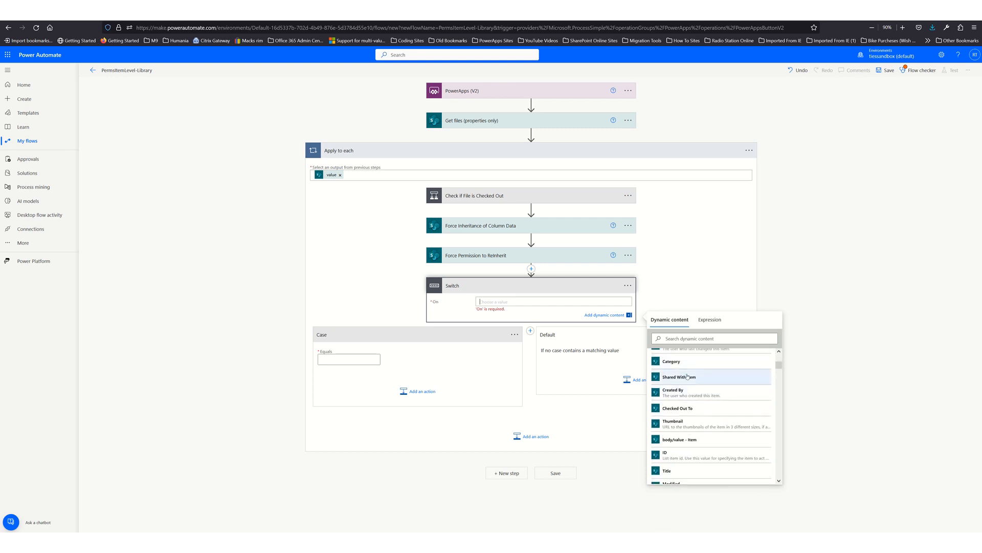
{"action": "scroll", "coordinate": [704, 378], "scroll_direction": "down", "scroll_amount": 2}
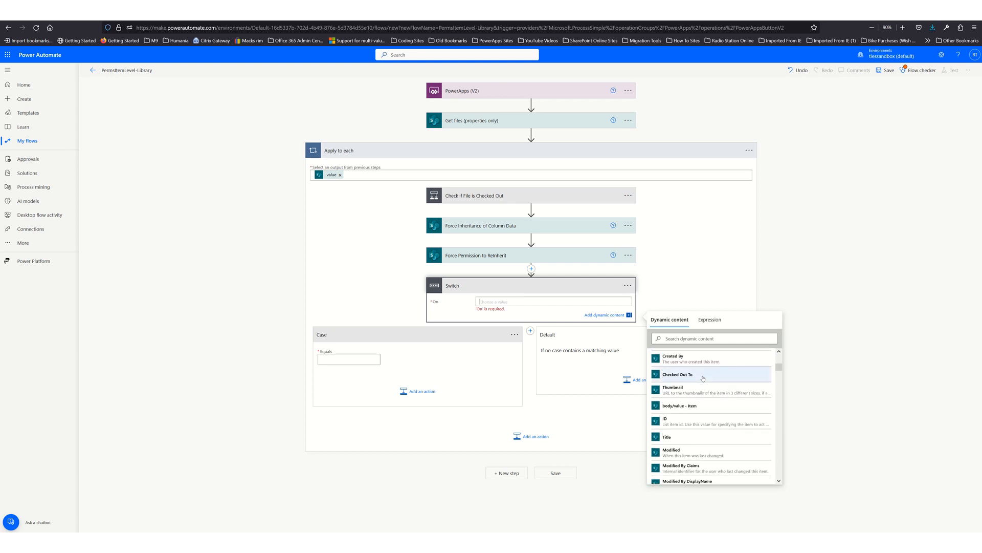
{"action": "scroll", "coordinate": [703, 378], "scroll_direction": "down", "scroll_amount": 10}
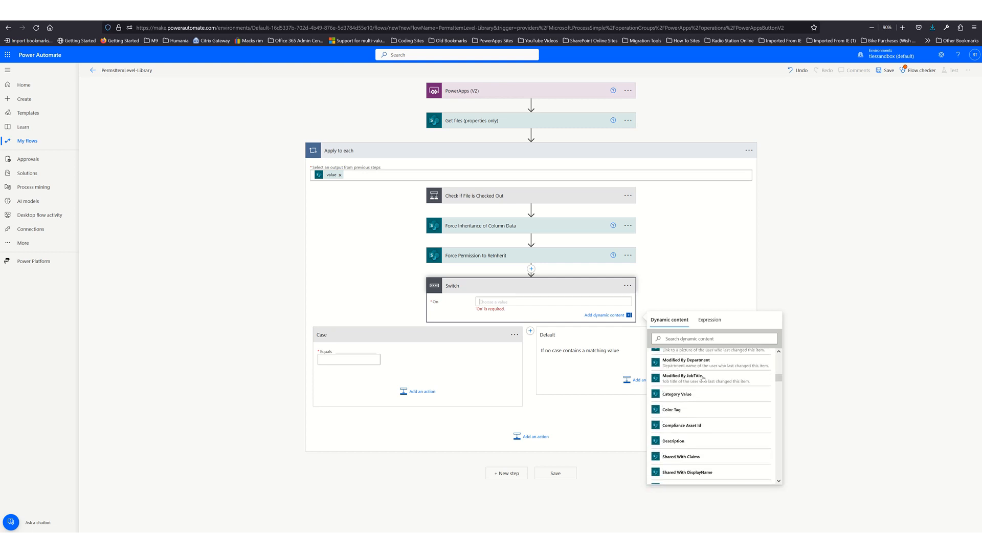
{"action": "left_click", "coordinate": [679, 393]}
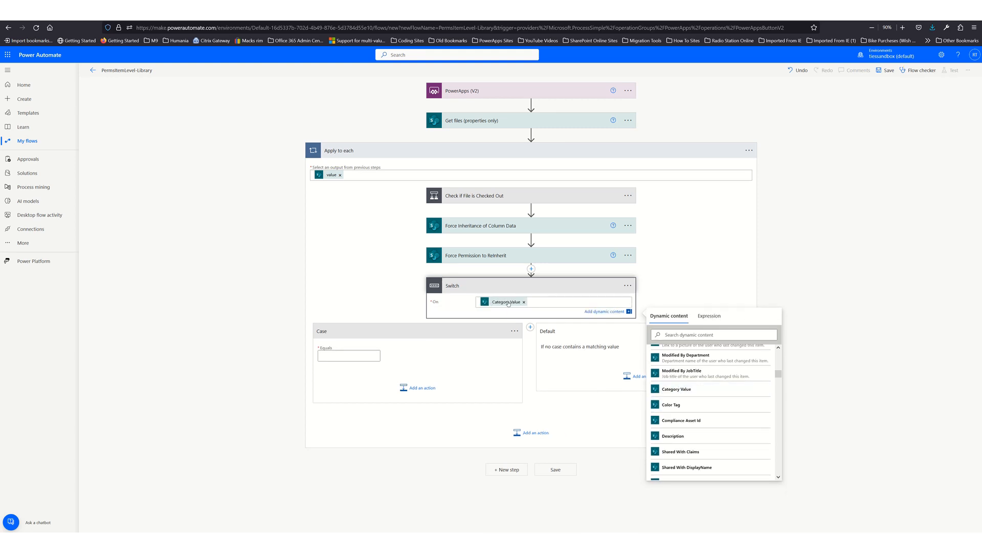
Add three more cases to the Switch, making four cases alongside the Default branch.
{"action": "left_click", "coordinate": [336, 357]}
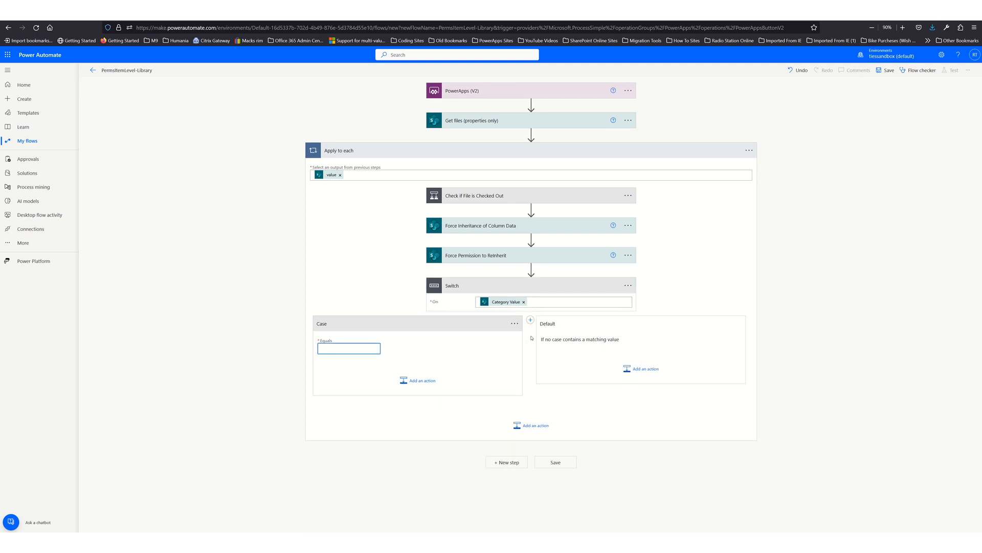
{"action": "left_click", "coordinate": [530, 320]}
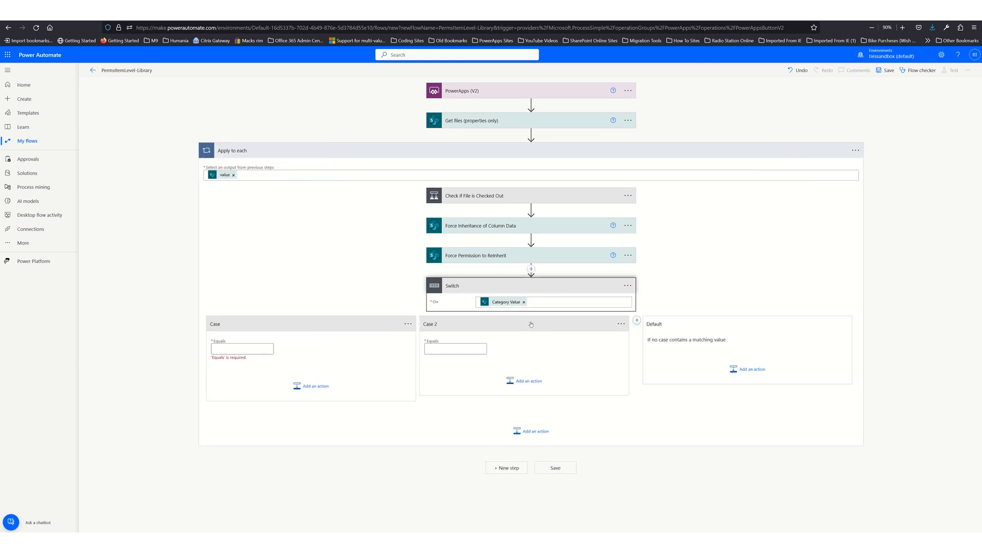
{"action": "left_click", "coordinate": [636, 320]}
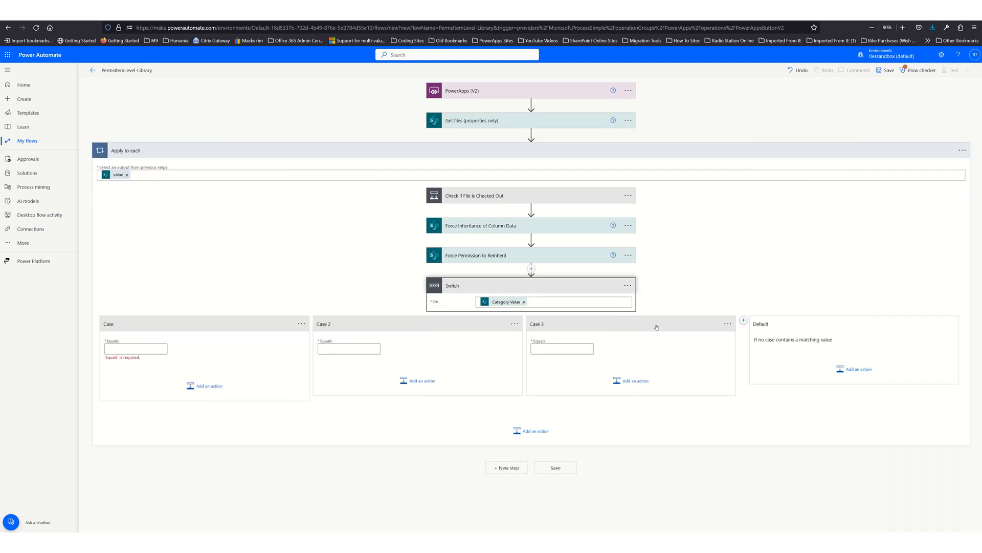
{"action": "left_click", "coordinate": [743, 319]}
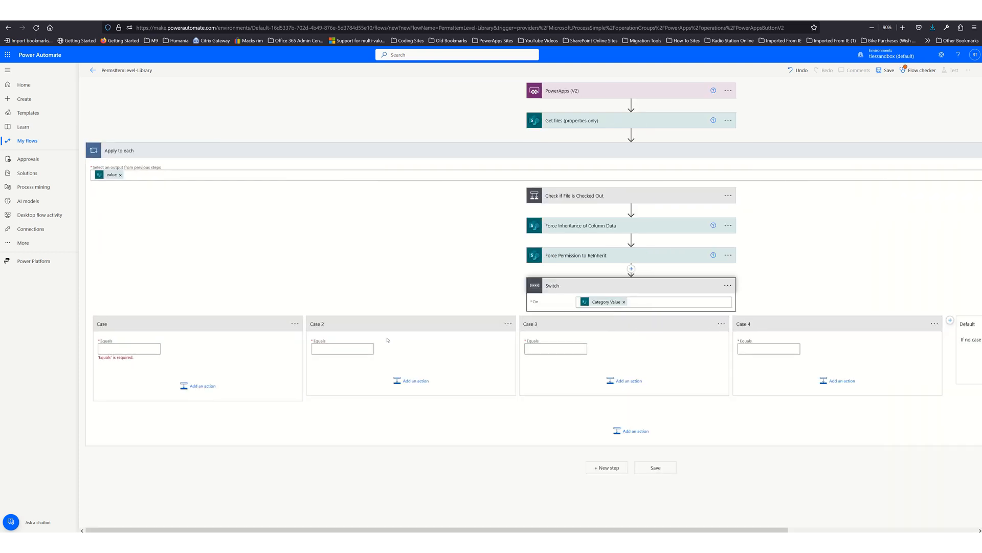
Set the Equals values of the four Switch cases to A, B, C and D in order.
{"action": "left_click", "coordinate": [115, 350]}
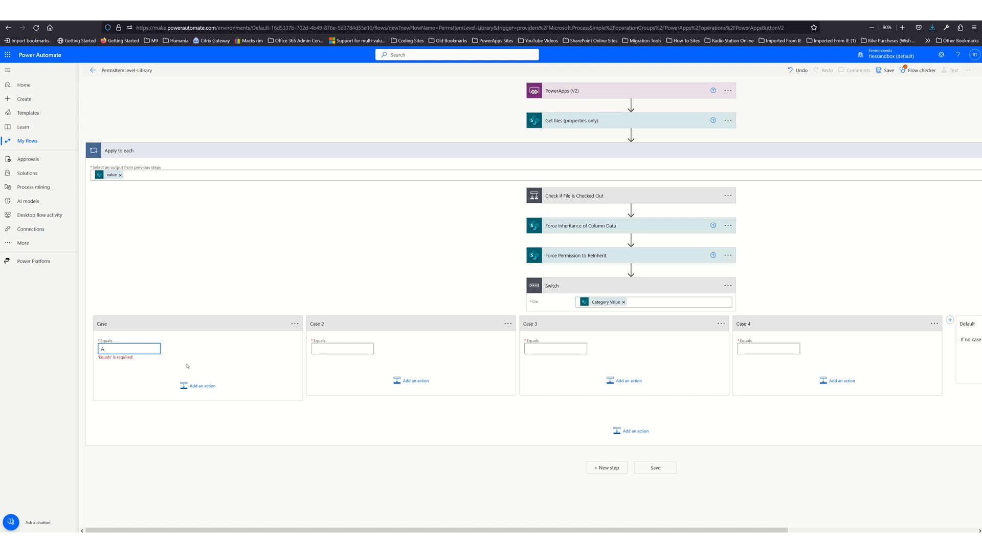
{"action": "left_click", "coordinate": [320, 350]}
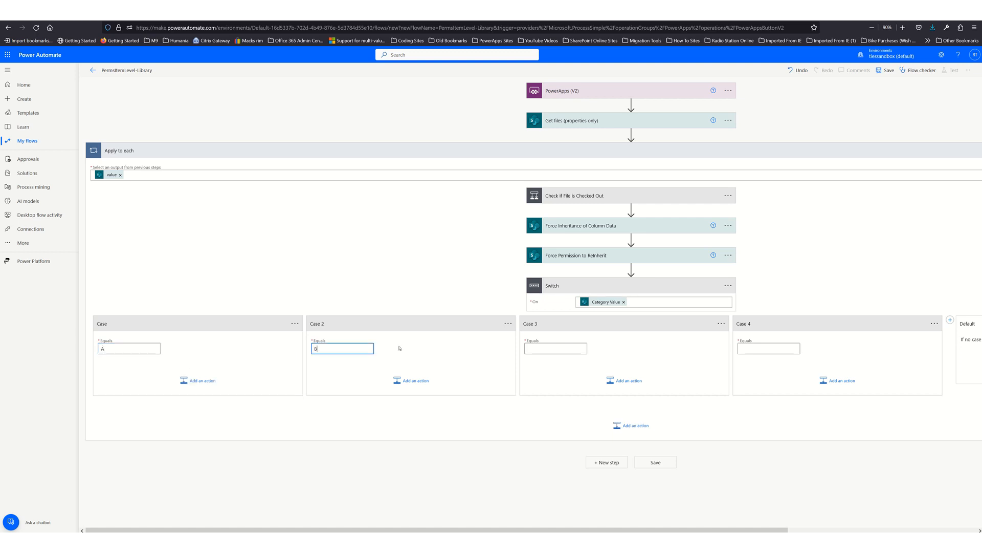
{"action": "left_click", "coordinate": [535, 349]}
{"action": "left_click", "coordinate": [766, 348]}
{"action": "type", "text": "D"}
Rename the four Switch cases as A, B, C and D to match their Equals values.
{"action": "left_click", "coordinate": [295, 324]}
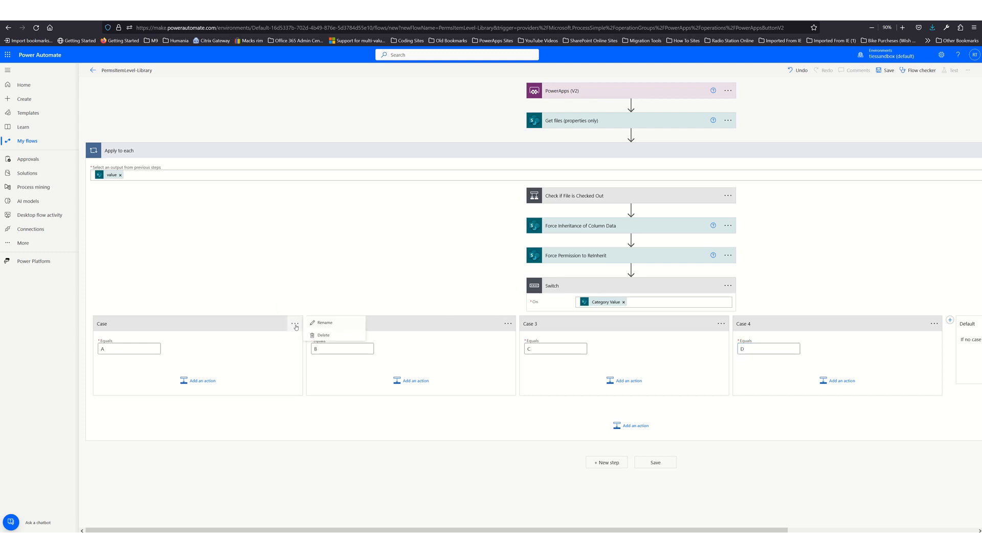
{"action": "left_click", "coordinate": [321, 323]}
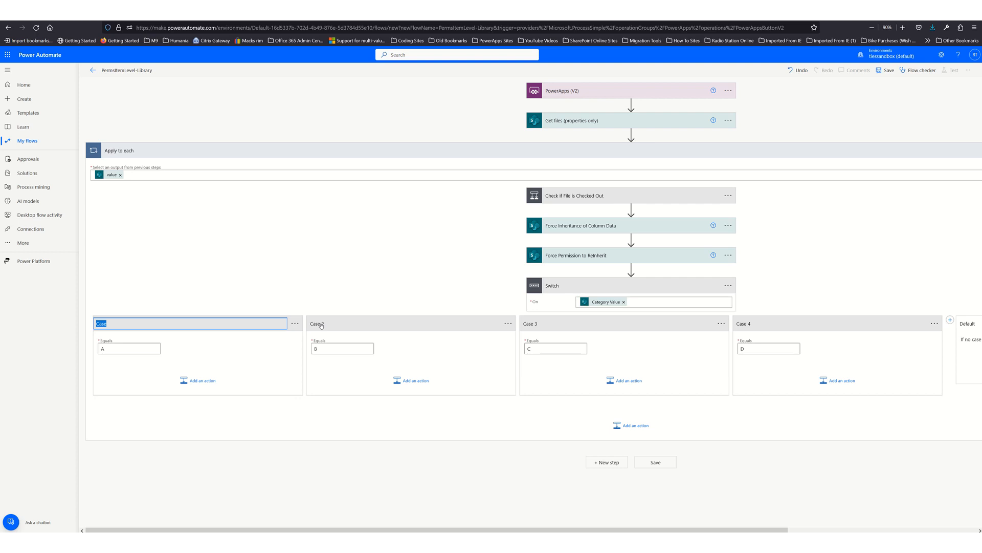
{"action": "type", "text": "A"}
{"action": "left_click", "coordinate": [508, 324]}
{"action": "left_click", "coordinate": [533, 325]}
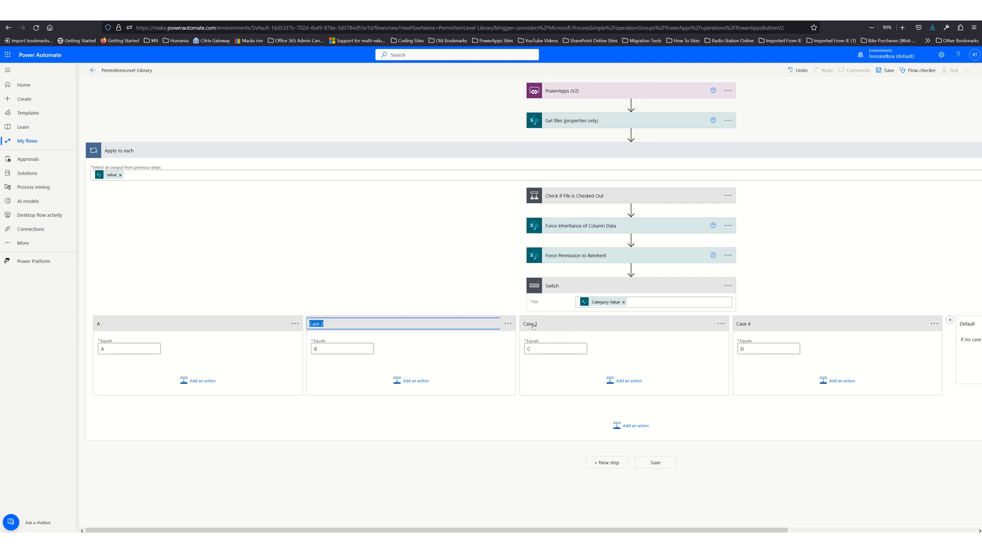
{"action": "type", "text": "B"}
{"action": "left_click", "coordinate": [722, 324]}
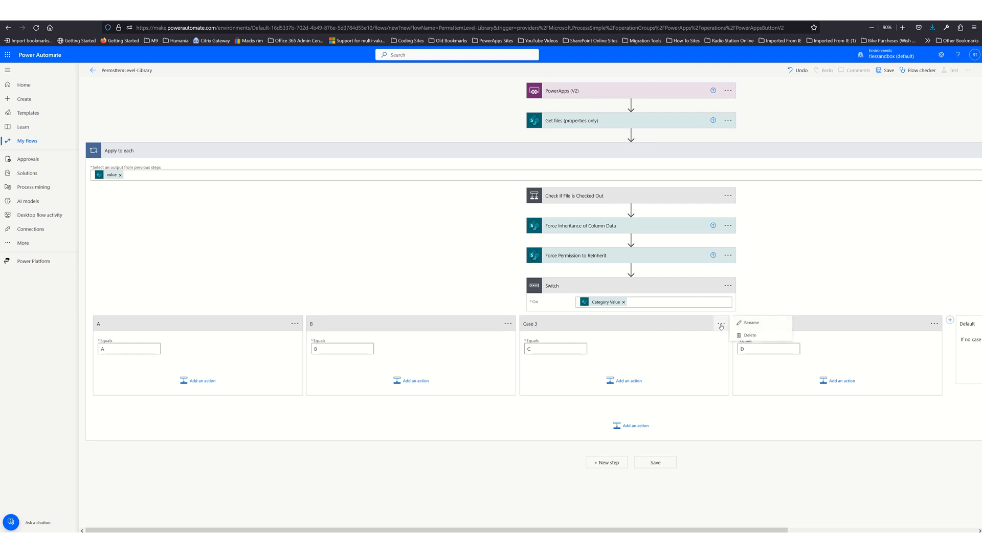
{"action": "left_click", "coordinate": [751, 323]}
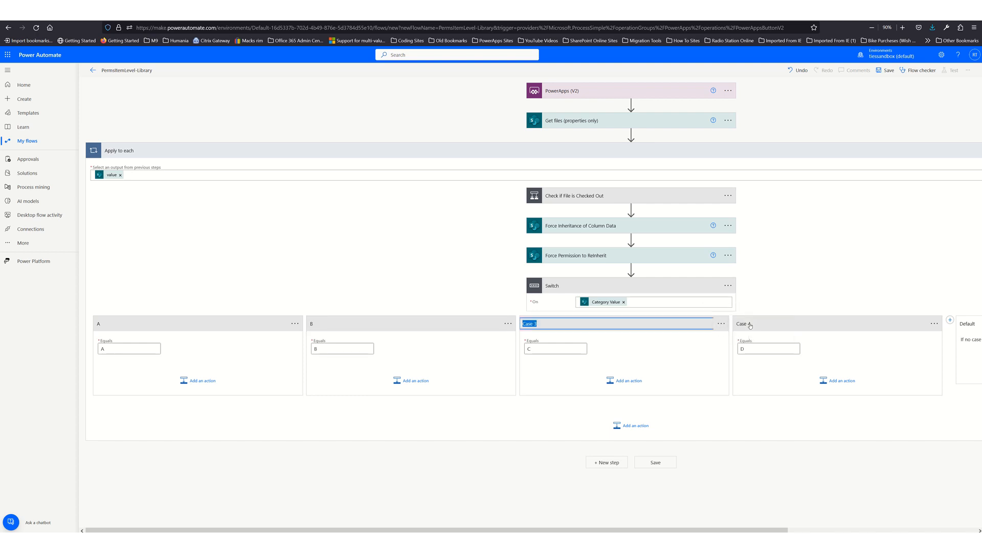
{"action": "type", "text": "C"}
{"action": "left_click", "coordinate": [934, 324]}
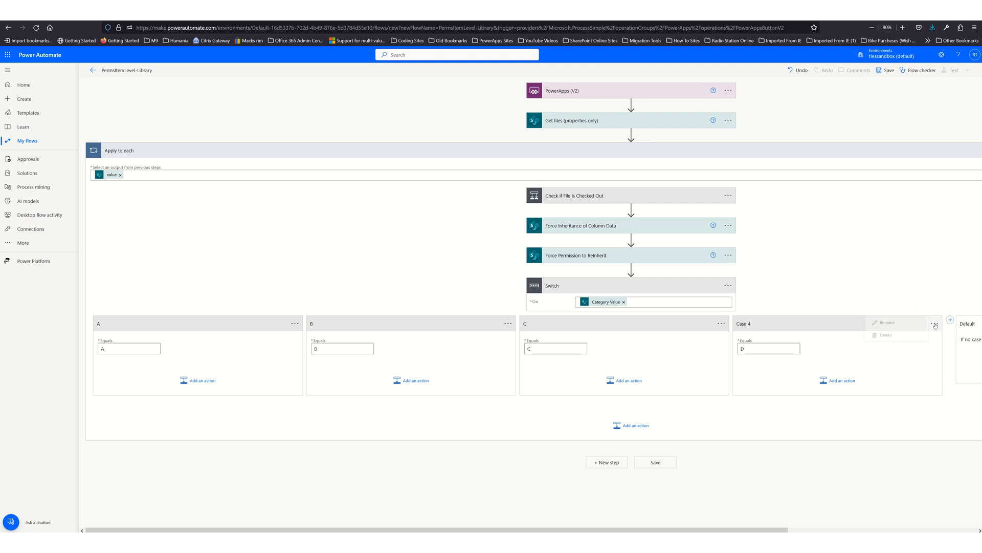
{"action": "left_click", "coordinate": [896, 323]}
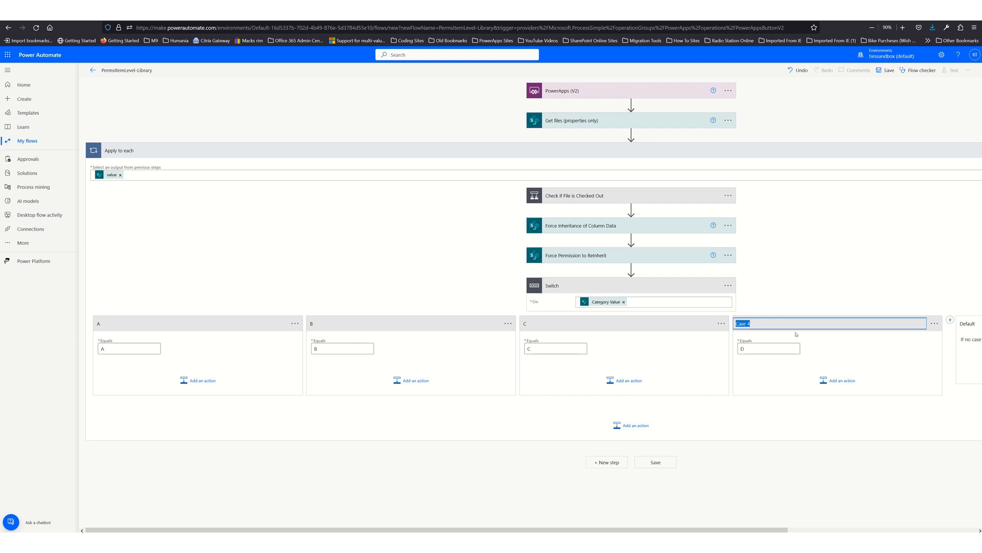
{"action": "type", "text": "D"}
Add the SharePoint action Grant access to an item or a folder inside case A.
{"action": "left_click", "coordinate": [207, 381]}
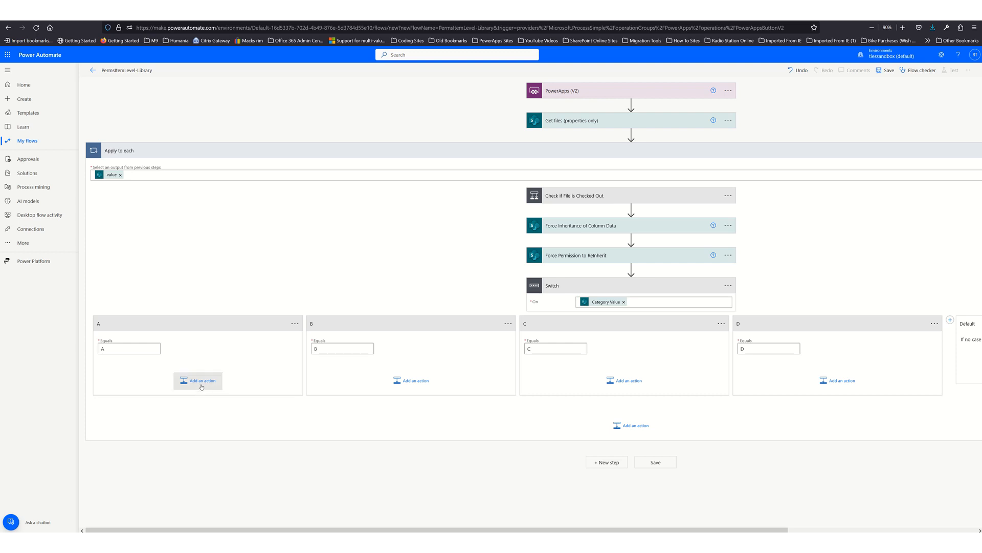
{"action": "left_click", "coordinate": [202, 387]}
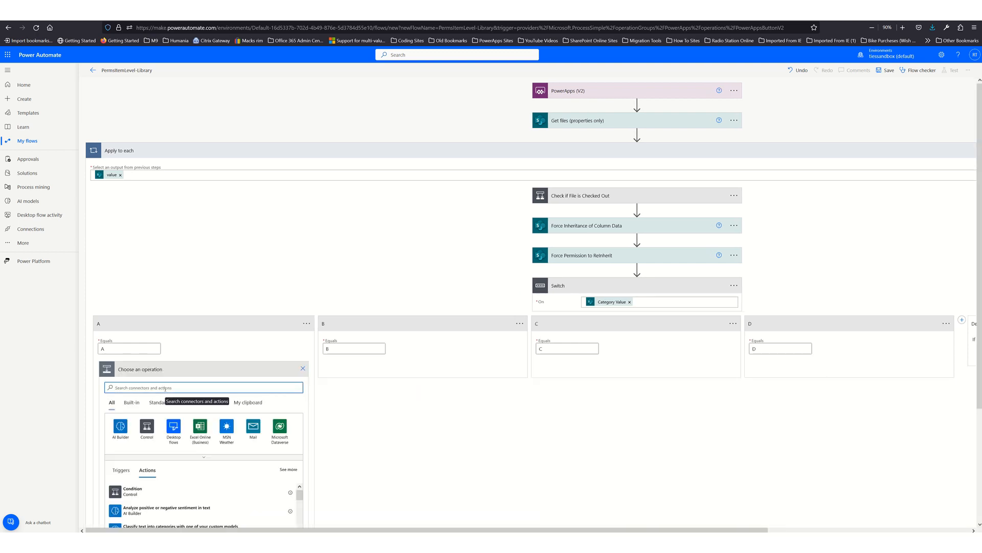
{"action": "type", "text": "grant"}
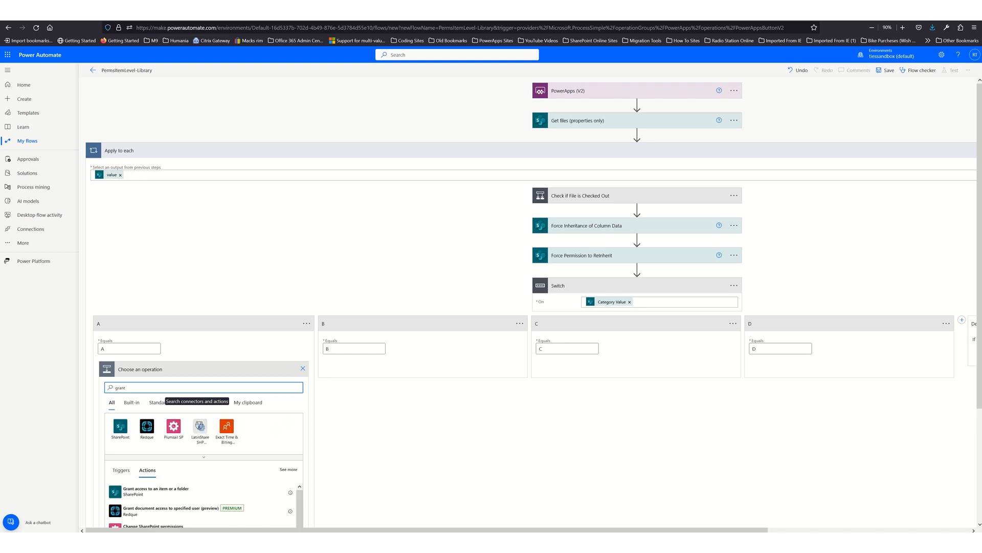
{"action": "left_click", "coordinate": [142, 491]}
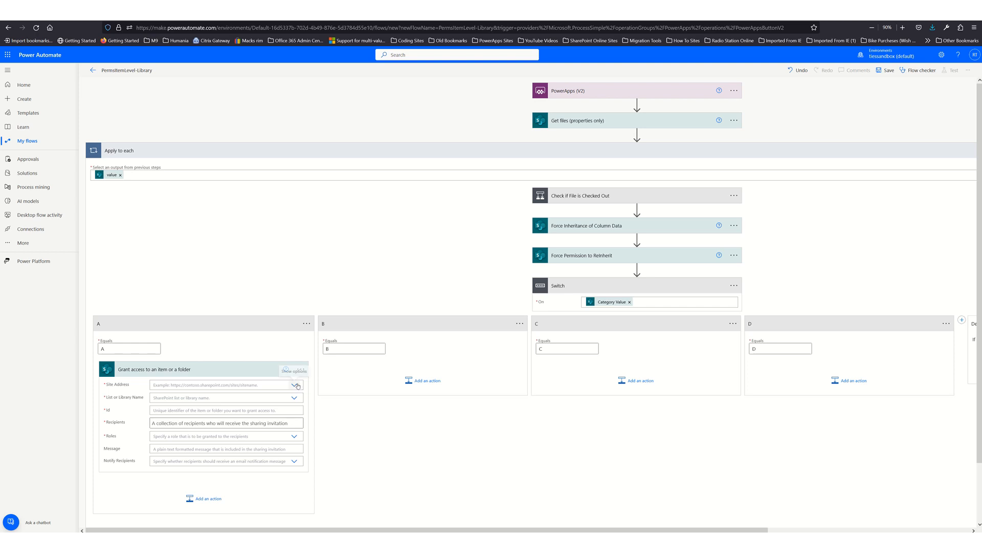
Set the Grant access action's Site Address to a custom value using the PowerApps SiteURL input.
{"action": "left_click", "coordinate": [230, 385]}
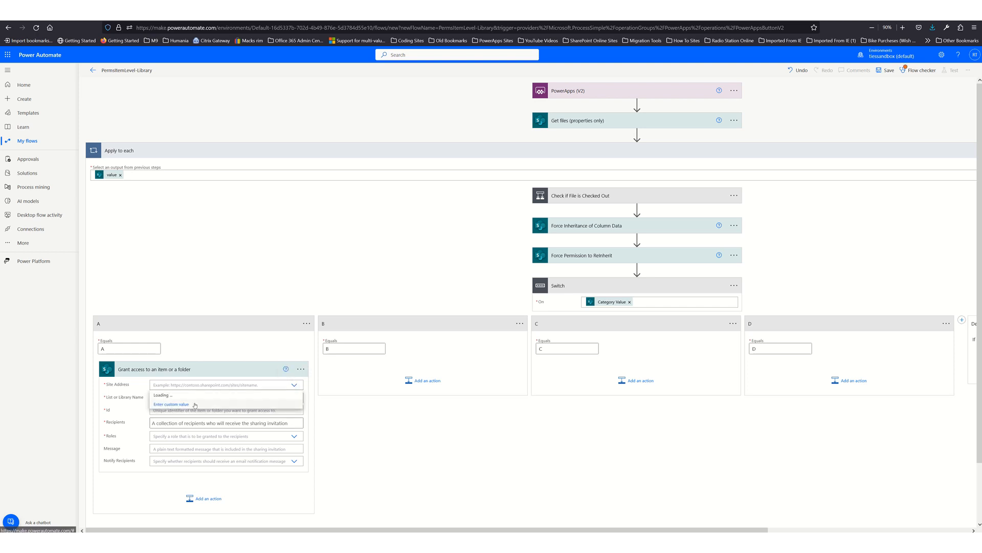
{"action": "left_click", "coordinate": [171, 403]}
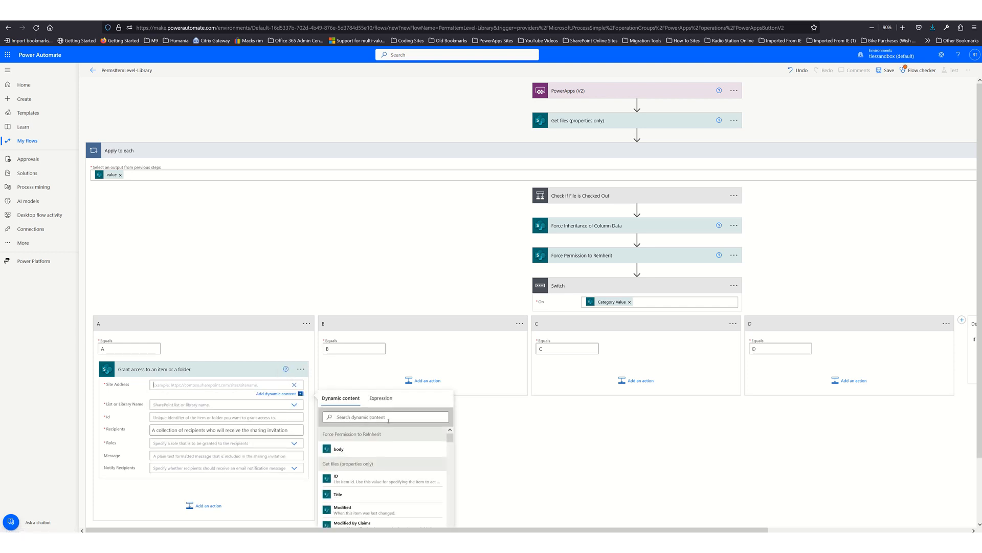
{"action": "left_click_drag", "start_coordinate": [450, 438], "coordinate": [450, 531]}
{"action": "scroll", "coordinate": [343, 443], "scroll_direction": "down", "scroll_amount": 2}
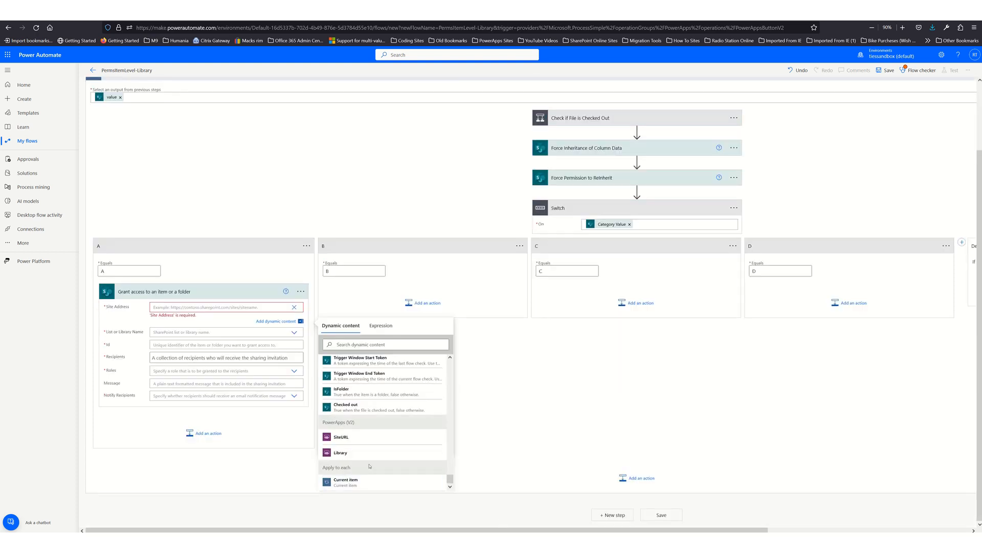
{"action": "left_click", "coordinate": [342, 438]}
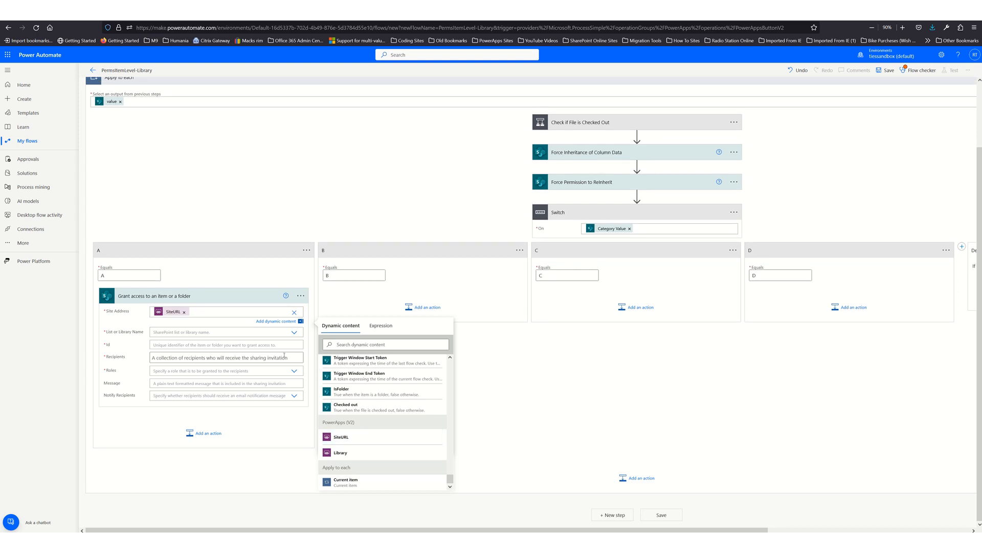
Set the Grant access action's List or Library Name to a custom value using the PowerApps Library input, and its Id to the Get files ID.
{"action": "left_click", "coordinate": [294, 332]}
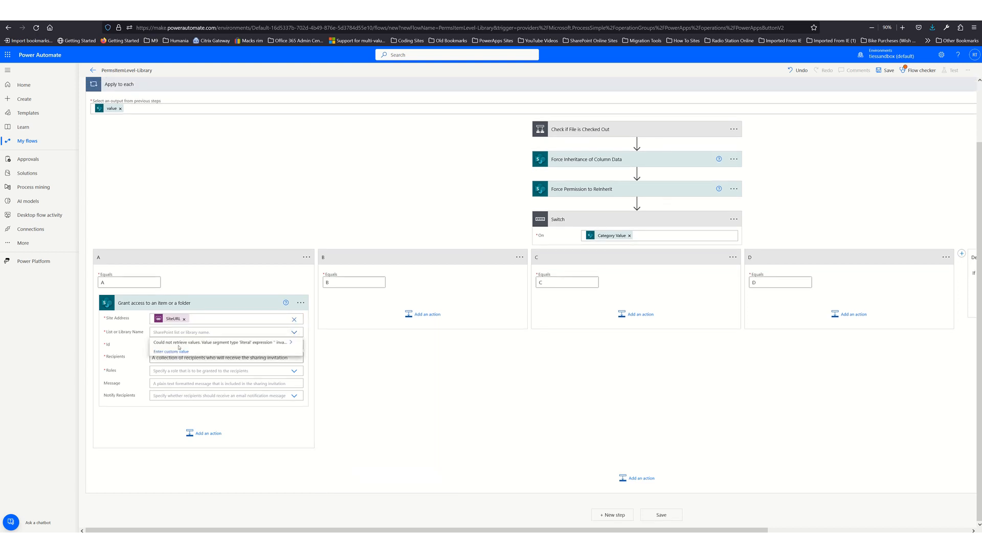
{"action": "left_click", "coordinate": [174, 352]}
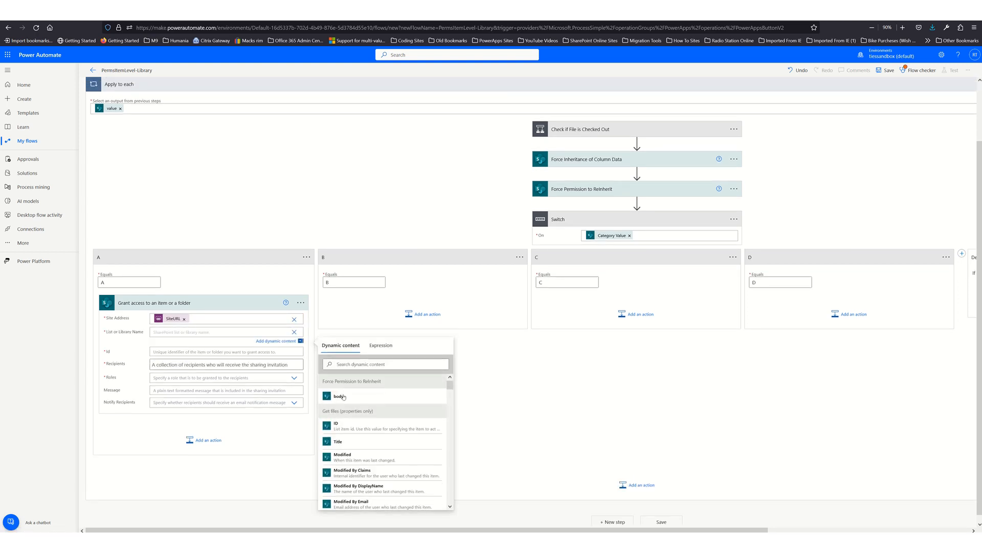
{"action": "left_click_drag", "start_coordinate": [450, 385], "coordinate": [451, 516]}
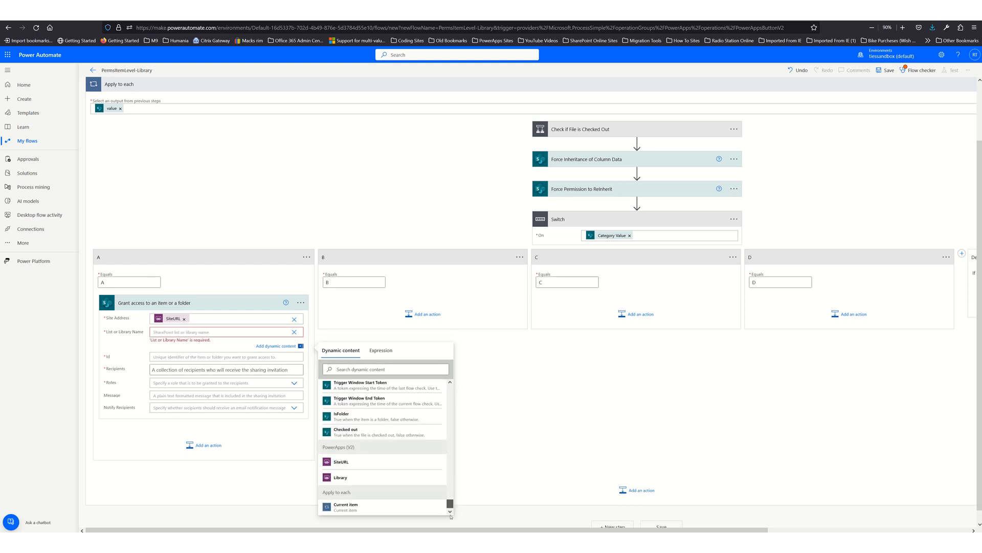
{"action": "left_click", "coordinate": [353, 476]}
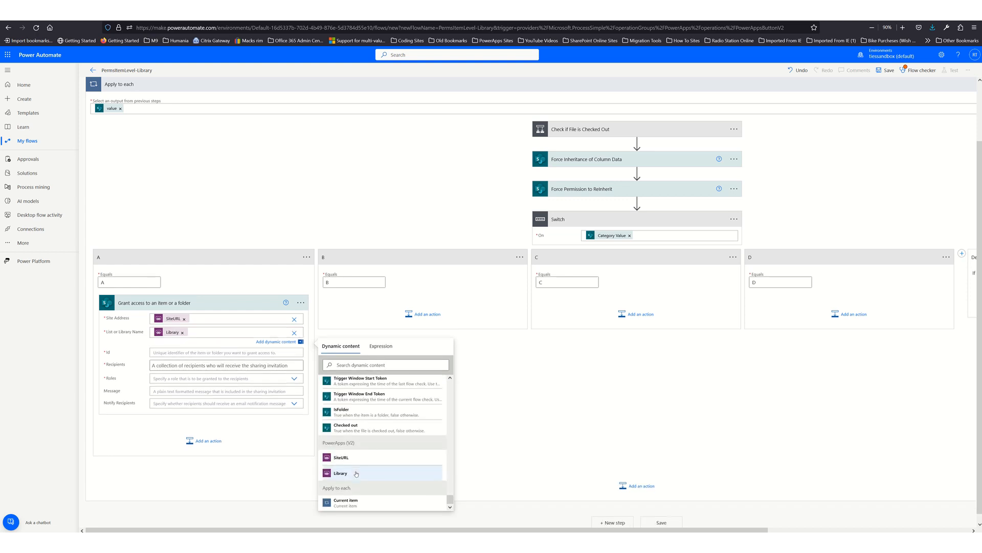
{"action": "left_click", "coordinate": [215, 352]}
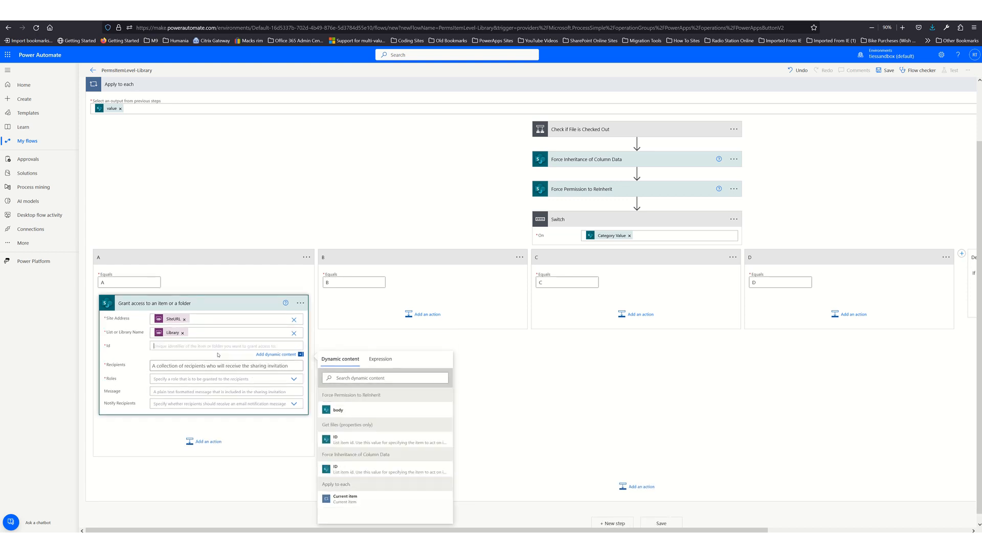
{"action": "left_click", "coordinate": [345, 440]}
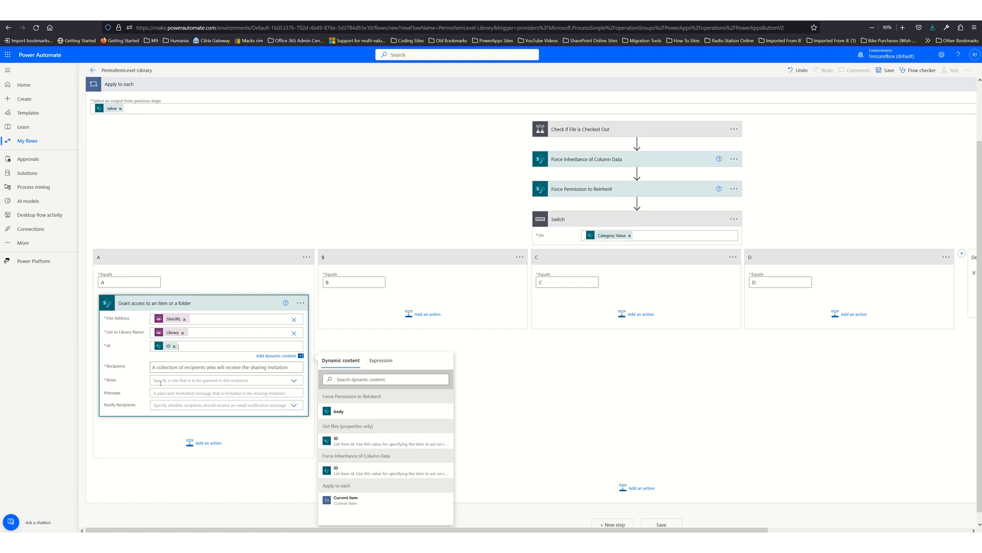
Set the Grant access action's Roles to Can view and Notify Recipients to No in case A.
{"action": "left_click", "coordinate": [294, 381]}
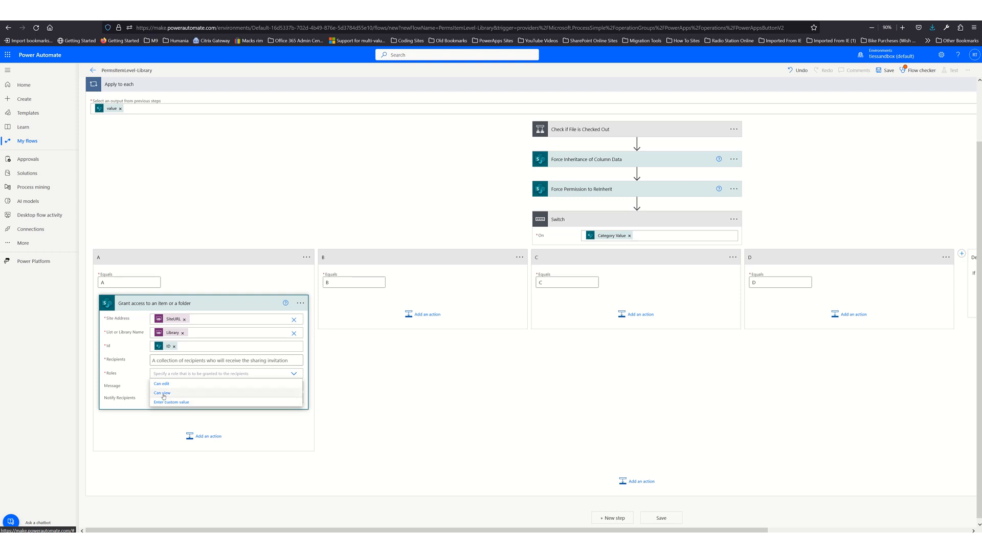
{"action": "left_click", "coordinate": [166, 393]}
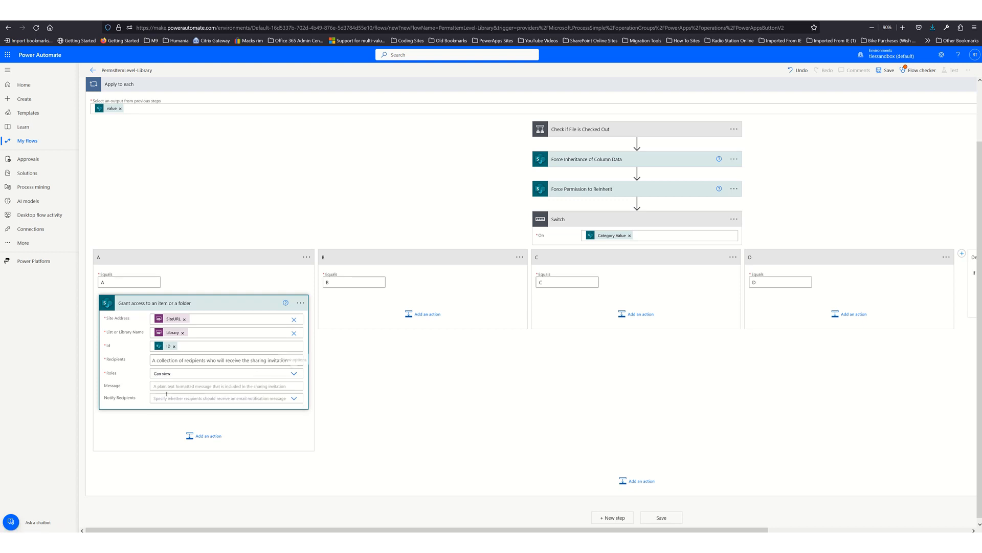
{"action": "left_click", "coordinate": [193, 397]}
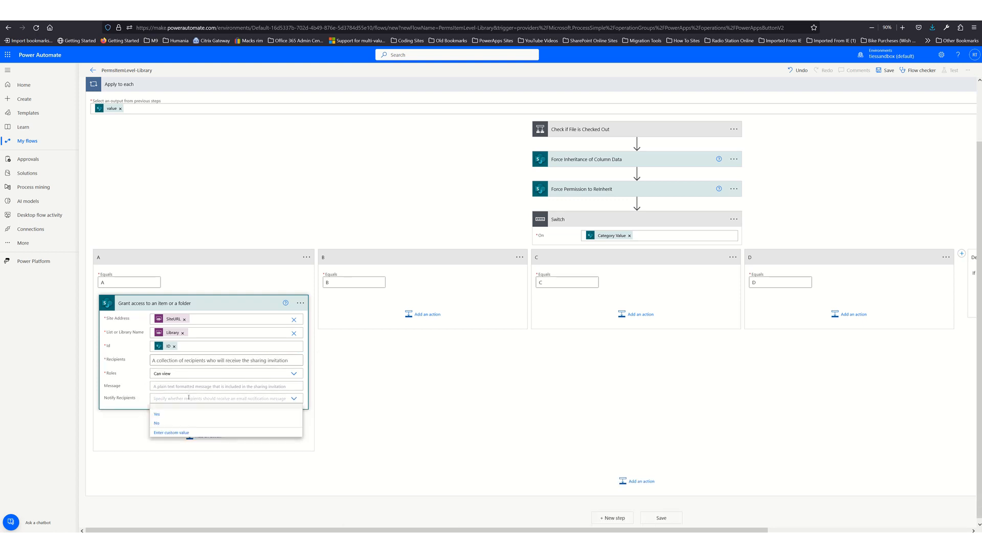
{"action": "left_click", "coordinate": [159, 424]}
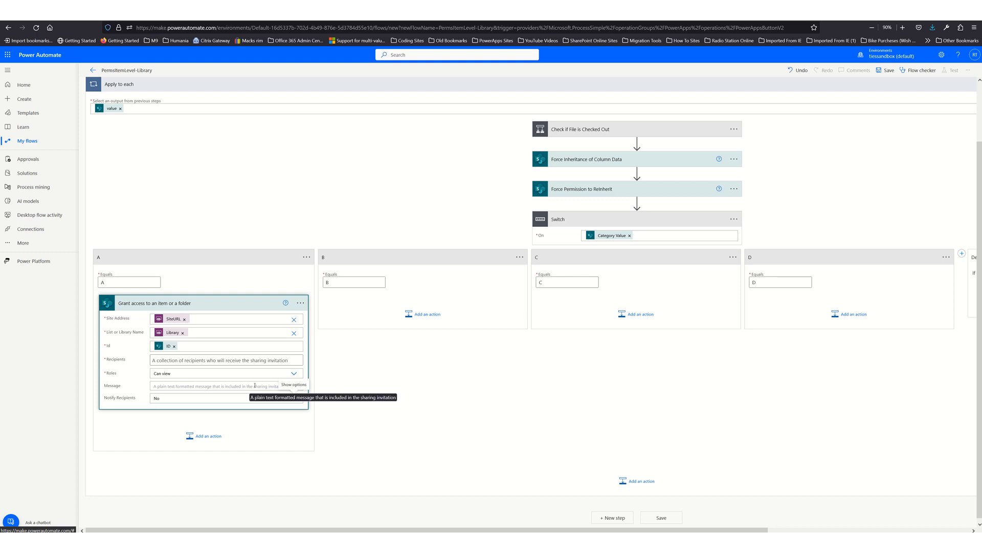
Copy the configured Grant access action in case A to the flow clipboard.
{"action": "left_click", "coordinate": [299, 304]}
{"action": "left_click", "coordinate": [330, 302]}
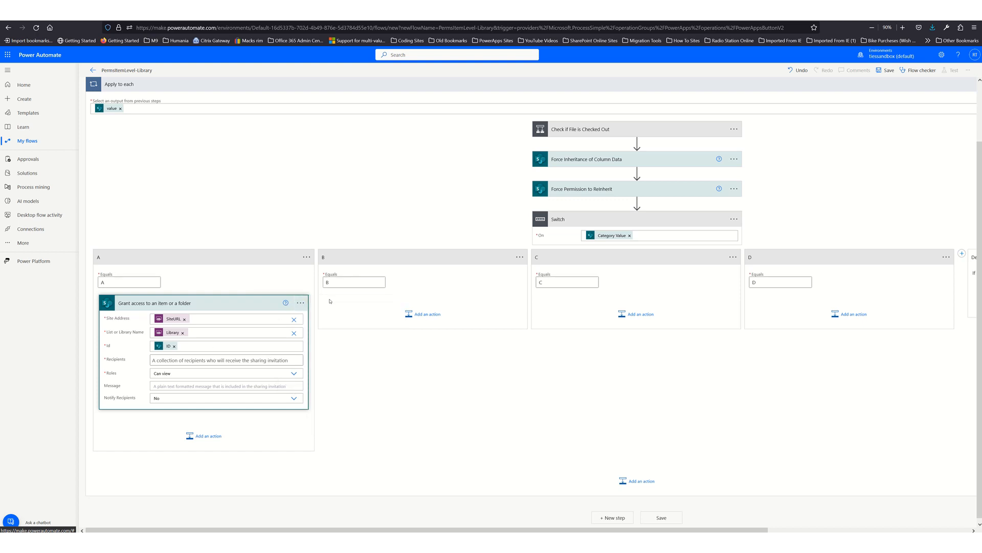
Try to insert the copied Grant access action directly into case B from the clipboard.
{"action": "left_click", "coordinate": [428, 314]}
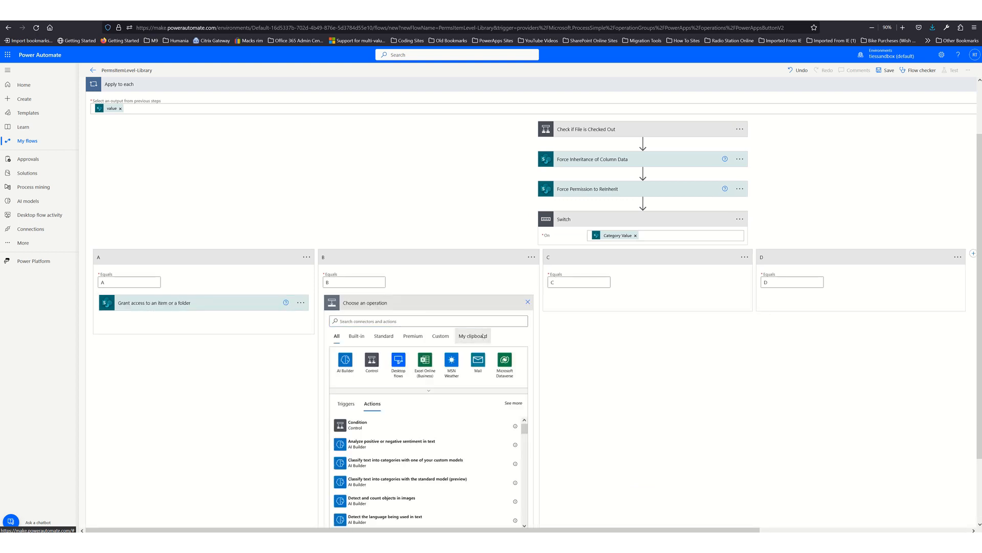
{"action": "left_click", "coordinate": [482, 335]}
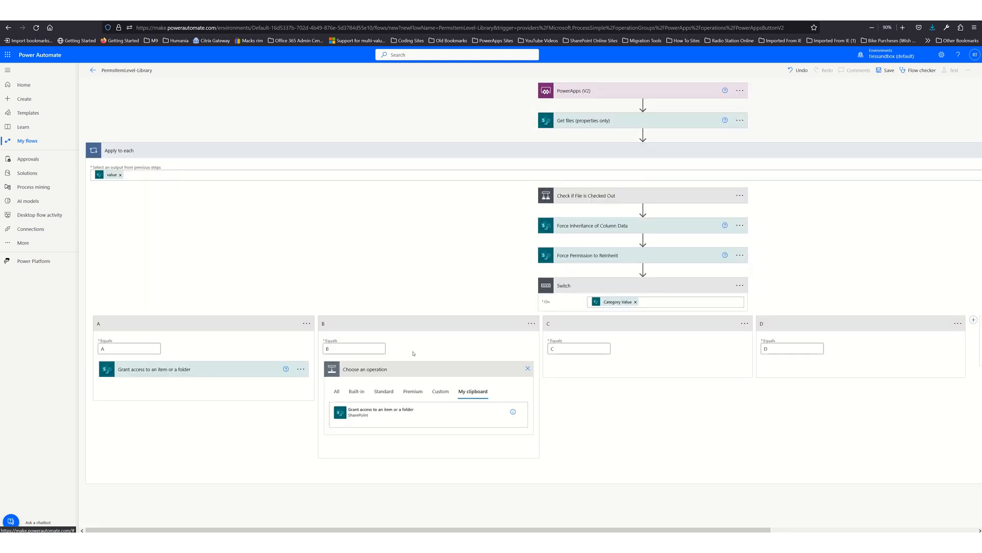
{"action": "left_click", "coordinate": [352, 411]}
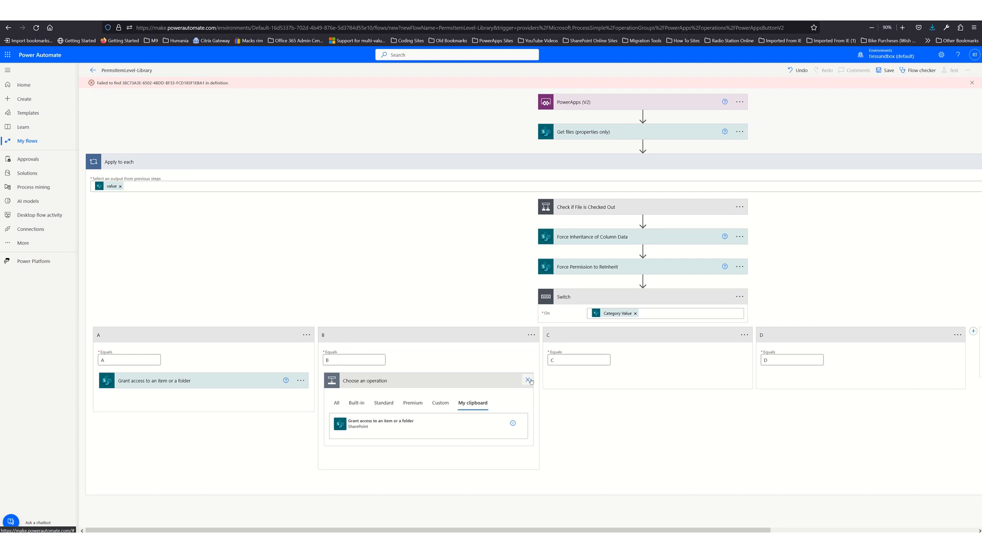
{"action": "left_click", "coordinate": [528, 380]}
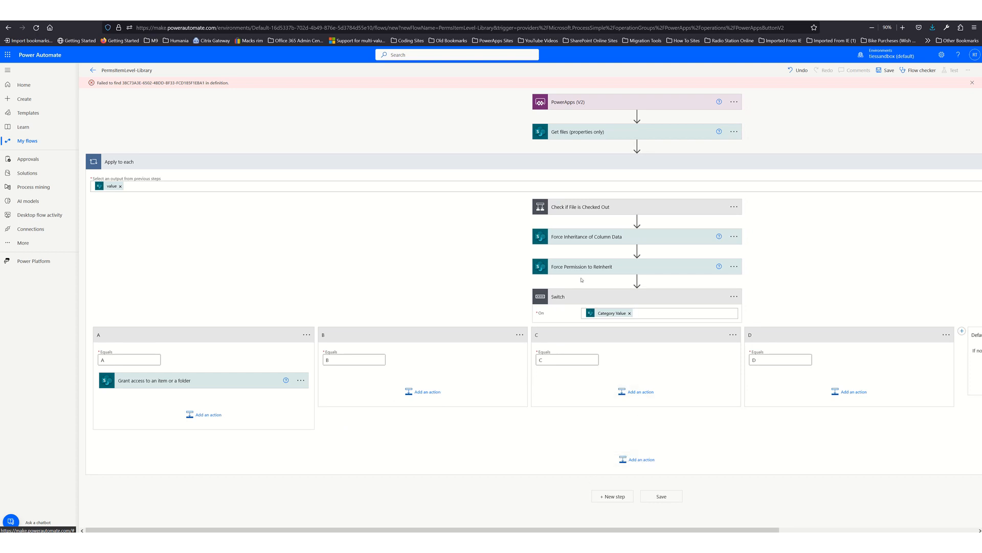
Insert three copies of the Grant access action from the clipboard below the Switch inside Apply to each.
{"action": "left_click", "coordinate": [643, 464]}
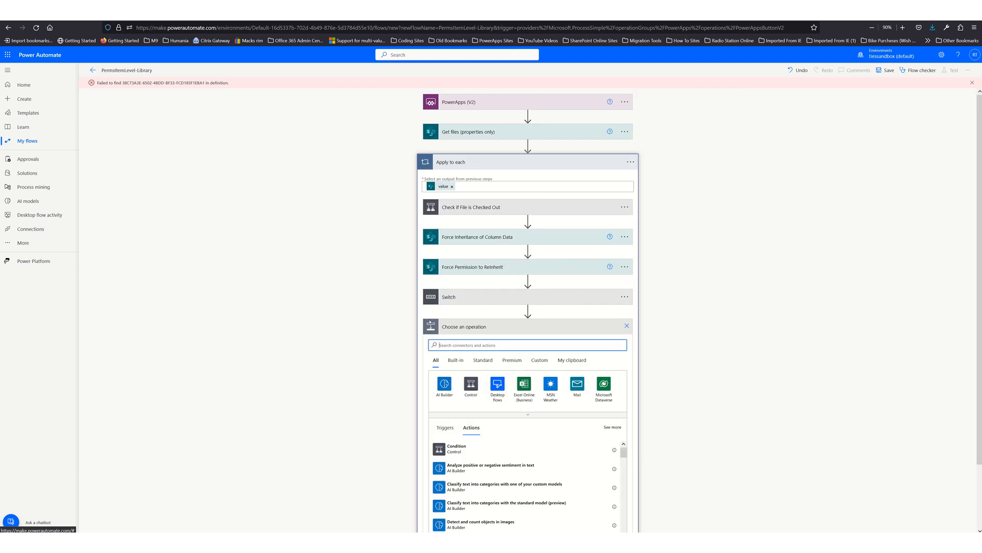
{"action": "left_click", "coordinate": [572, 359]}
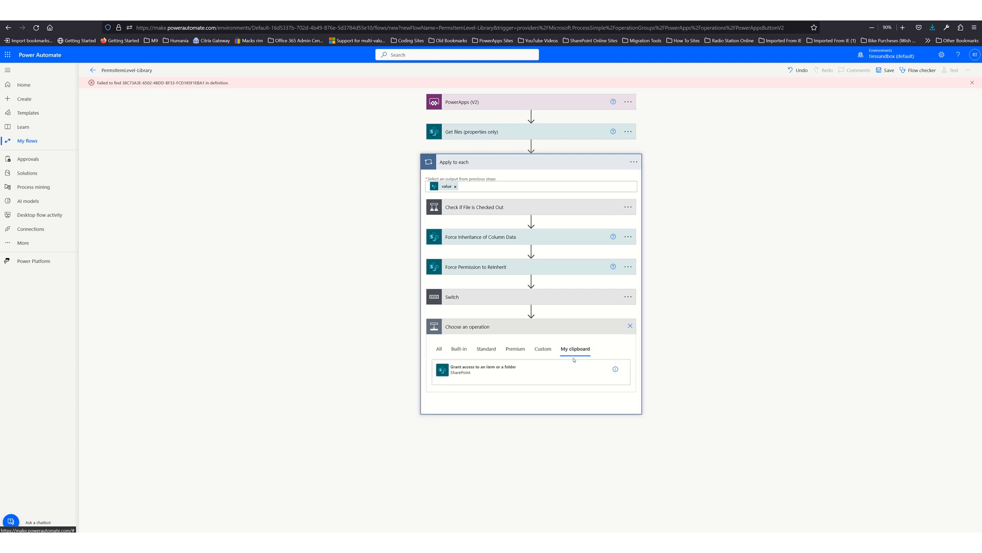
{"action": "left_click", "coordinate": [464, 373]}
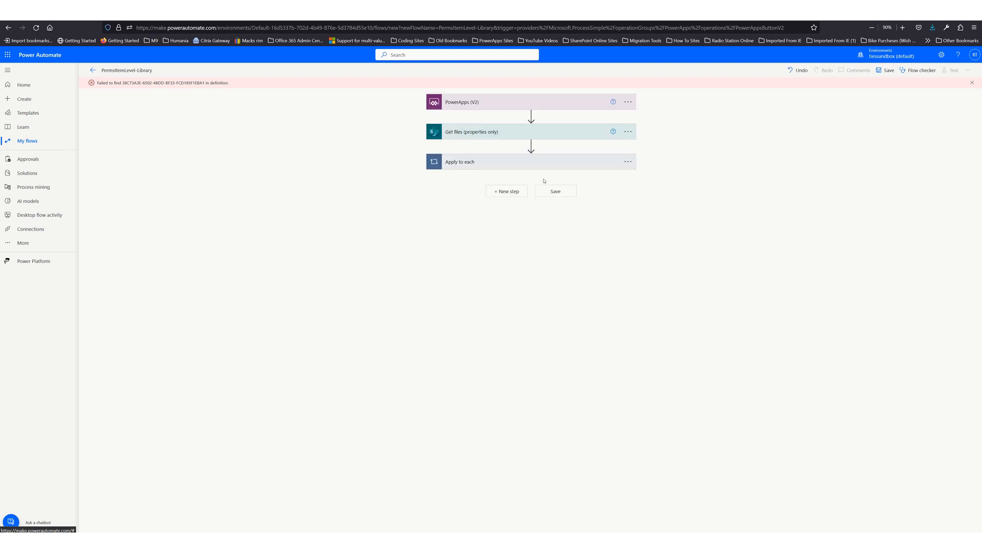
{"action": "left_click", "coordinate": [541, 166]}
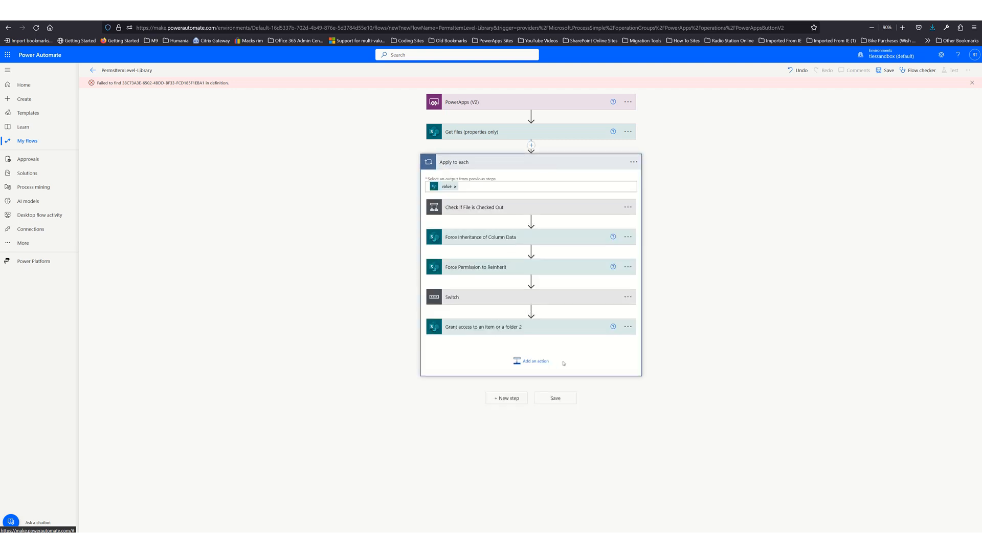
{"action": "left_click", "coordinate": [542, 365]}
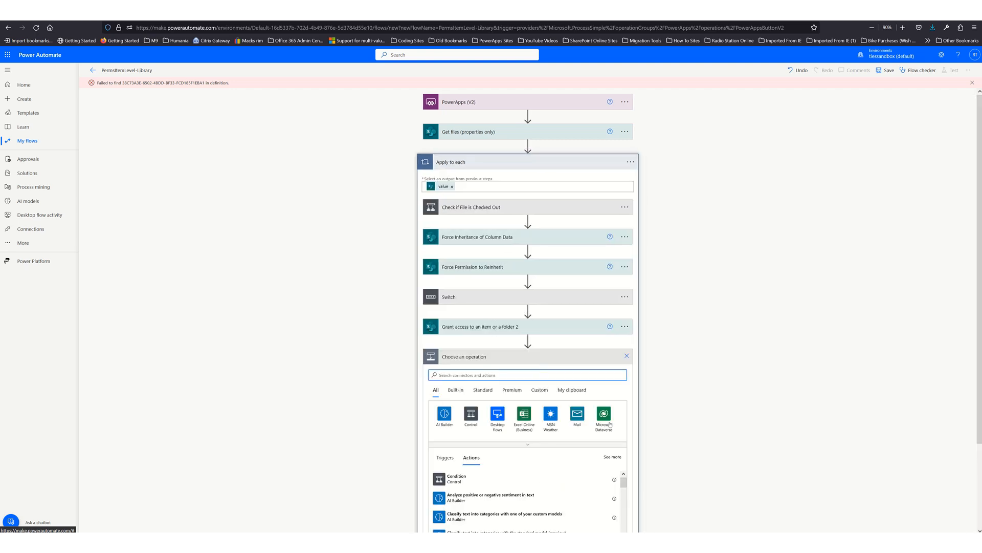
{"action": "left_click", "coordinate": [572, 390]}
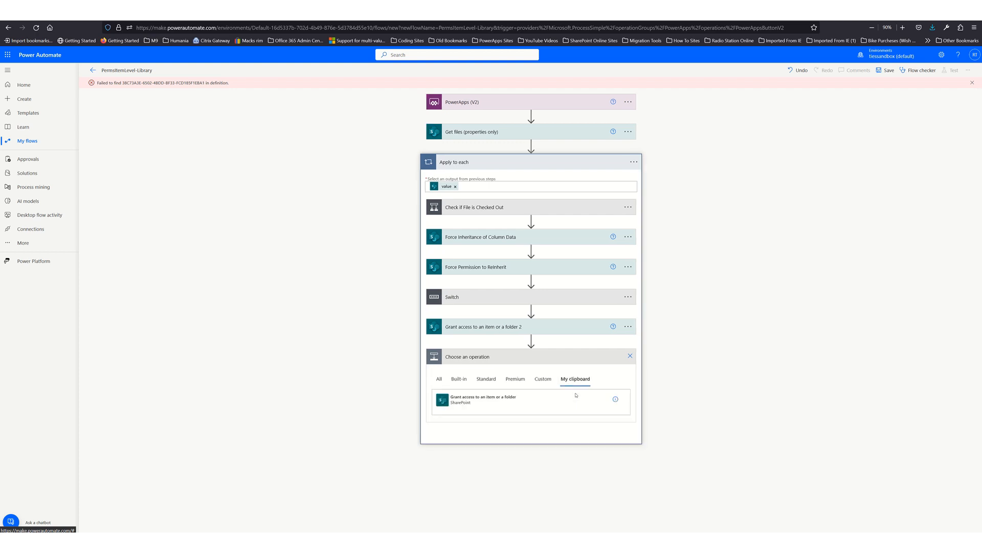
{"action": "left_click", "coordinate": [502, 401]}
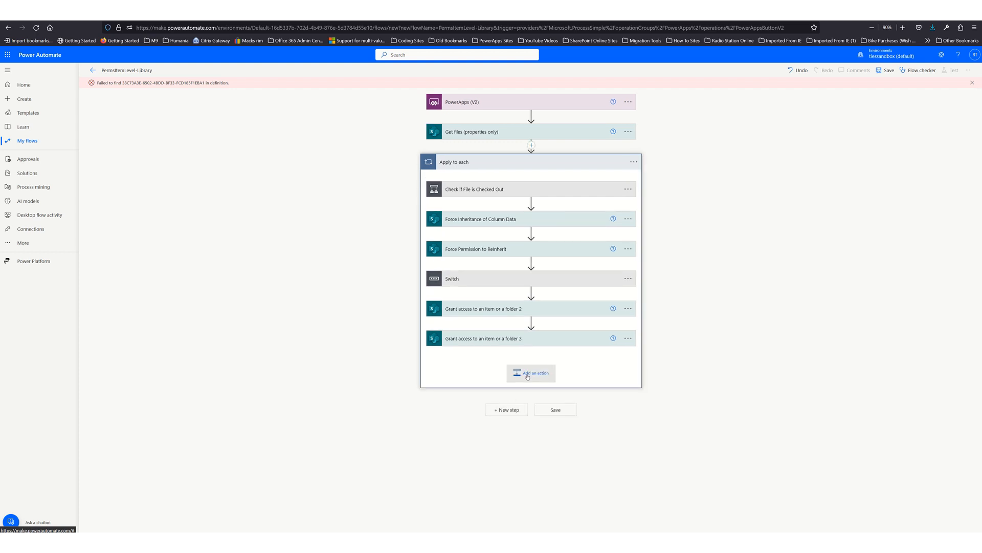
{"action": "left_click", "coordinate": [528, 374]}
{"action": "left_click", "coordinate": [569, 404]}
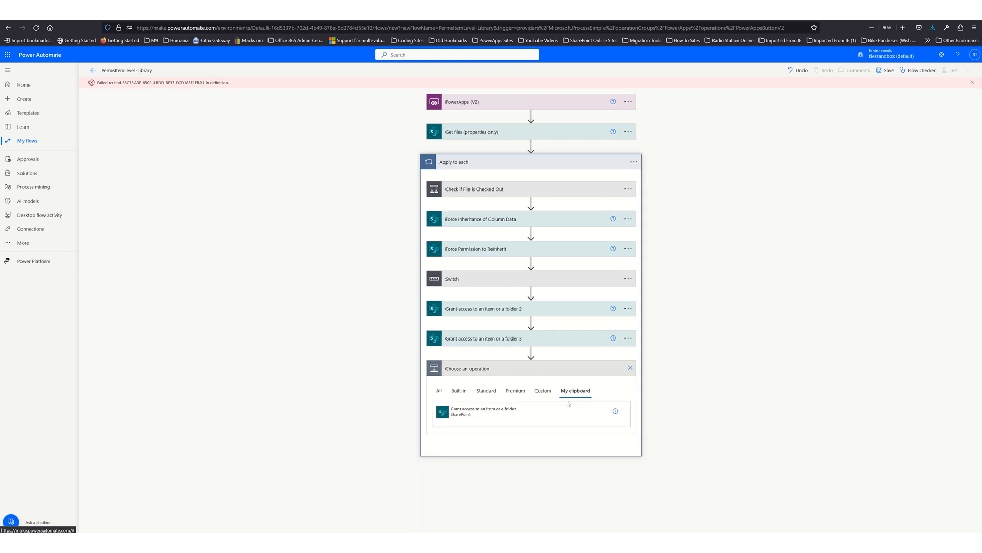
{"action": "left_click", "coordinate": [473, 411]}
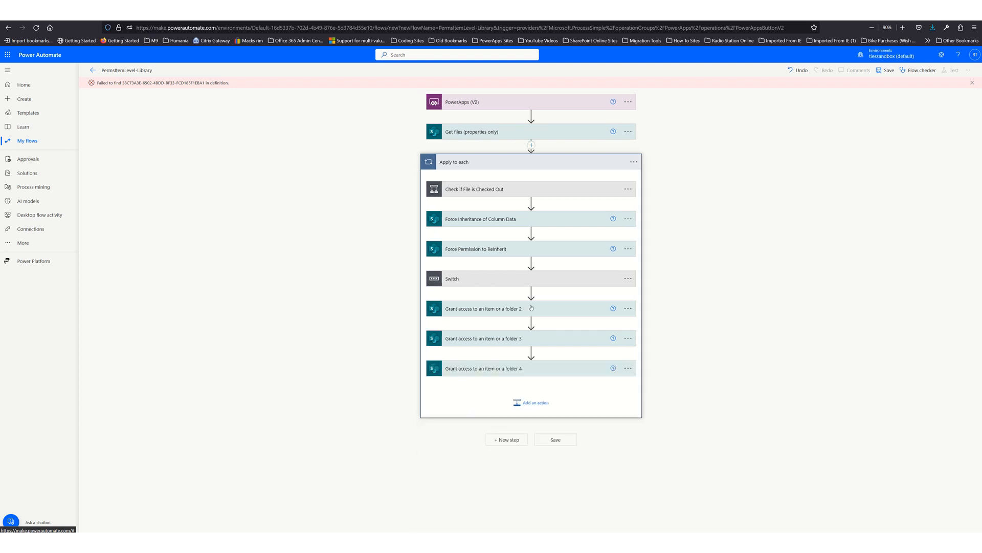
Move the Grant access copies 2, 3 and 4 into Switch cases B, C and D respectively.
{"action": "left_click", "coordinate": [534, 280]}
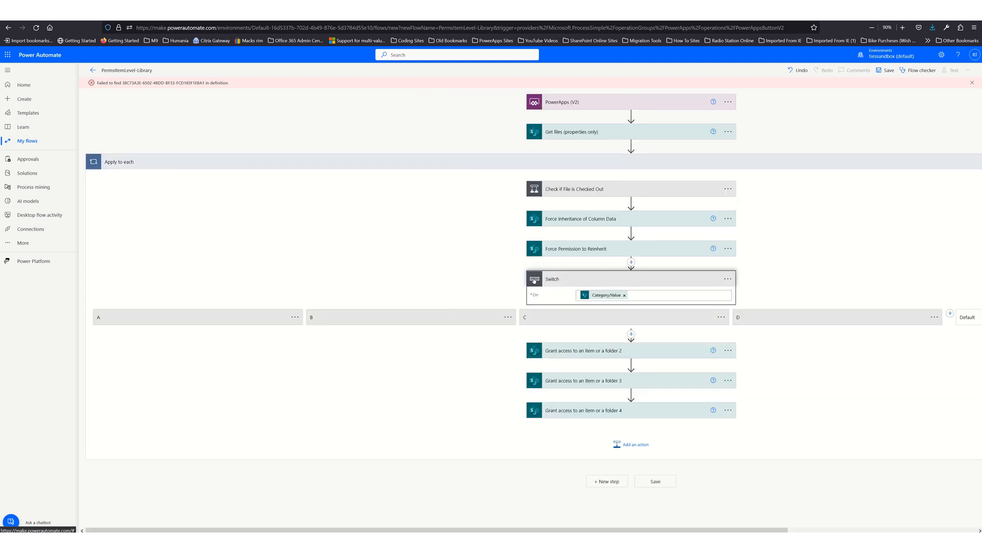
{"action": "left_click", "coordinate": [382, 320]}
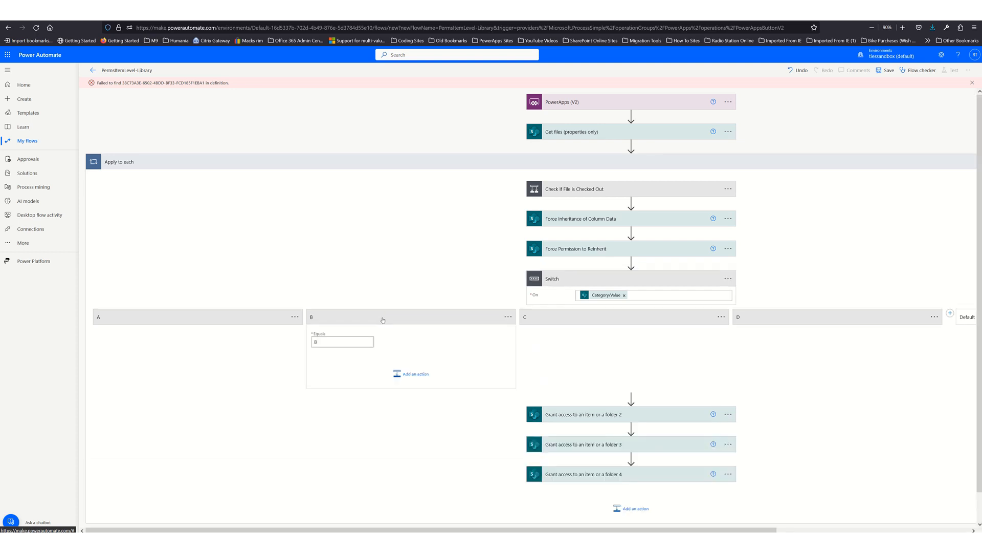
{"action": "left_click", "coordinate": [773, 322]}
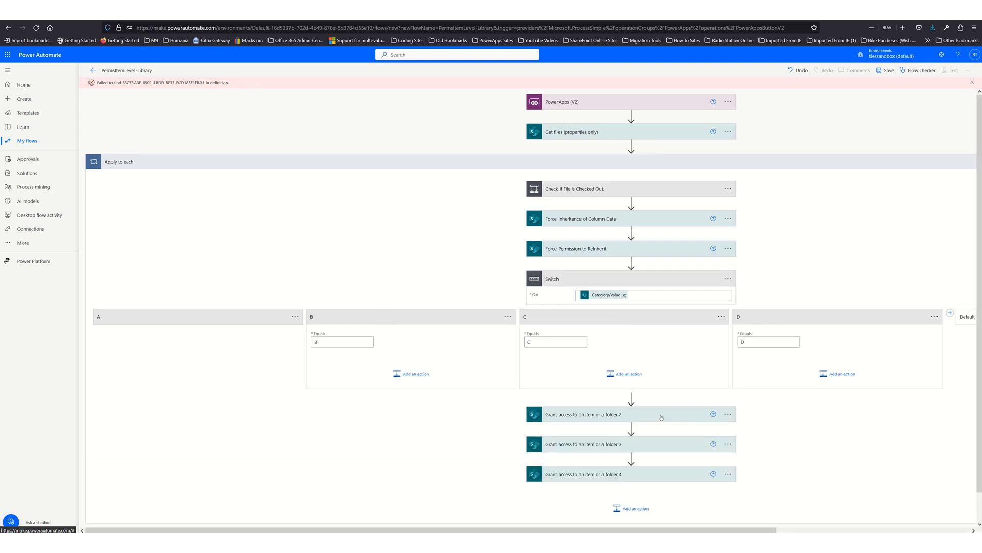
{"action": "left_click_drag", "start_coordinate": [674, 418], "coordinate": [423, 360]}
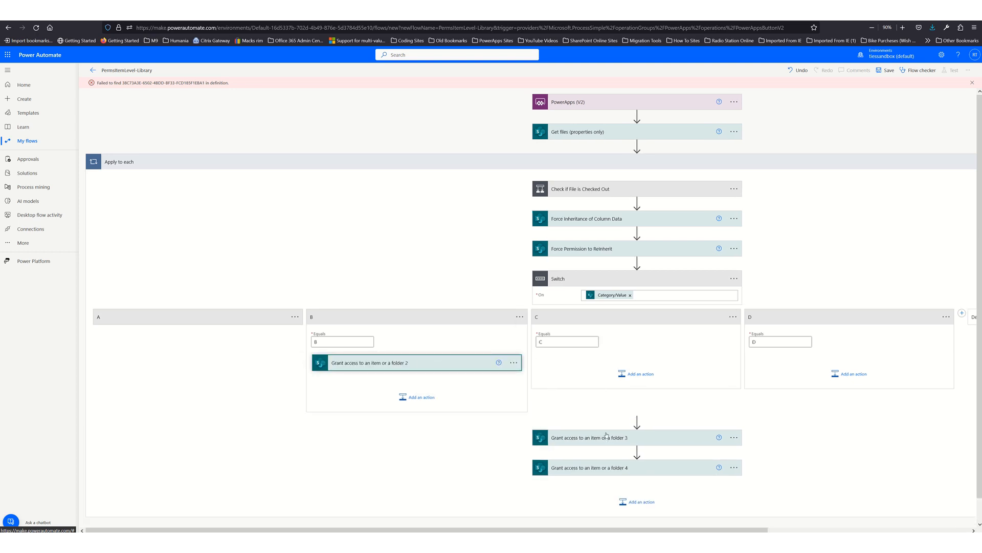
{"action": "left_click_drag", "start_coordinate": [606, 435], "coordinate": [611, 363]}
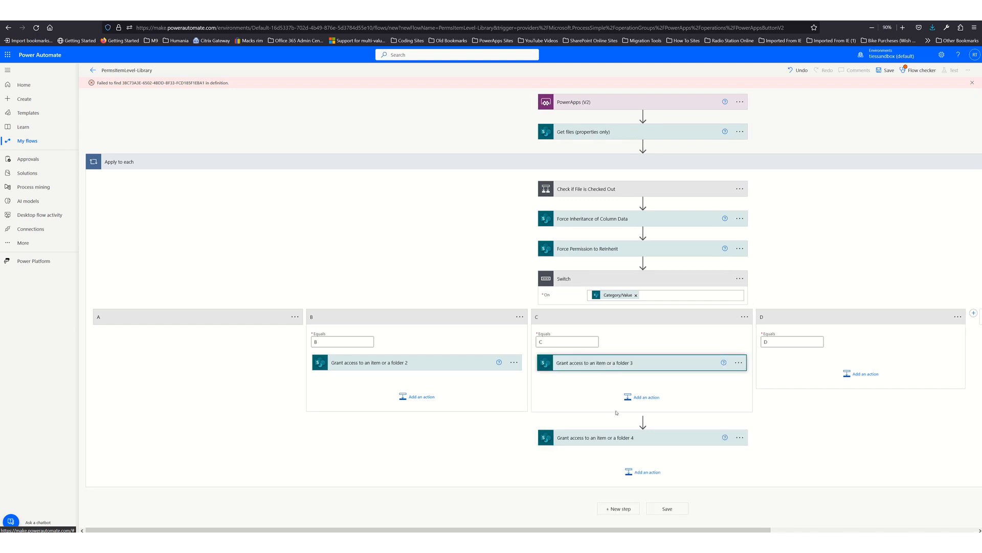
{"action": "left_click_drag", "start_coordinate": [622, 439], "coordinate": [852, 356]}
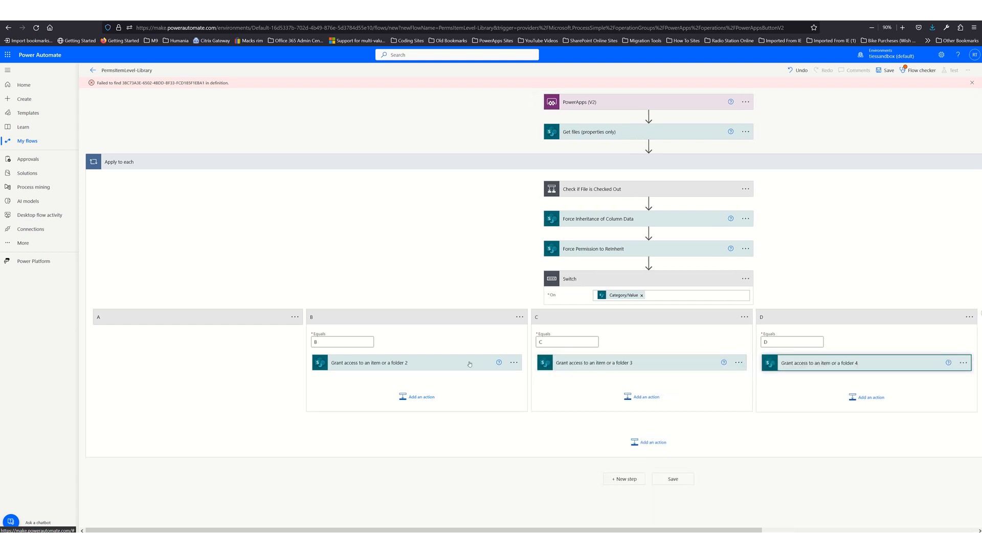
Expand case A and the Grant access actions in all four cases to examine their parameters.
{"action": "left_click", "coordinate": [264, 321]}
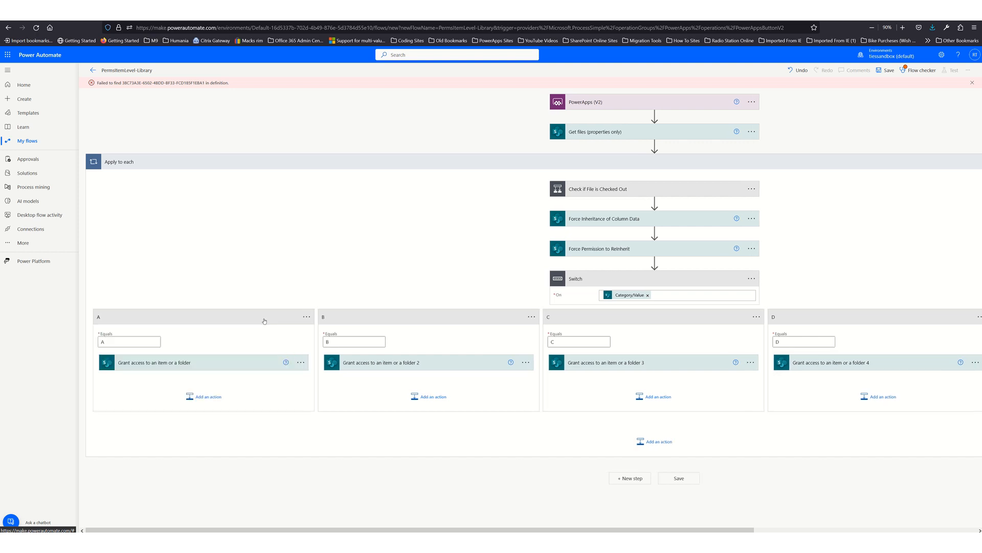
{"action": "left_click", "coordinate": [215, 364]}
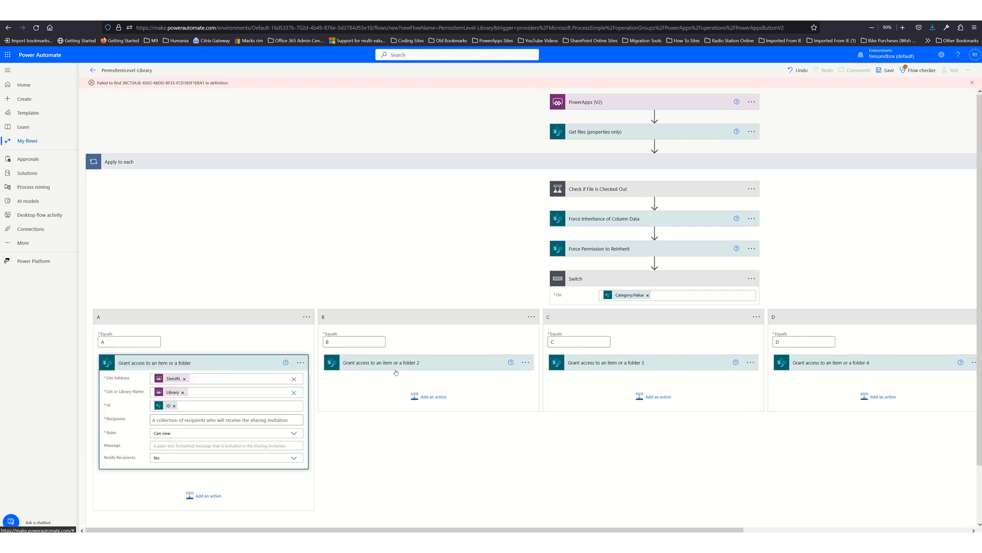
{"action": "left_click", "coordinate": [437, 365]}
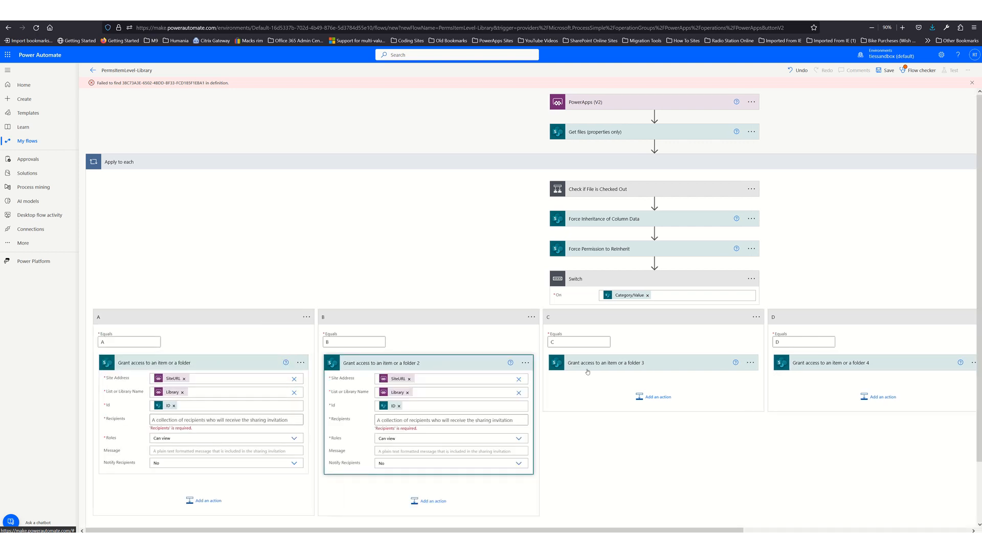
{"action": "left_click", "coordinate": [671, 367]}
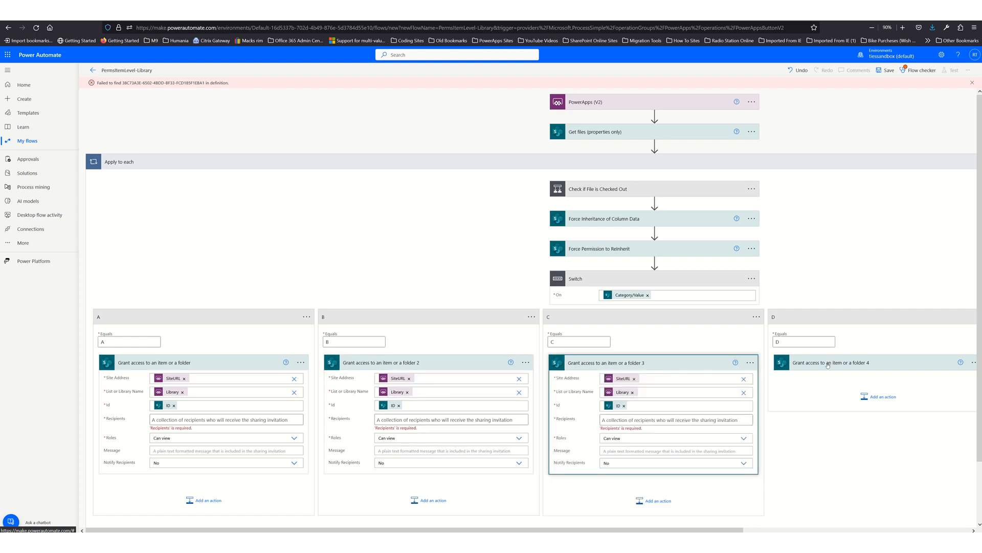
{"action": "left_click", "coordinate": [902, 366]}
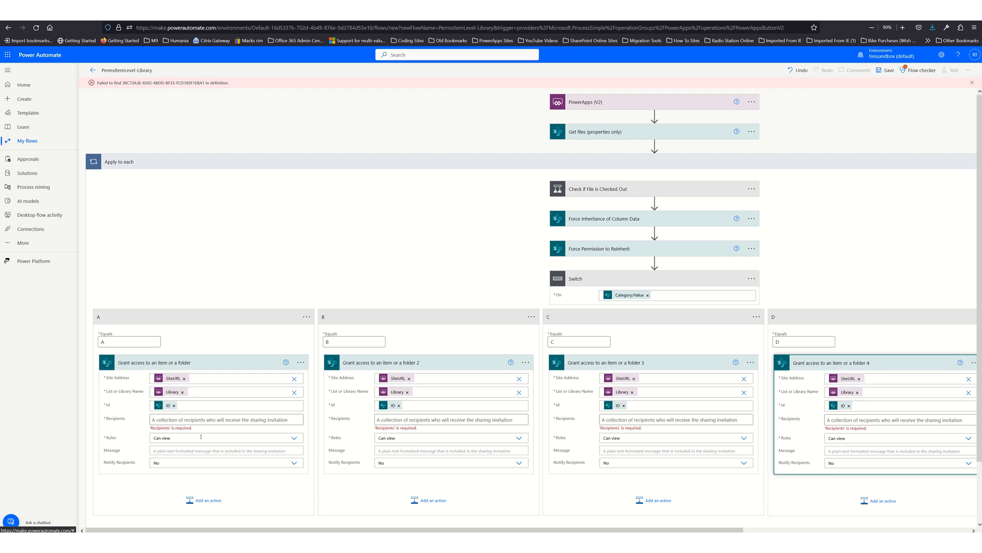
Set the Grant access recipients to Documents-Leadership in case A and Documents-HR in case B.
{"action": "left_click", "coordinate": [182, 420]}
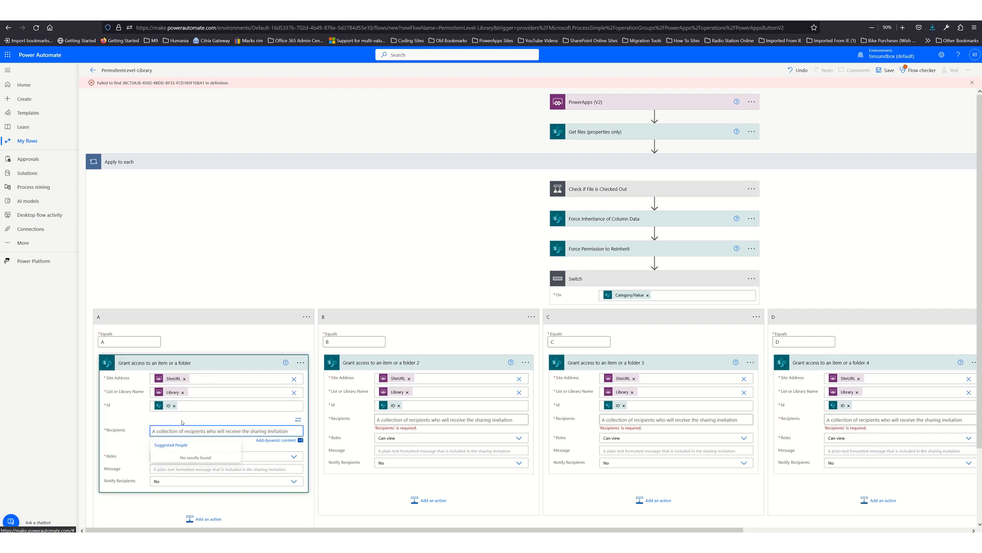
{"action": "type", "text": "Doc"}
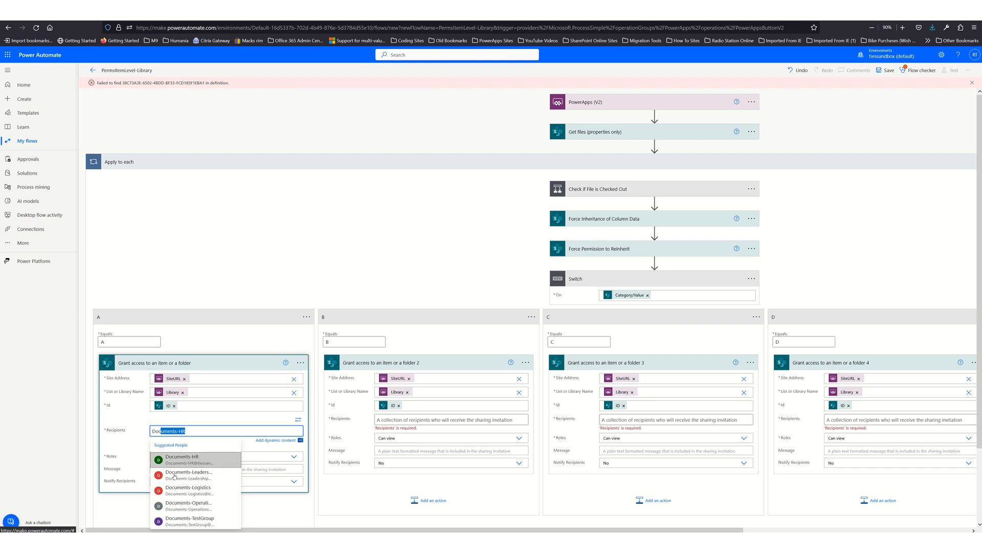
{"action": "left_click", "coordinate": [193, 475]}
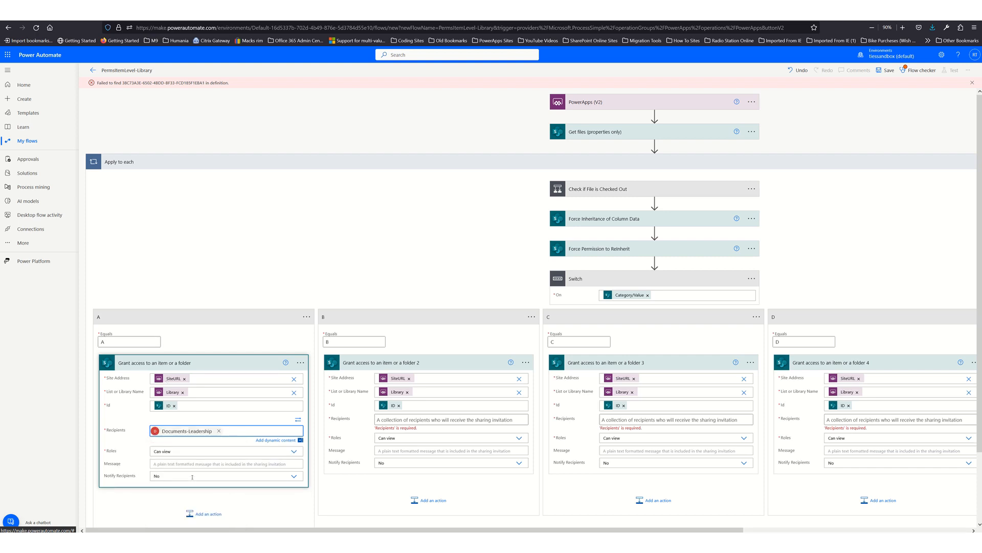
{"action": "left_click", "coordinate": [433, 422]}
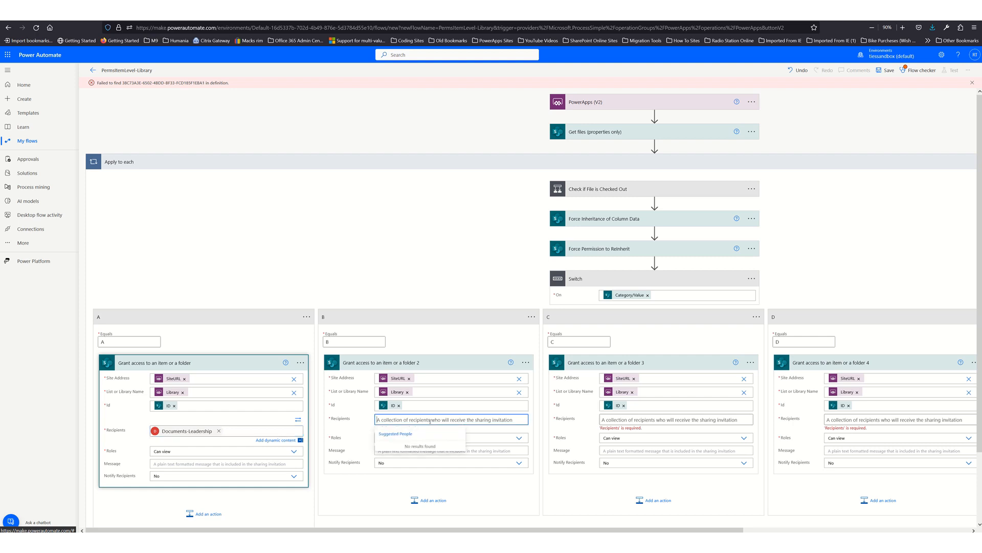
{"action": "type", "text": "do"}
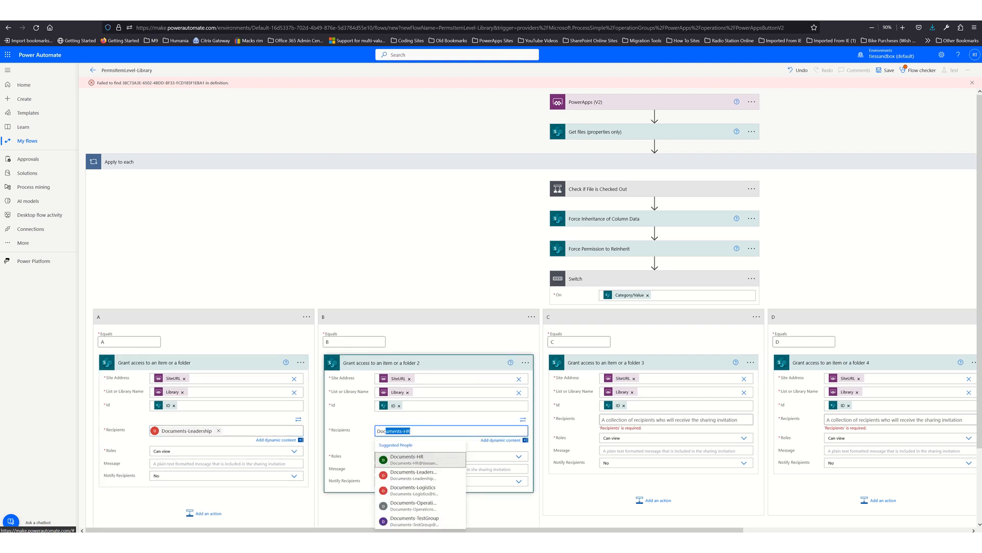
{"action": "left_click", "coordinate": [429, 461]}
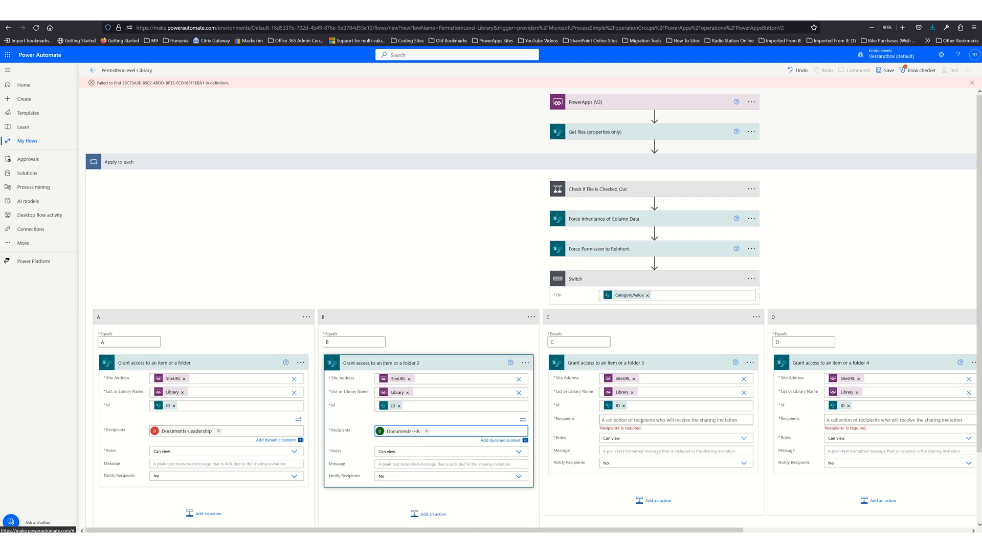
Set the Grant access recipients to Documents-Logistics in case C and only Documents-Operations in case D.
{"action": "left_click", "coordinate": [642, 420]}
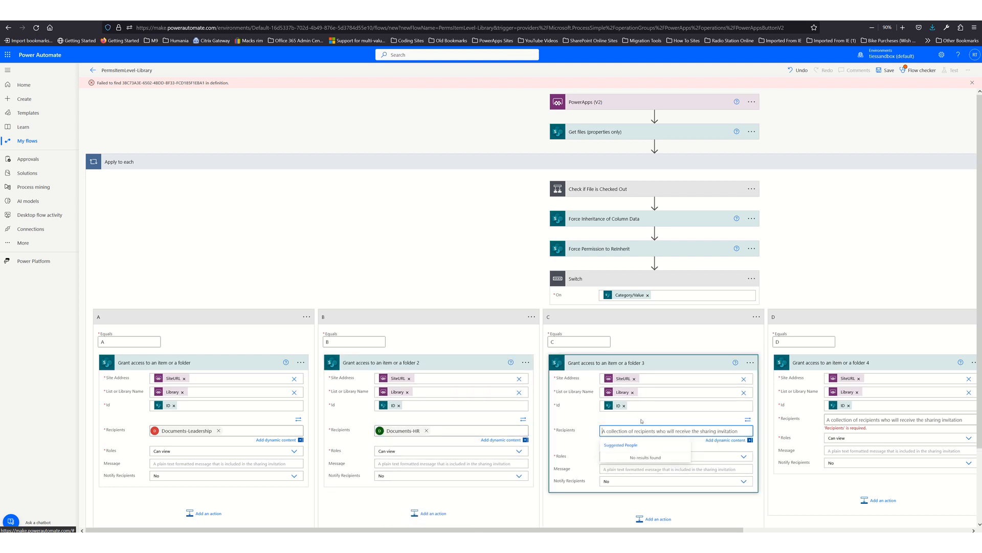
{"action": "type", "text": "Documents-HR"}
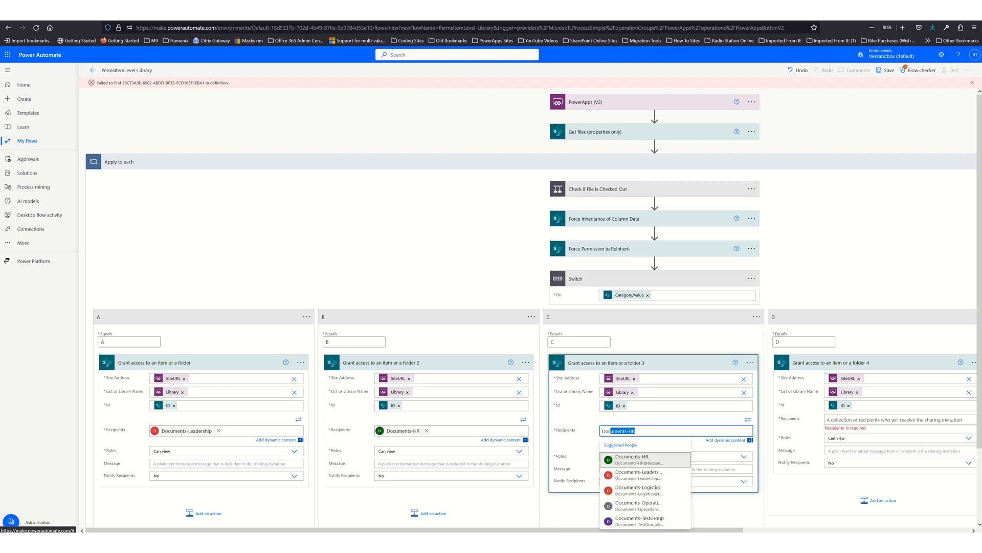
{"action": "left_click", "coordinate": [640, 489]}
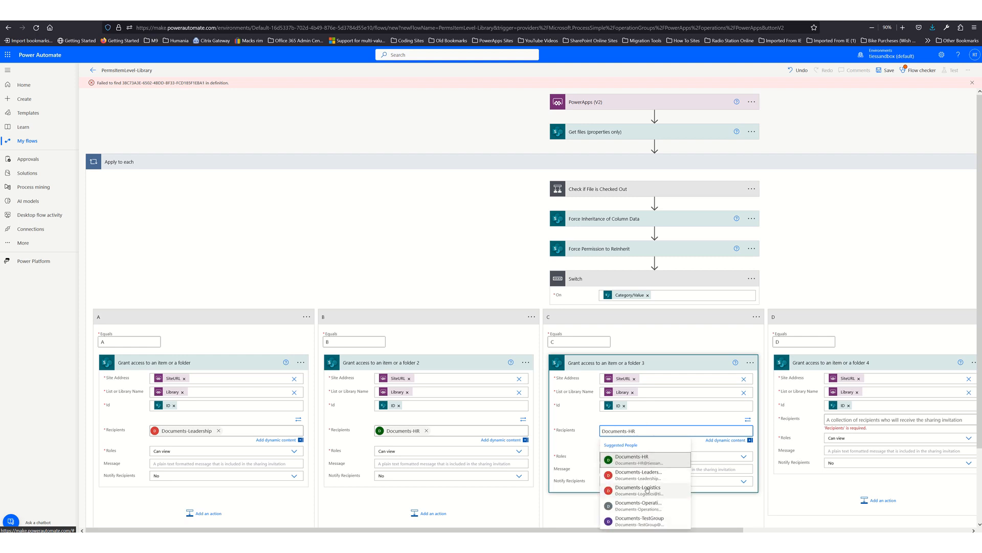
{"action": "left_click", "coordinate": [867, 420]}
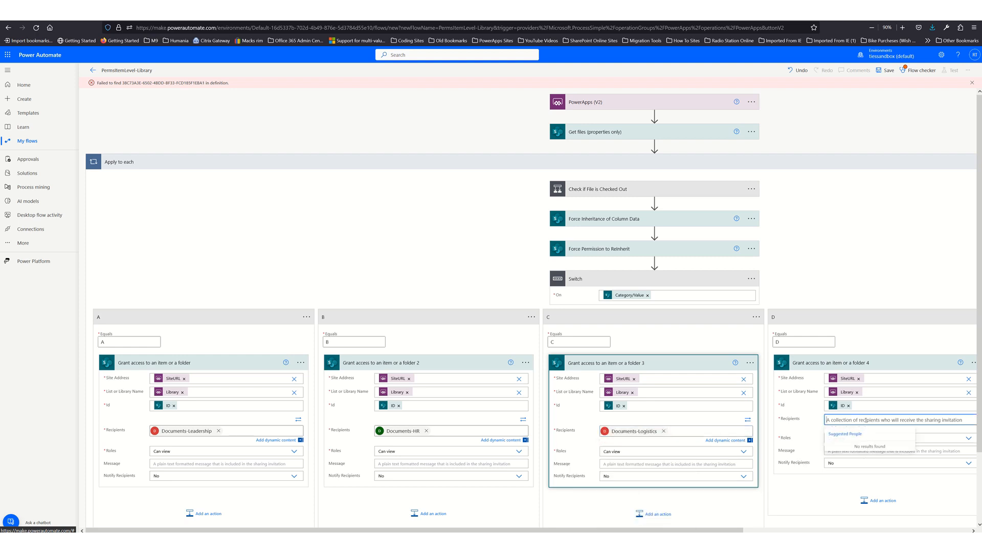
{"action": "type", "text": "Documents-HR"}
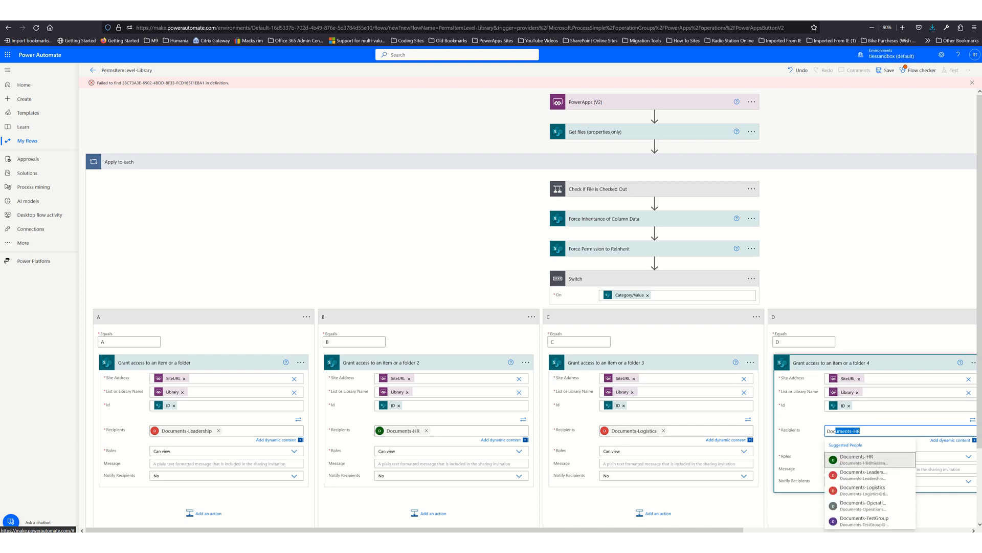
{"action": "left_click", "coordinate": [880, 504]}
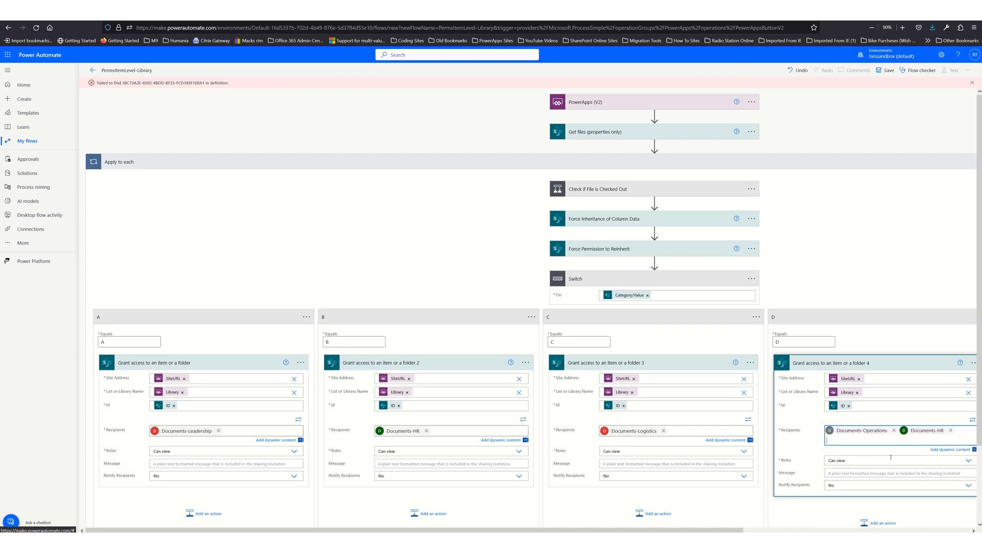
{"action": "left_click", "coordinate": [951, 431]}
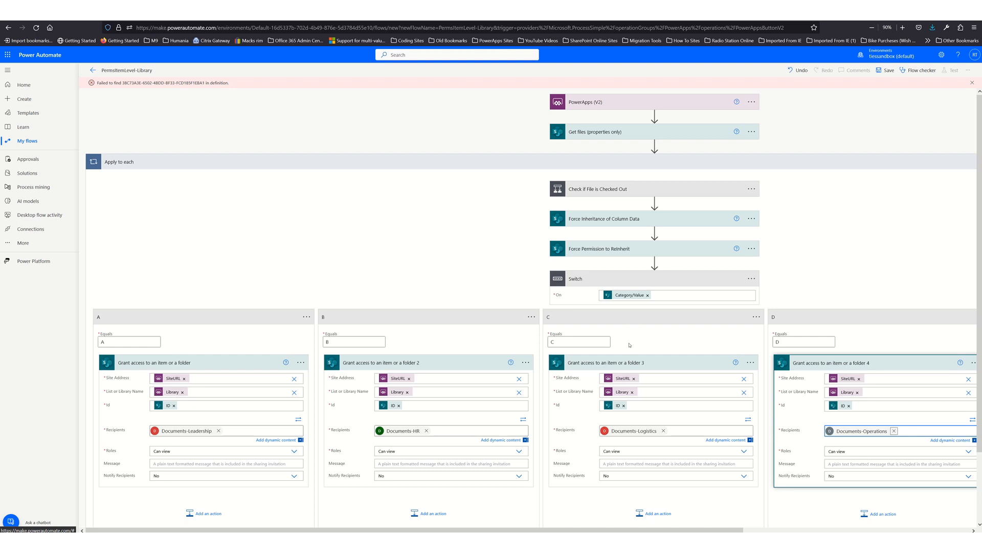
Expand the flow's actions from the PowerApps (V2) trigger through Check in file to review their inputs and settings.
{"action": "left_click", "coordinate": [648, 250]}
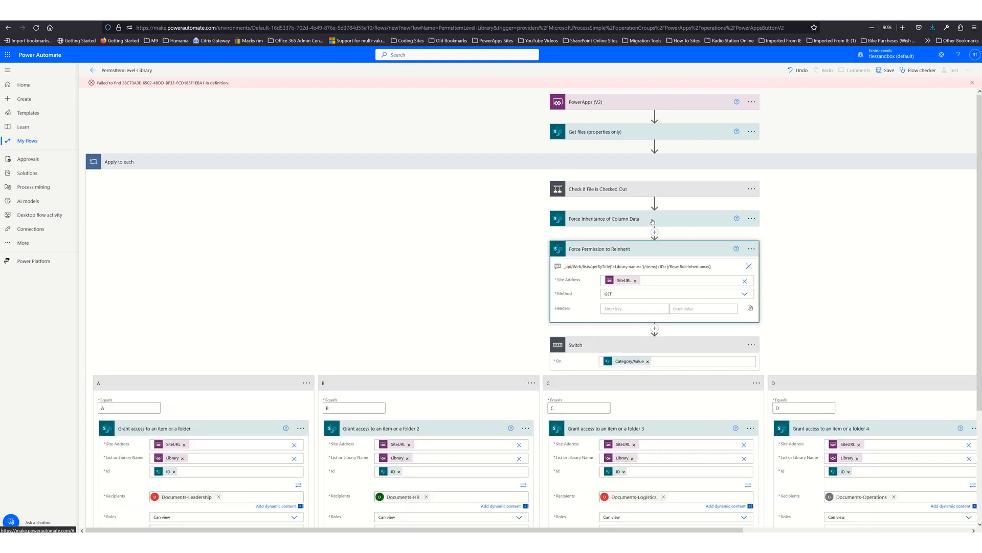
{"action": "left_click", "coordinate": [652, 221]}
{"action": "left_click", "coordinate": [657, 189]}
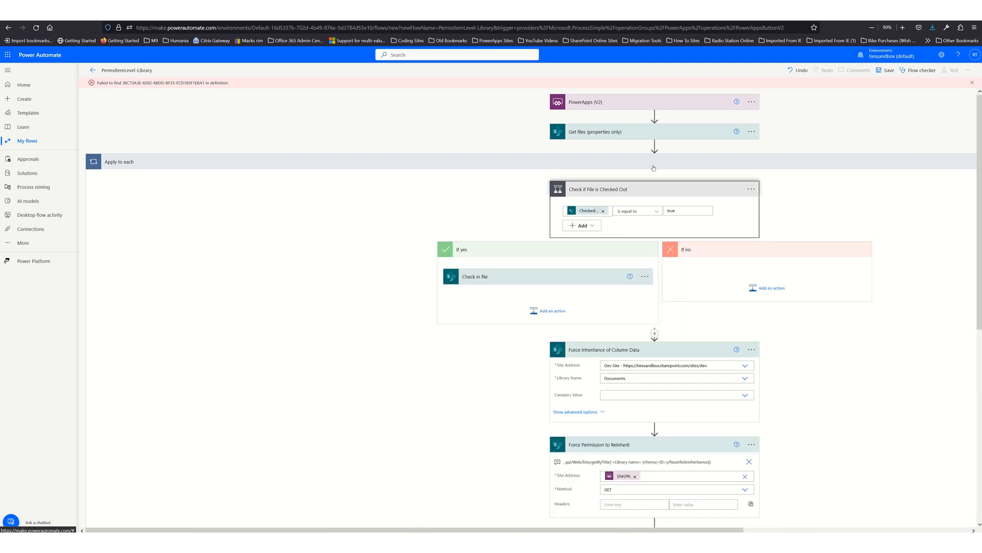
{"action": "left_click", "coordinate": [650, 133]}
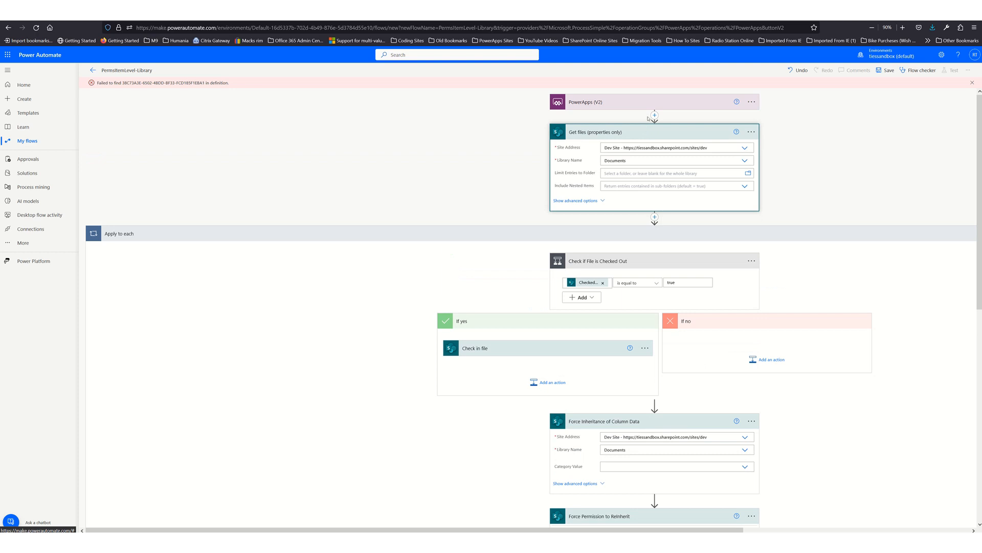
{"action": "left_click", "coordinate": [648, 102]}
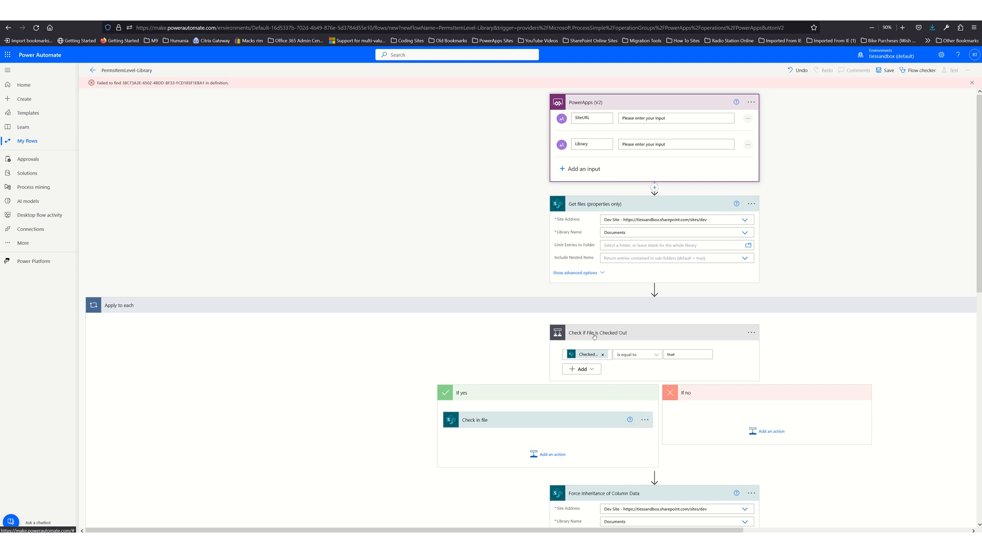
{"action": "scroll", "coordinate": [618, 332], "scroll_direction": "down", "scroll_amount": 2}
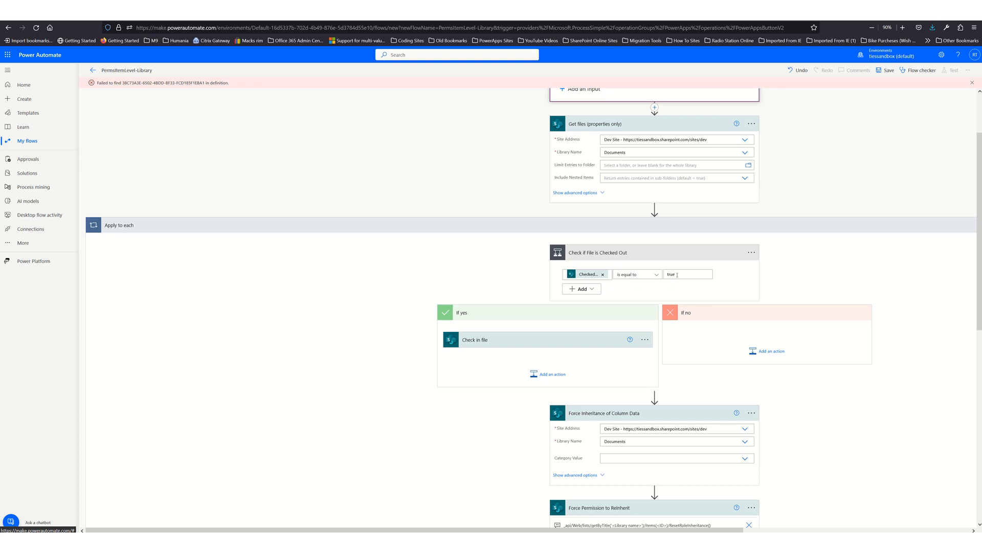
{"action": "left_click", "coordinate": [539, 341]}
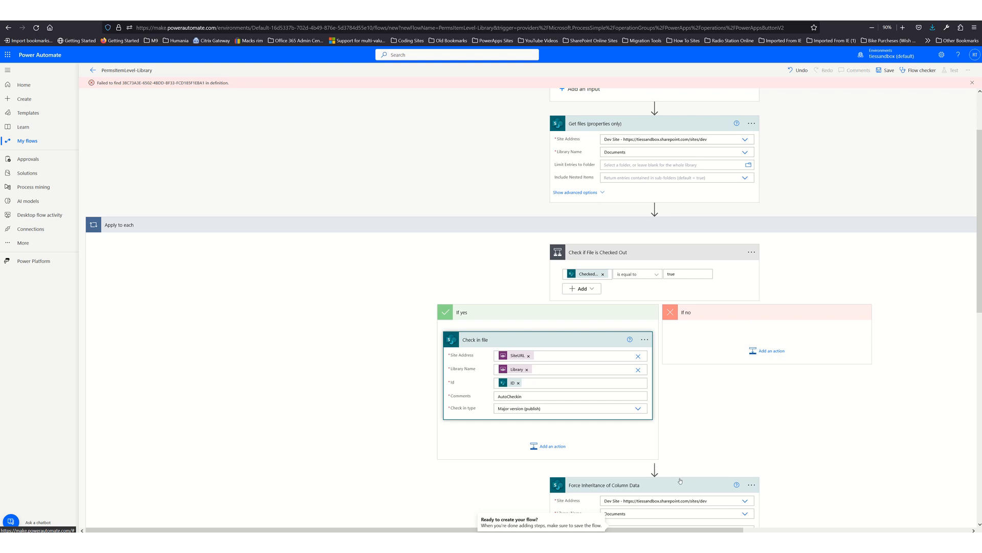
Review the full parameters of Force Inheritance of Column Data and Force Permission to Reinherit, down to the Switch cases.
{"action": "scroll", "coordinate": [680, 481], "scroll_direction": "down", "scroll_amount": 5}
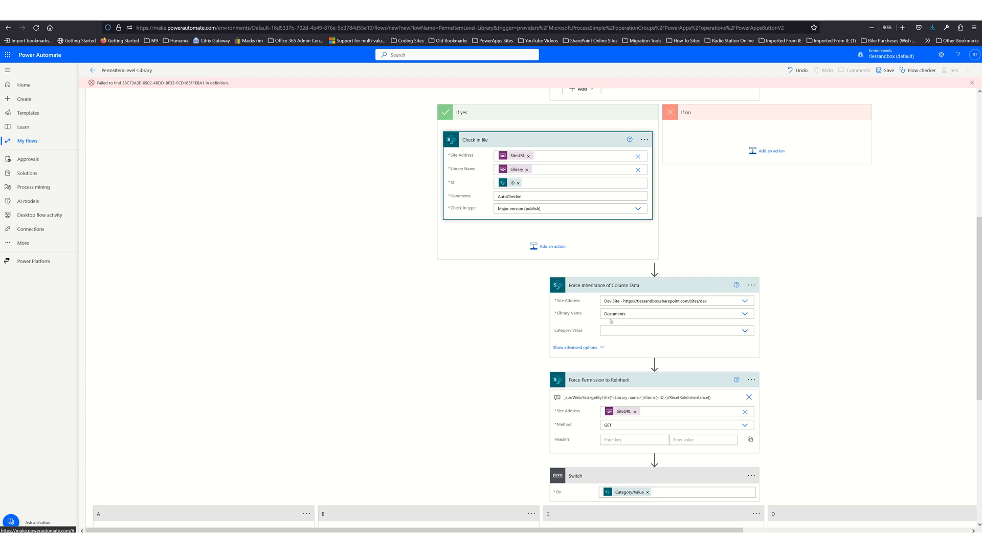
{"action": "left_click", "coordinate": [631, 291]}
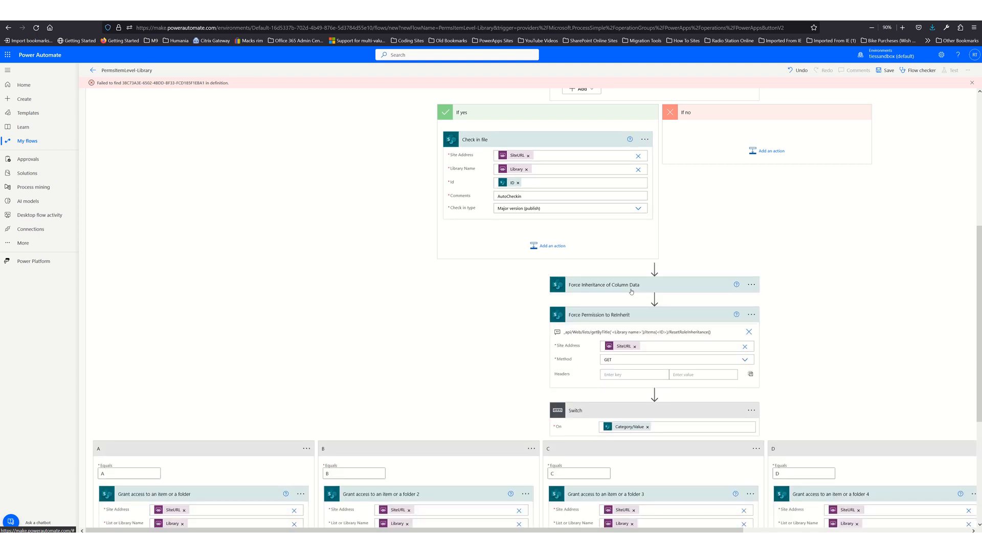
{"action": "left_click", "coordinate": [631, 286]}
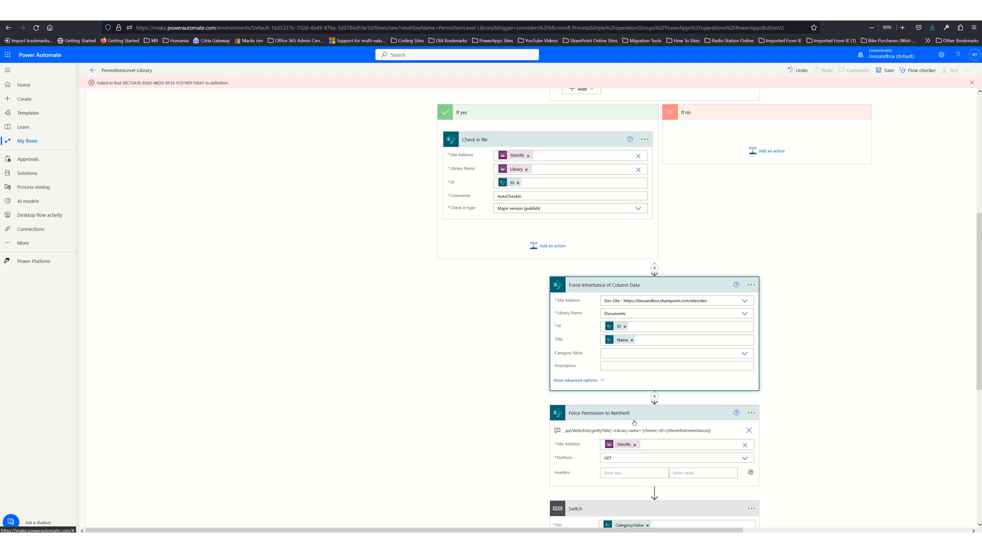
{"action": "scroll", "coordinate": [616, 427], "scroll_direction": "down", "scroll_amount": 3}
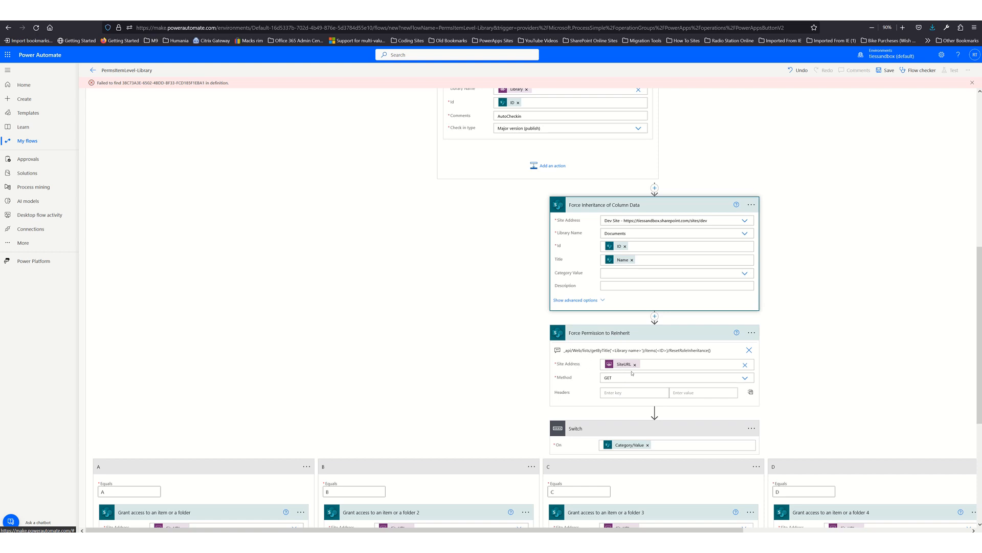
{"action": "left_click", "coordinate": [633, 335]}
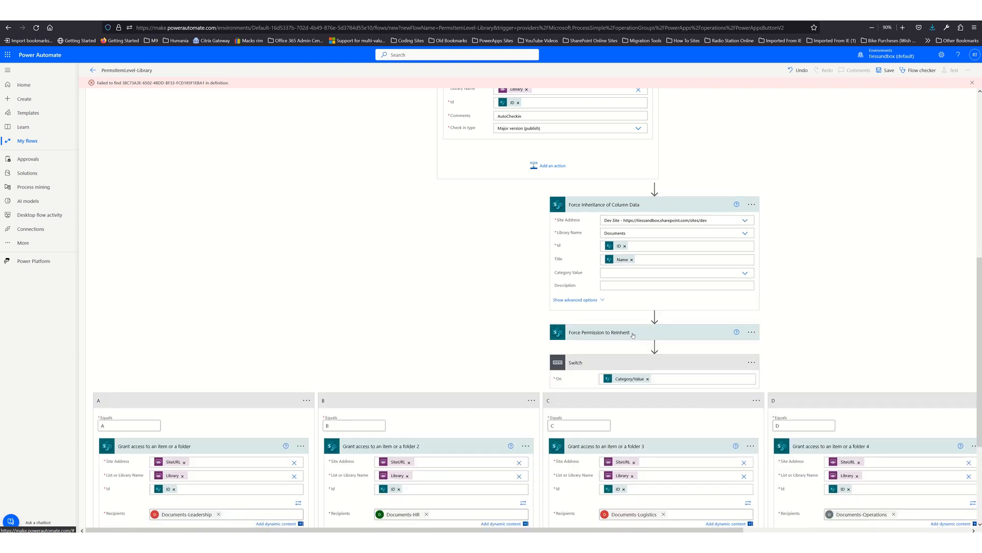
{"action": "left_click", "coordinate": [633, 335]}
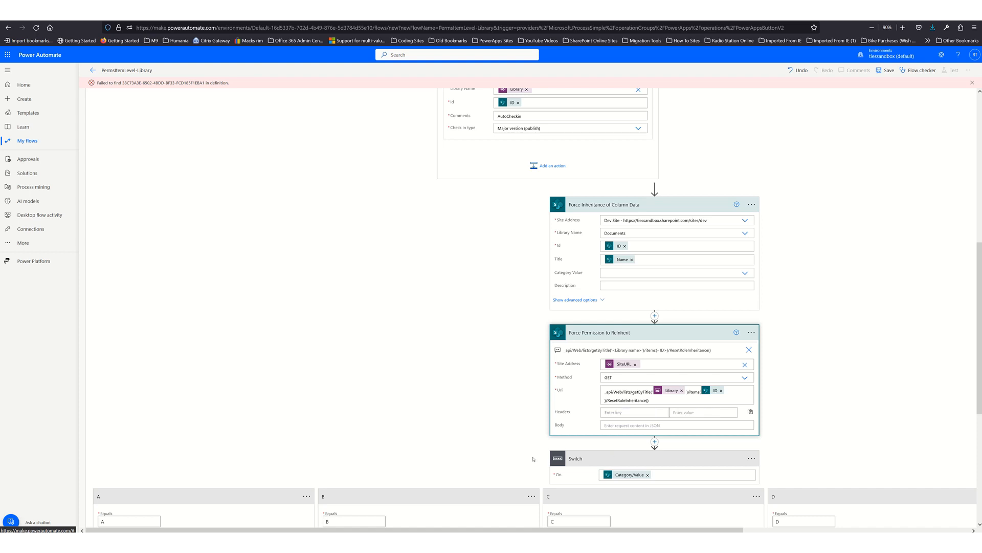
{"action": "scroll", "coordinate": [534, 460], "scroll_direction": "down", "scroll_amount": 2}
{"action": "scroll", "coordinate": [533, 460], "scroll_direction": "down", "scroll_amount": 5}
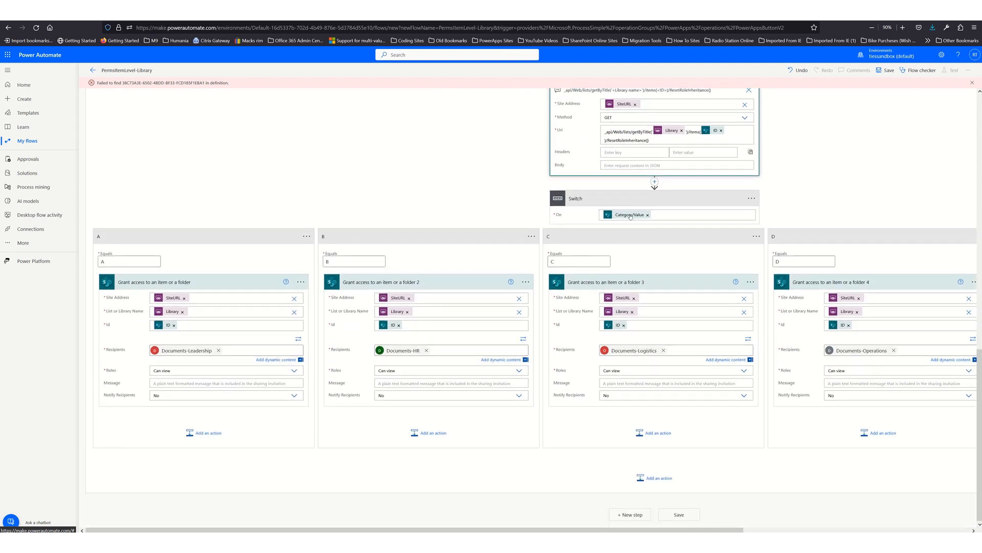
Replace the Switch's On value with the Category Value dynamic content from Get files (properties only).
{"action": "left_click", "coordinate": [663, 214]}
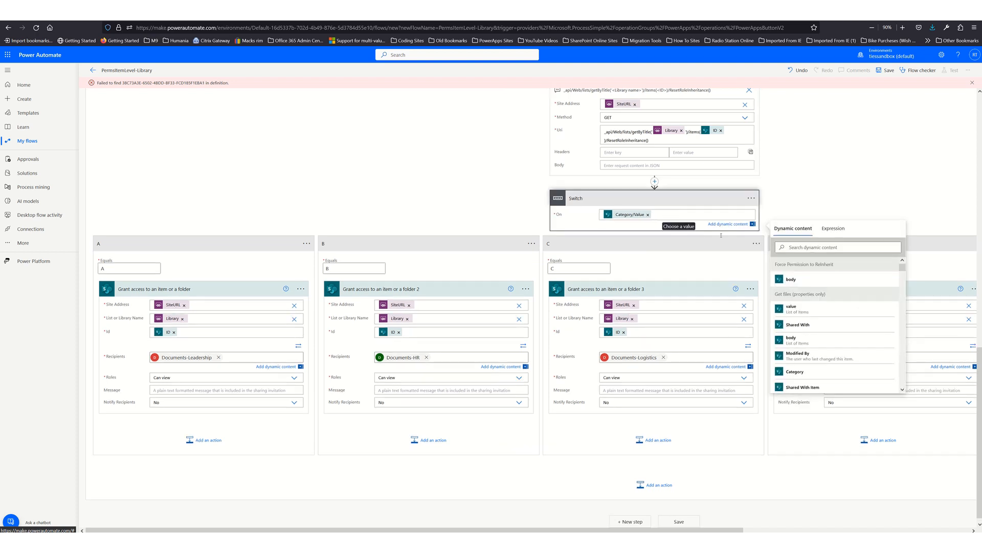
{"action": "scroll", "coordinate": [806, 330], "scroll_direction": "down", "scroll_amount": 3}
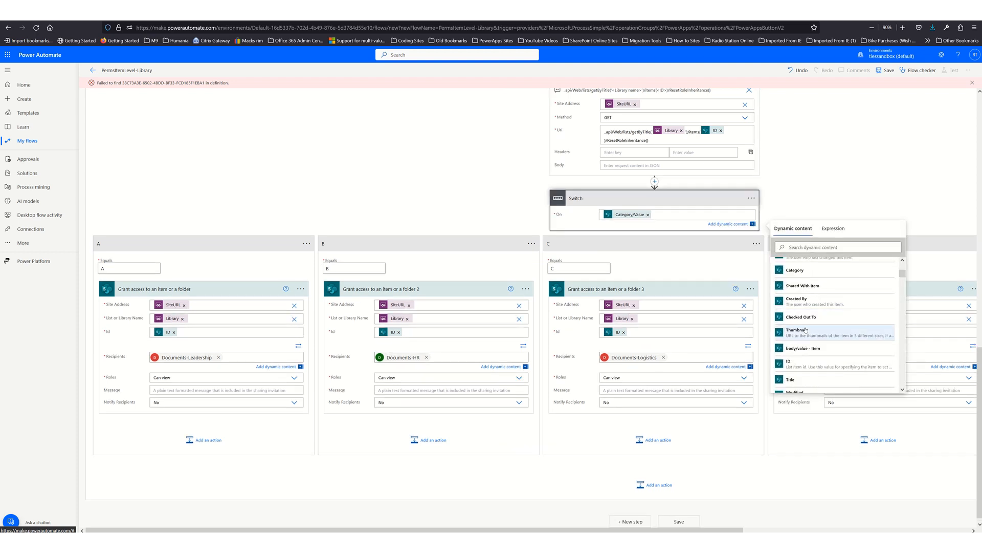
{"action": "scroll", "coordinate": [806, 330], "scroll_direction": "down", "scroll_amount": 10}
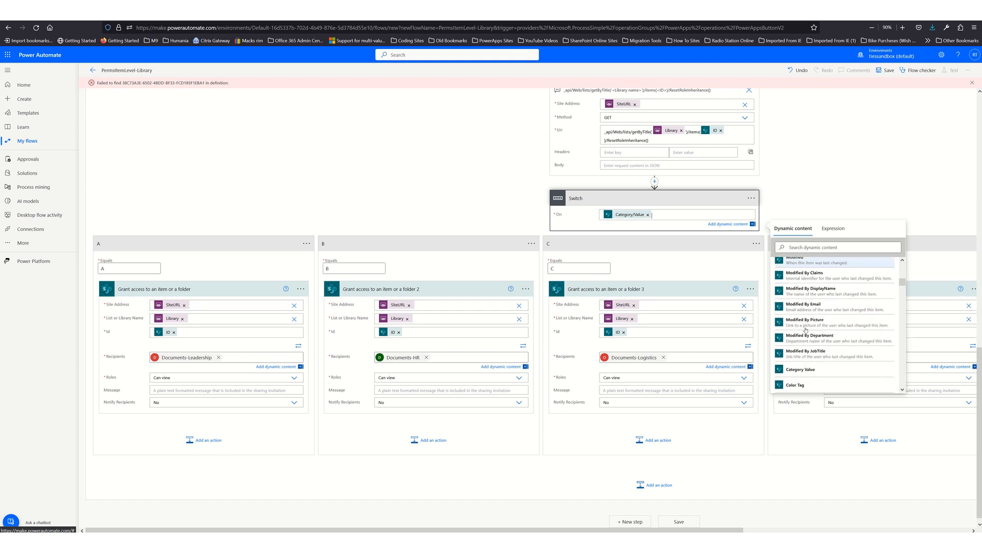
{"action": "left_click", "coordinate": [806, 333]}
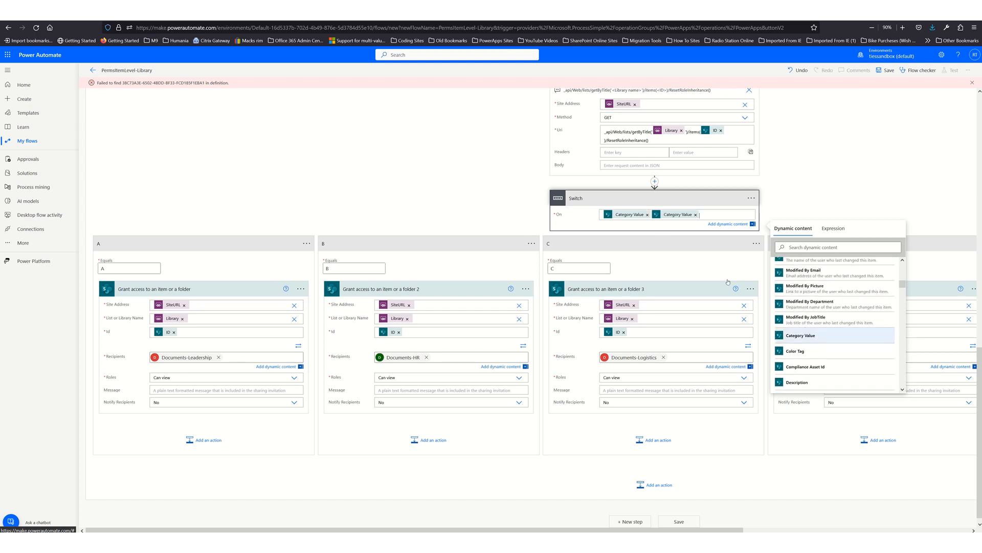
{"action": "left_click", "coordinate": [648, 215]}
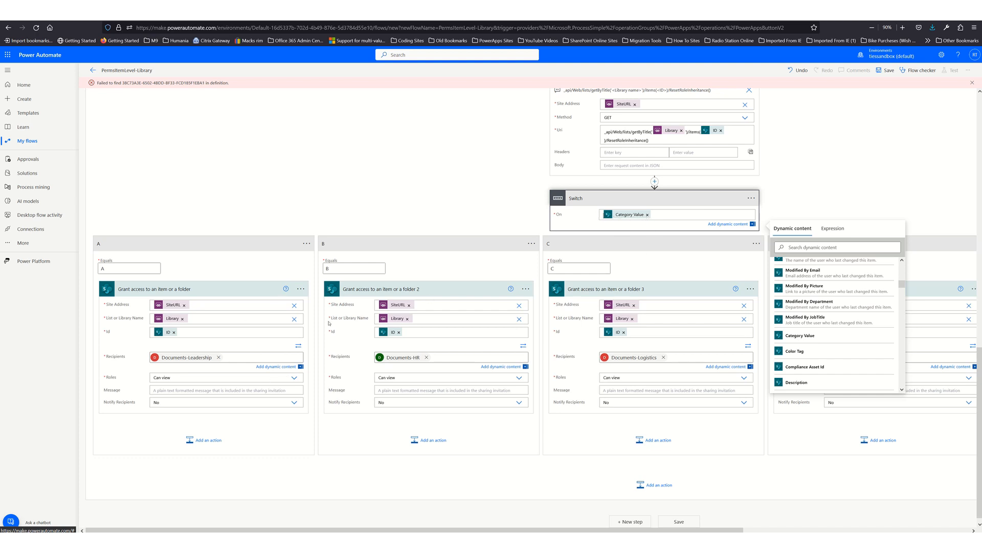
{"action": "left_click", "coordinate": [893, 194]}
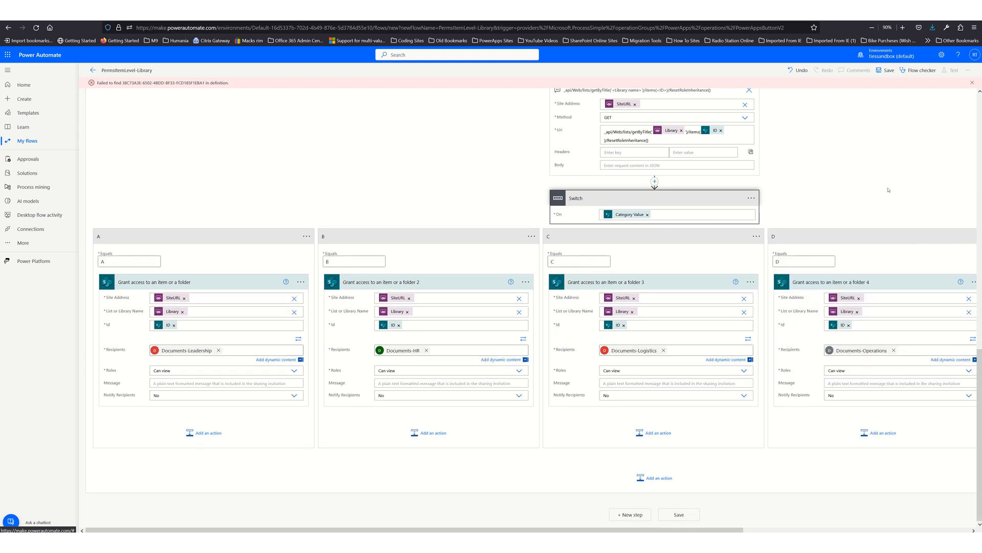
Save the PermsItemLevel-Library flow and return to its details page.
{"action": "left_click", "coordinate": [887, 72]}
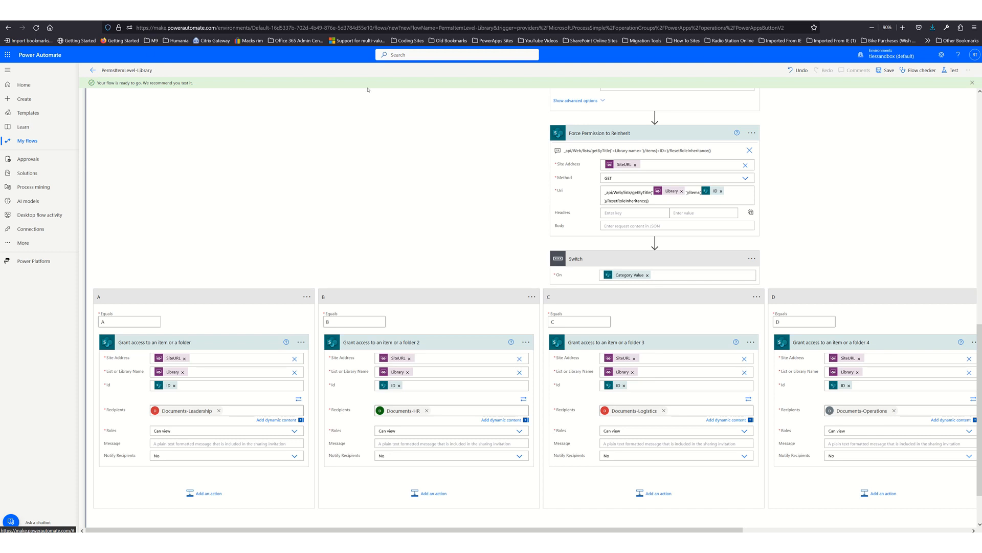
{"action": "left_click", "coordinate": [93, 70]}
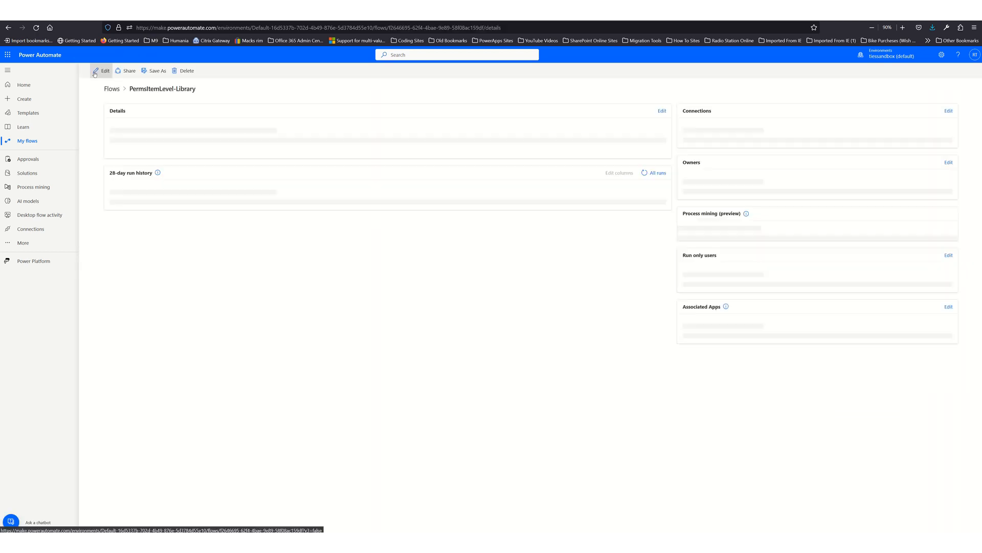